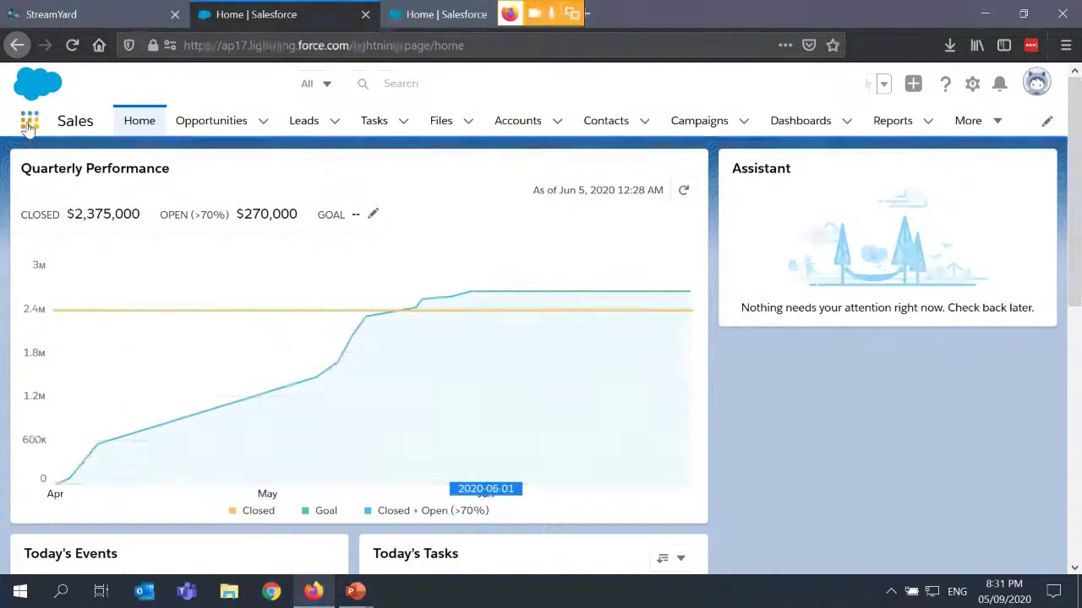
- Browse the full list of available apps and items in the App Launcher, and close it
{"action": "left_click", "coordinate": [29, 122]}
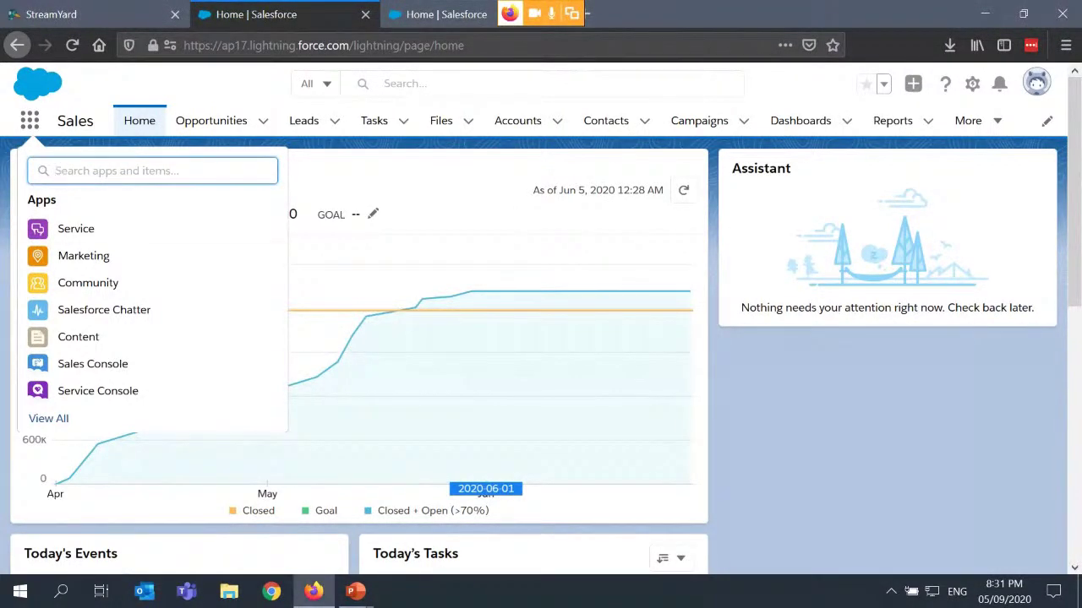
{"action": "left_click", "coordinate": [55, 420]}
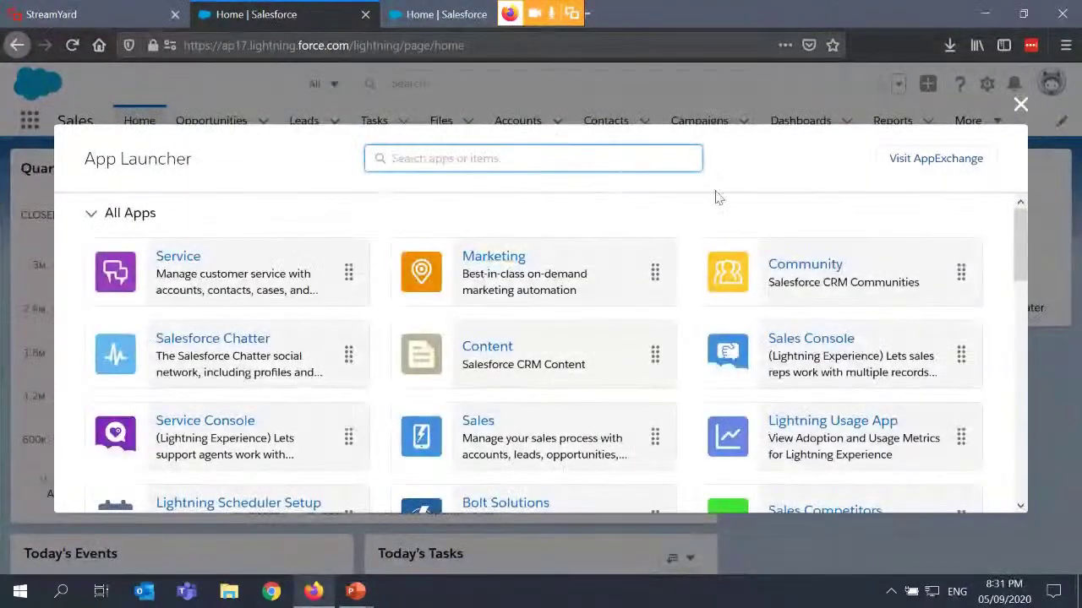
{"action": "scroll", "coordinate": [689, 211], "scroll_direction": "down", "scroll_amount": 3}
{"action": "scroll", "coordinate": [689, 215], "scroll_direction": "up", "scroll_amount": 5}
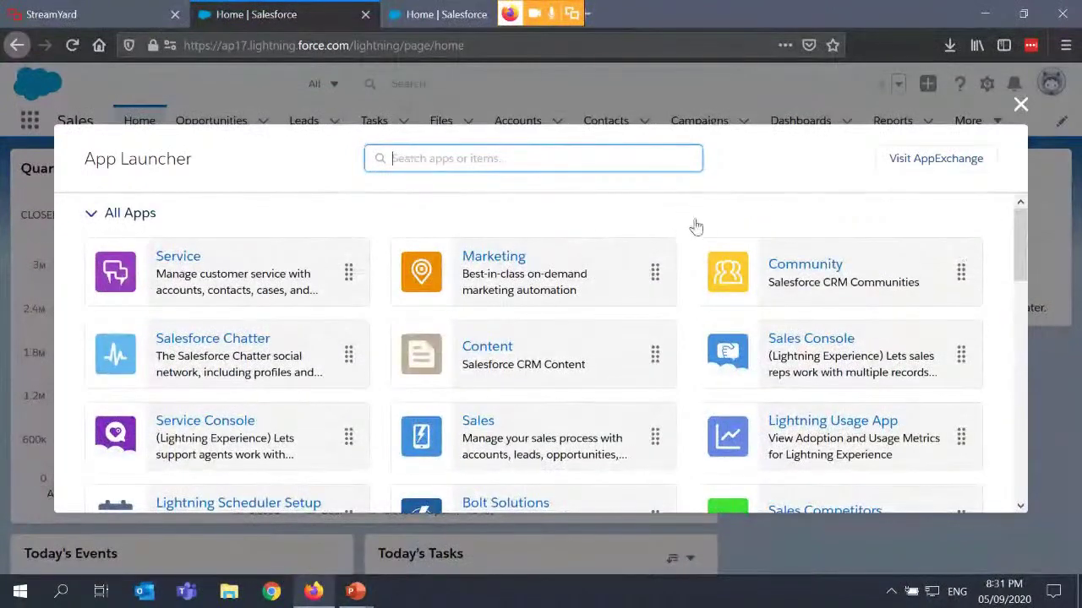
{"action": "scroll", "coordinate": [686, 241], "scroll_direction": "down", "scroll_amount": 5}
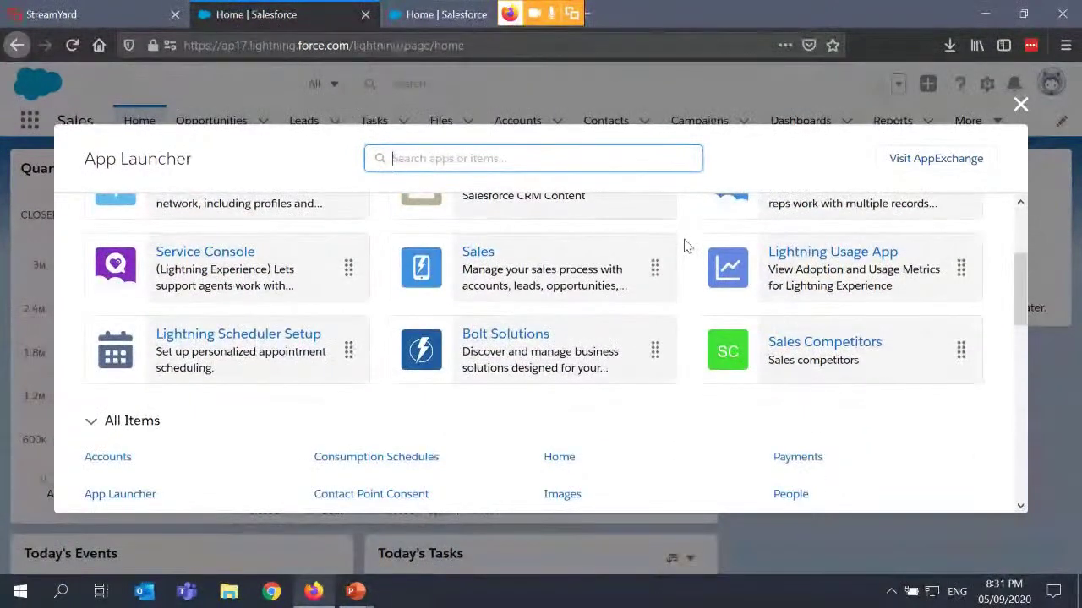
{"action": "scroll", "coordinate": [686, 244], "scroll_direction": "up", "scroll_amount": 1}
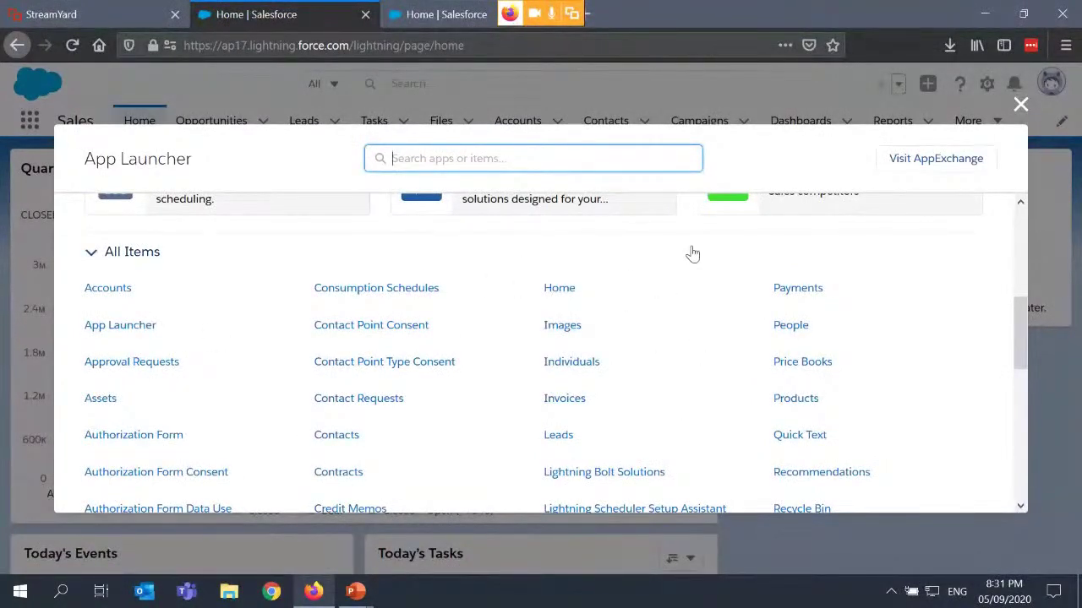
{"action": "scroll", "coordinate": [692, 253], "scroll_direction": "down", "scroll_amount": 6}
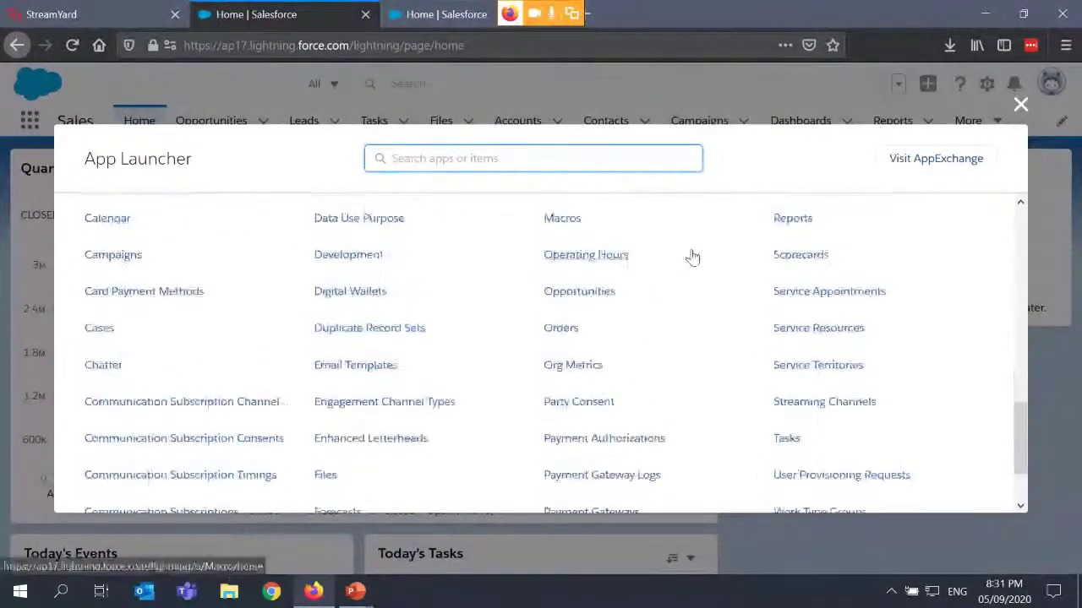
{"action": "scroll", "coordinate": [692, 258], "scroll_direction": "up", "scroll_amount": 7}
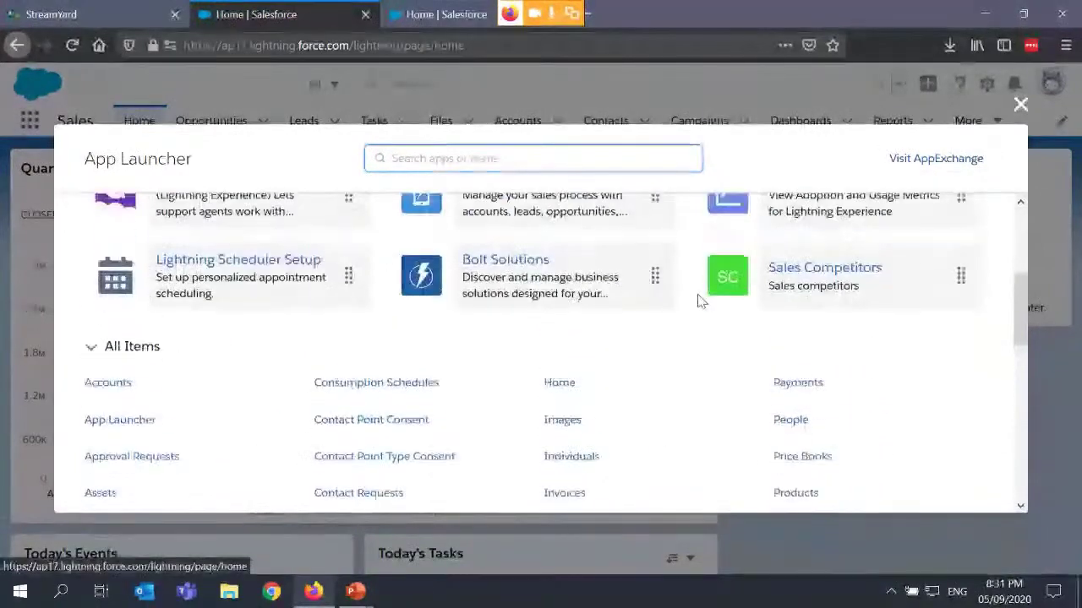
{"action": "scroll", "coordinate": [691, 311], "scroll_direction": "up", "scroll_amount": 3}
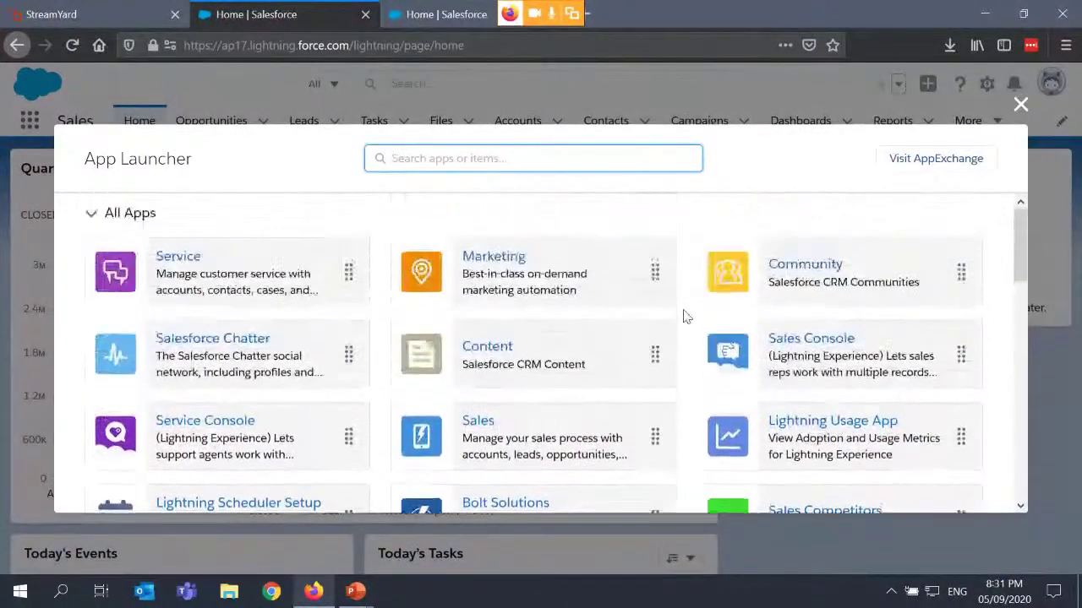
{"action": "left_click", "coordinate": [1020, 107]}
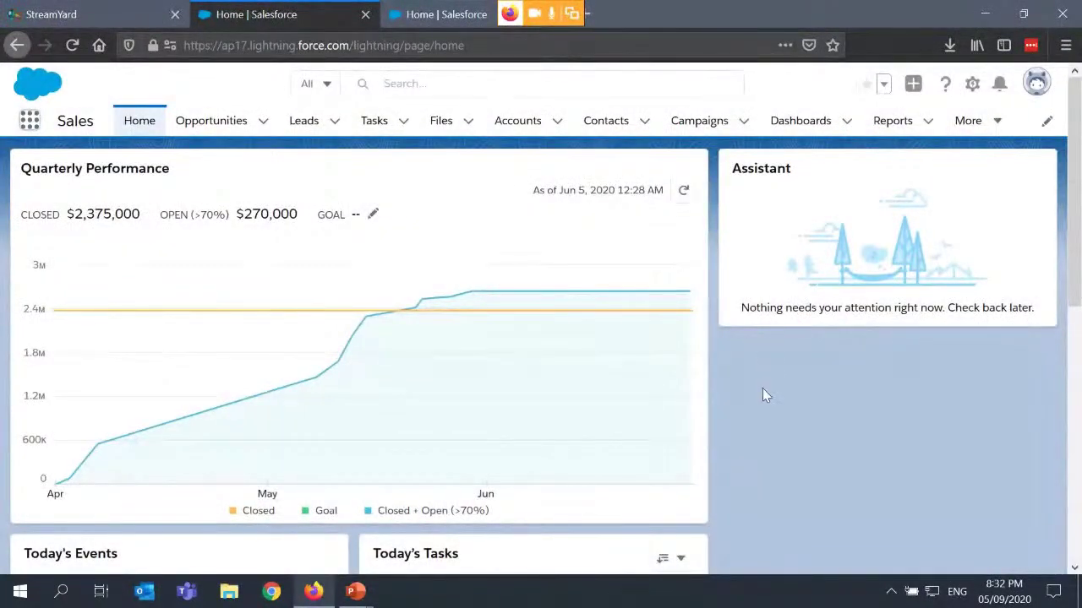
{"action": "scroll", "coordinate": [763, 388], "scroll_direction": "down", "scroll_amount": 6}
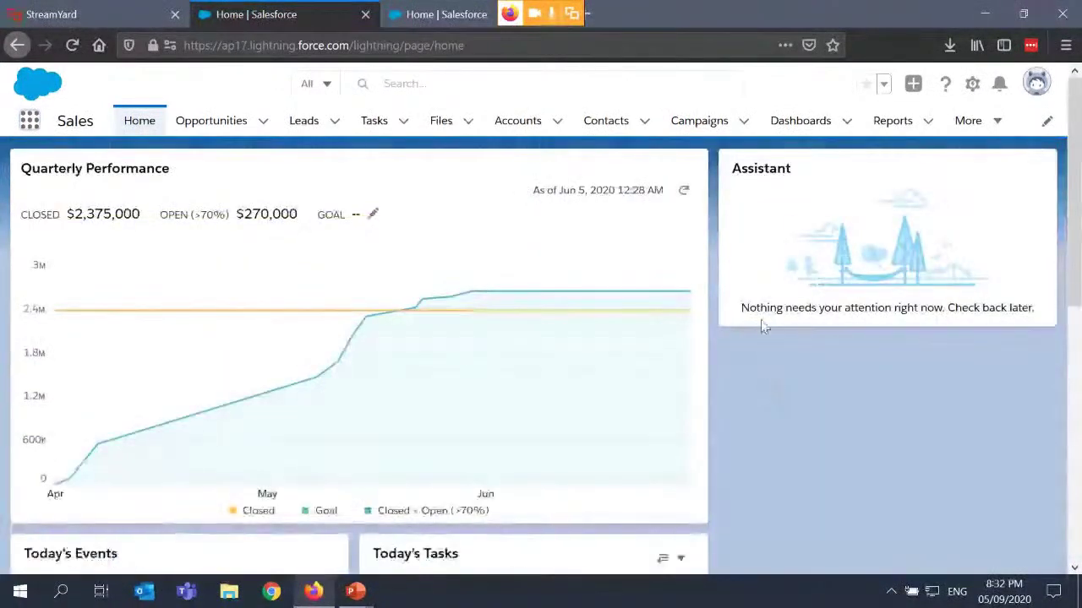
{"action": "left_click", "coordinate": [695, 82]}
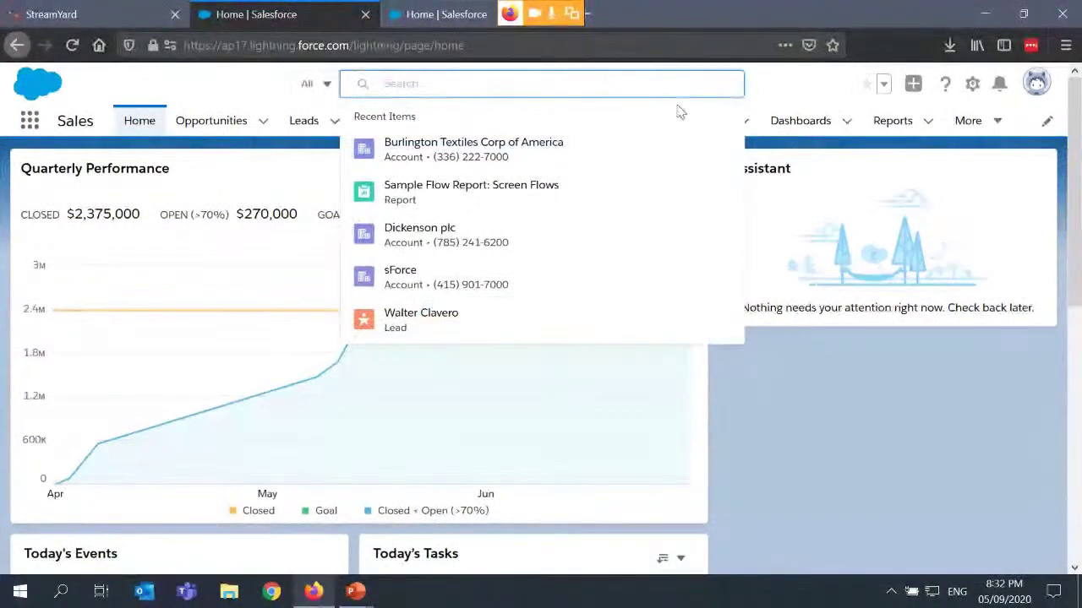
{"action": "left_click", "coordinate": [864, 367]}
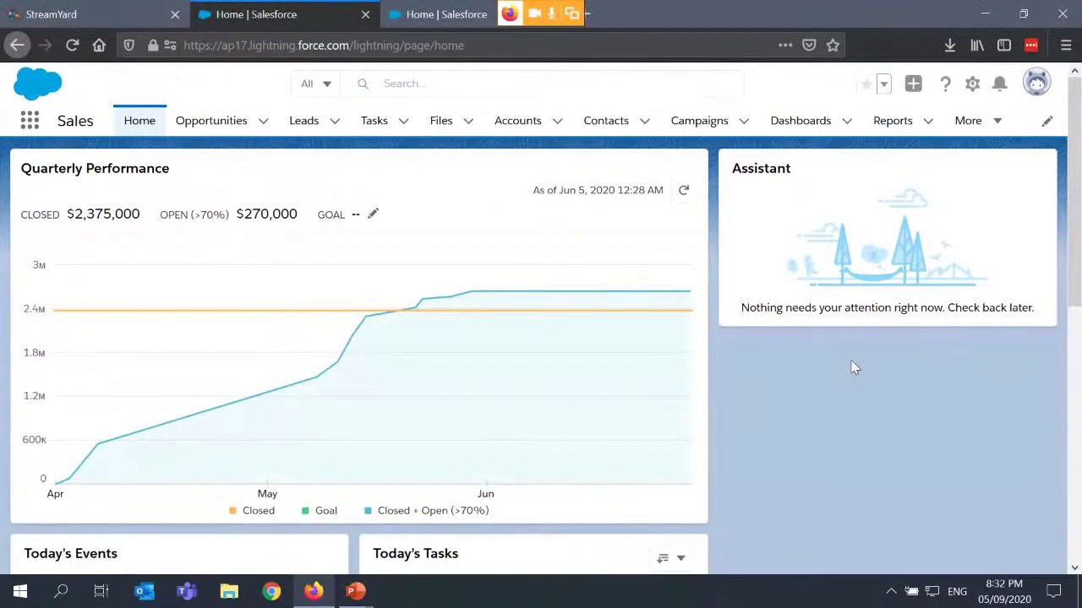
- Search all records for "United" and review the matching accounts, opportunities and contacts
{"action": "left_click", "coordinate": [524, 85]}
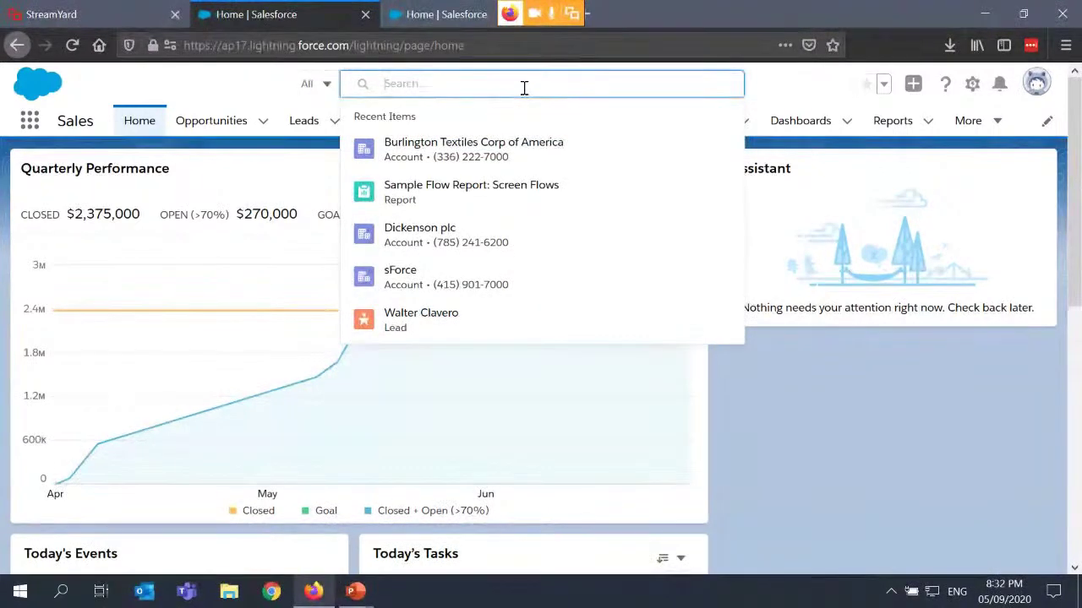
{"action": "type", "text": "United"}
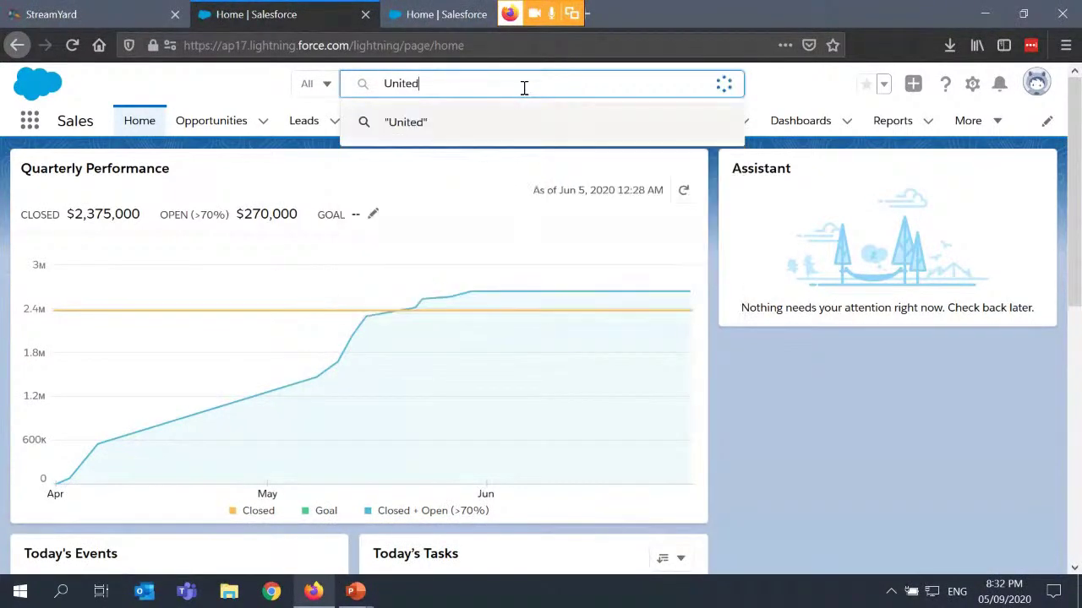
{"action": "key", "text": "Return"}
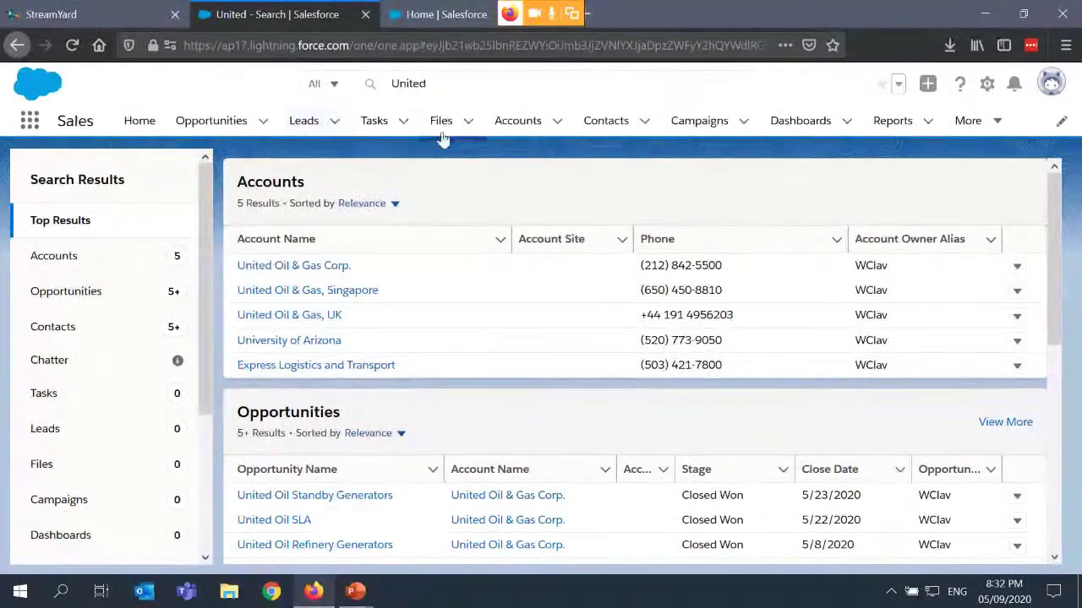
{"action": "scroll", "coordinate": [491, 243], "scroll_direction": "down", "scroll_amount": 5}
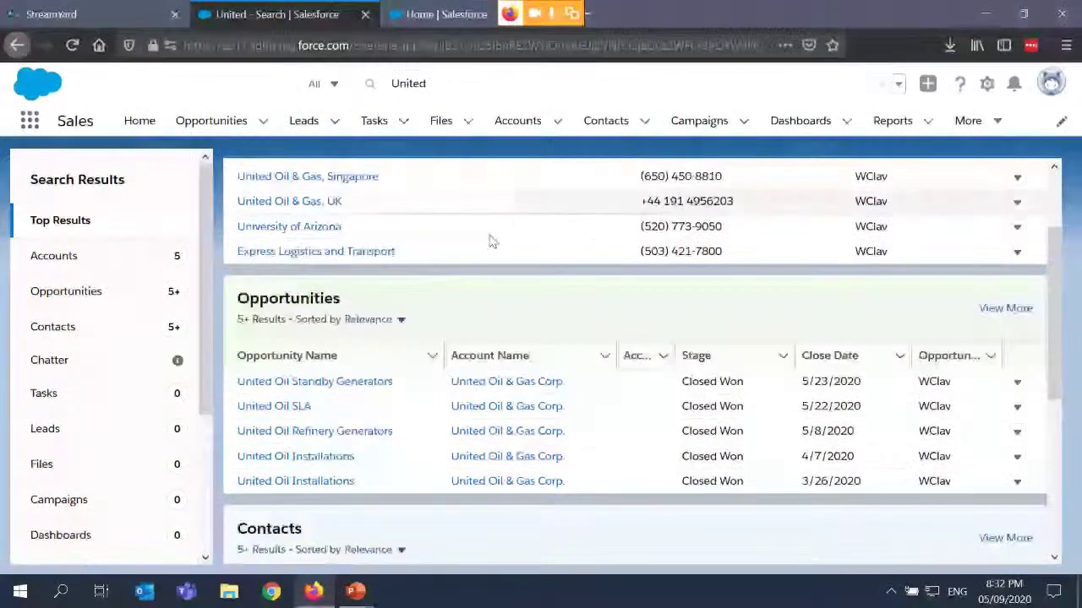
{"action": "scroll", "coordinate": [491, 243], "scroll_direction": "down", "scroll_amount": 4}
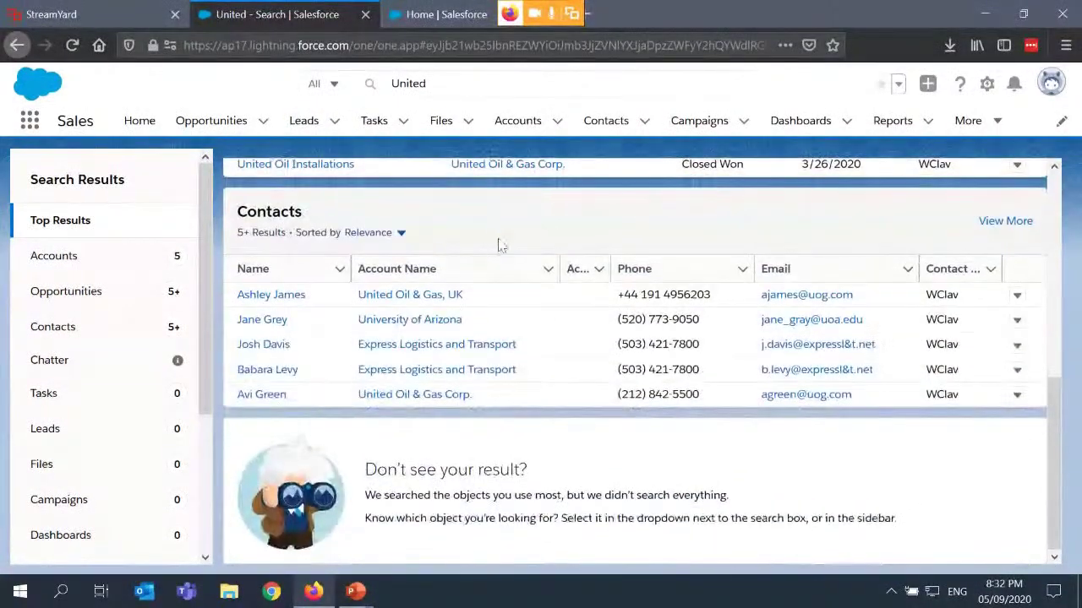
{"action": "scroll", "coordinate": [549, 246], "scroll_direction": "up", "scroll_amount": 9}
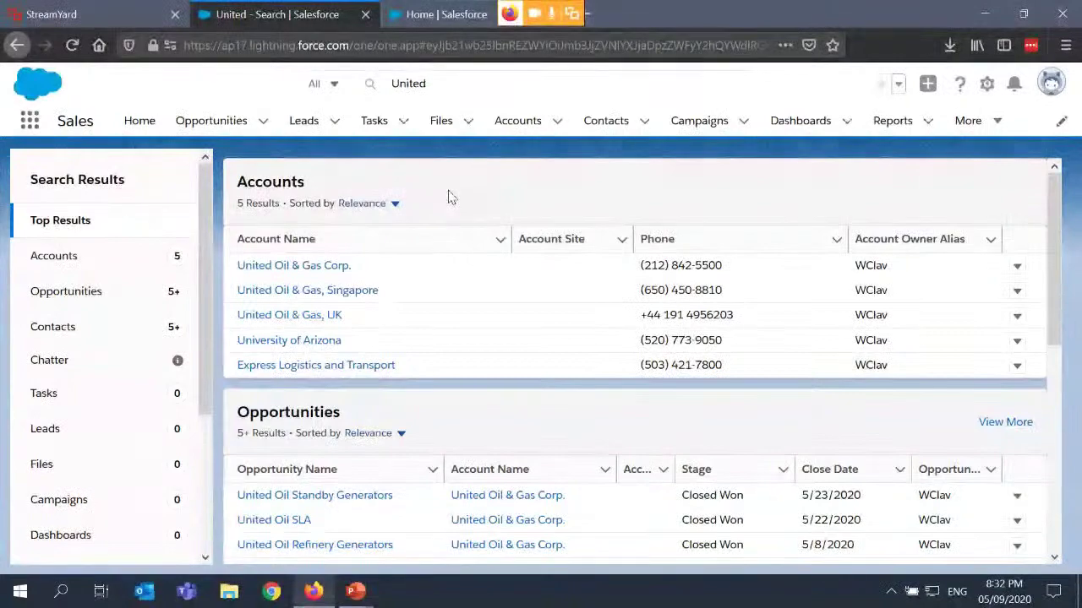
{"action": "scroll", "coordinate": [449, 197], "scroll_direction": "down", "scroll_amount": 4}
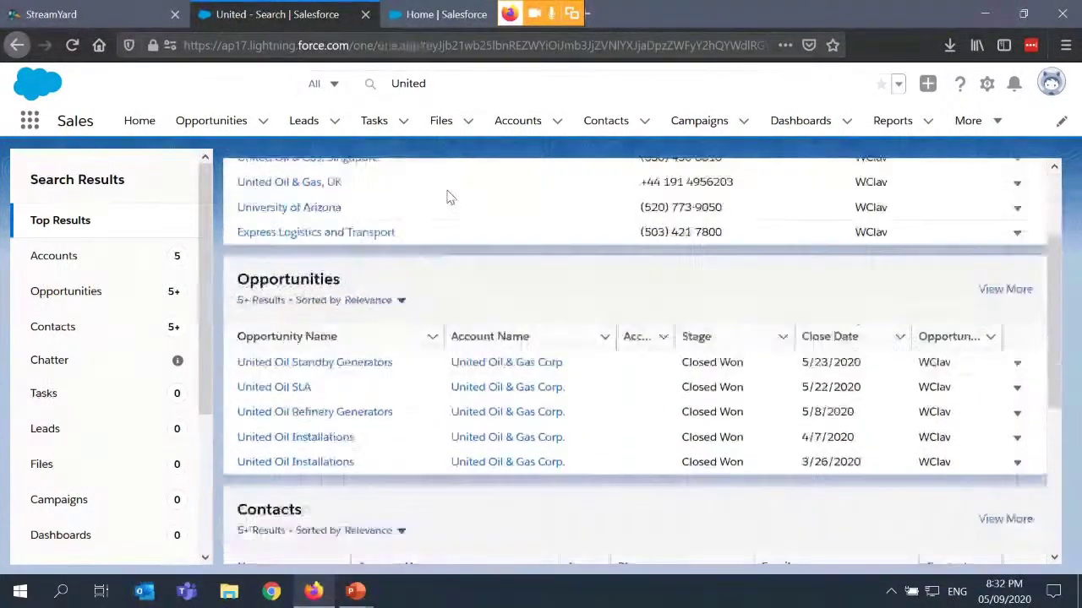
{"action": "scroll", "coordinate": [449, 197], "scroll_direction": "up", "scroll_amount": 5}
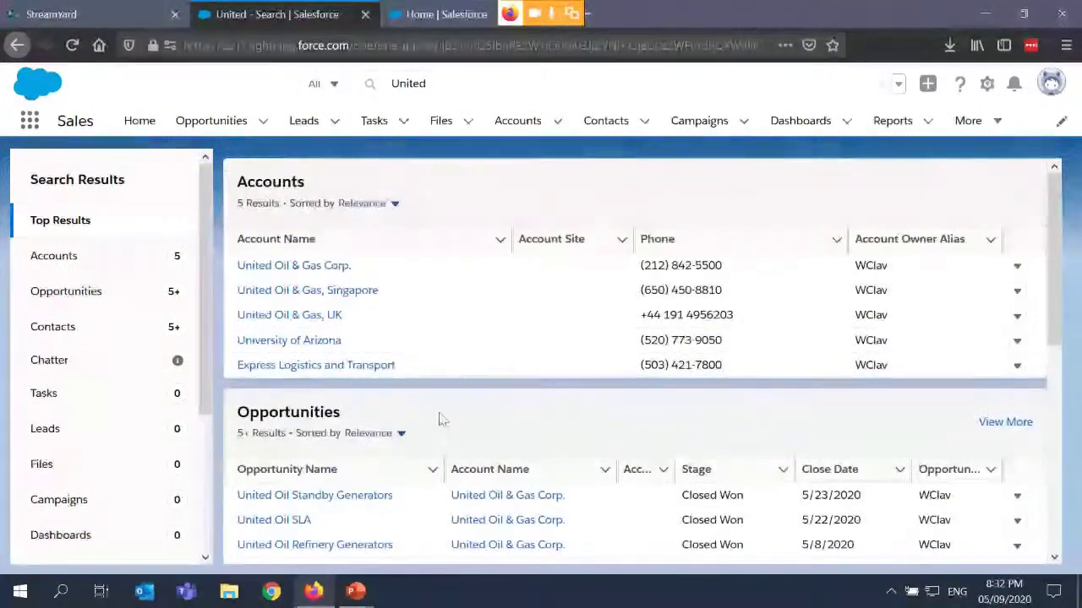
{"action": "left_click_drag", "start_coordinate": [213, 321], "coordinate": [285, 176]}
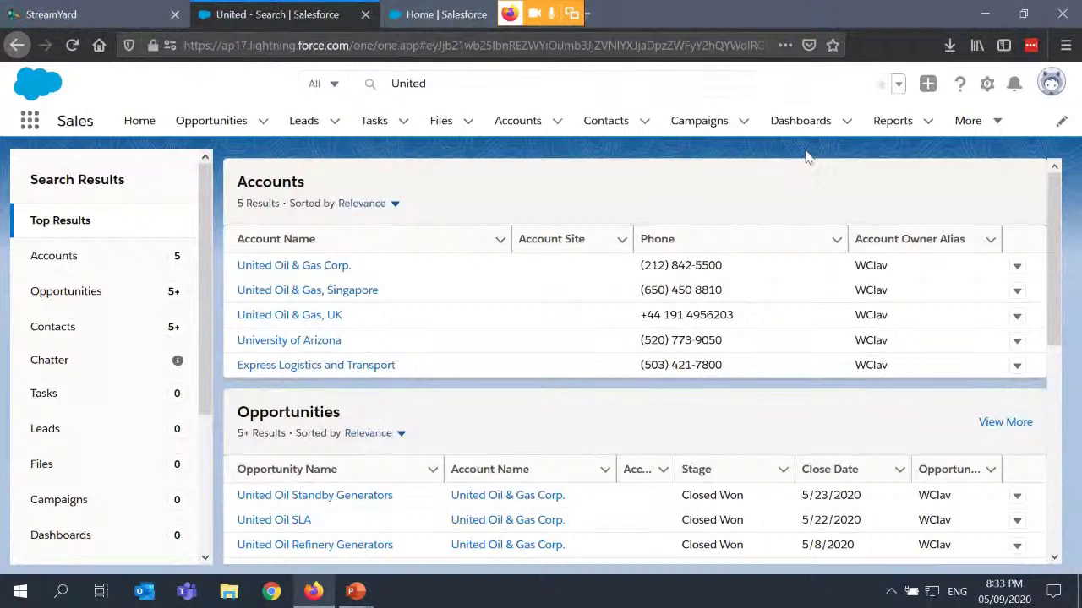
- Create a new report using the Leads report type
{"action": "left_click", "coordinate": [891, 123]}
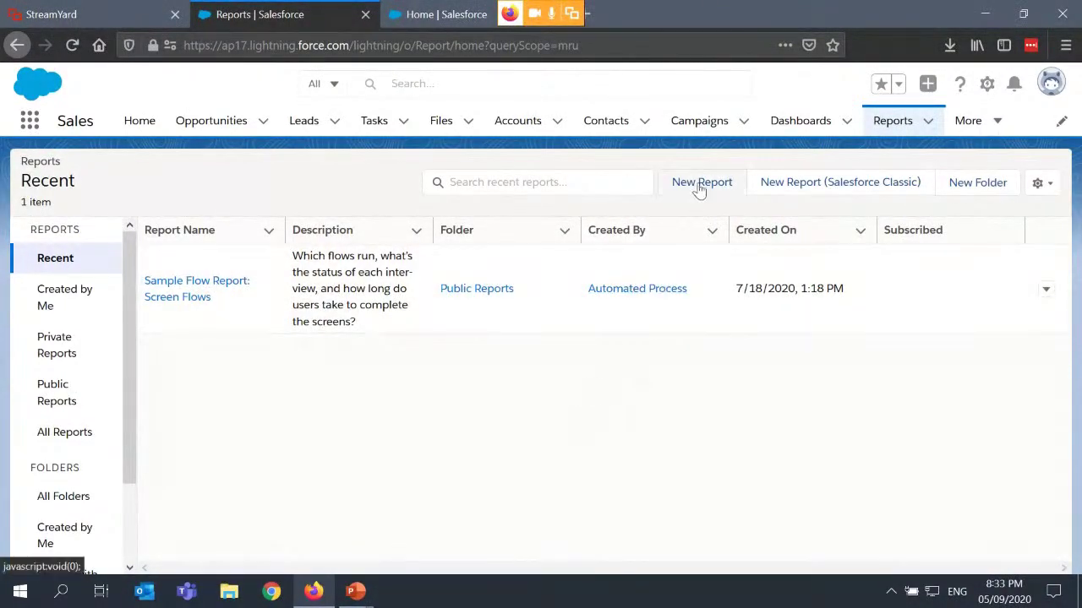
{"action": "left_click", "coordinate": [698, 188]}
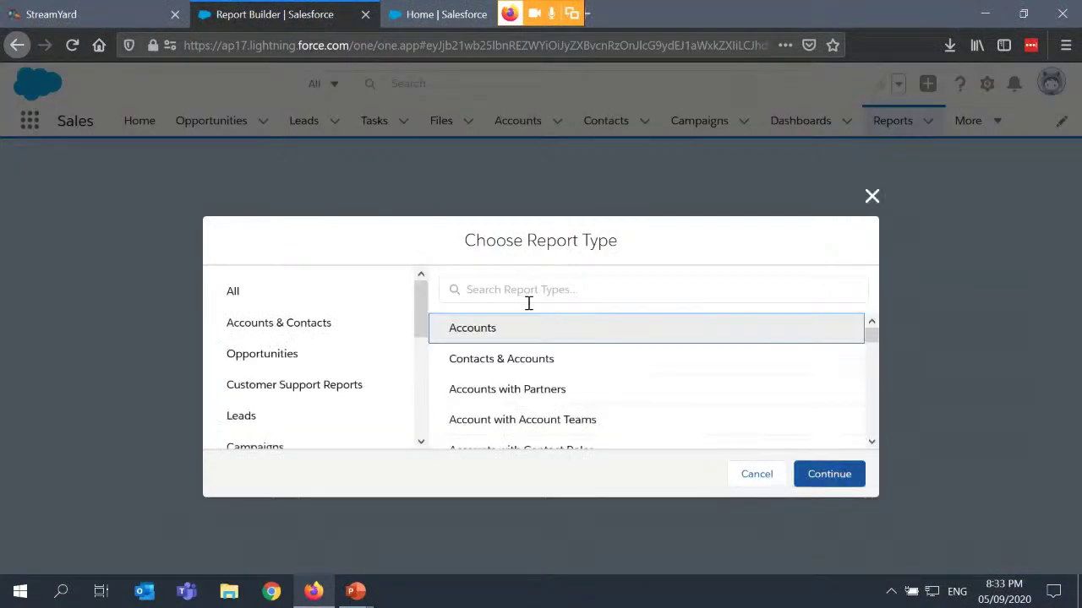
{"action": "left_click", "coordinate": [593, 289]}
{"action": "type", "text": "Leads"}
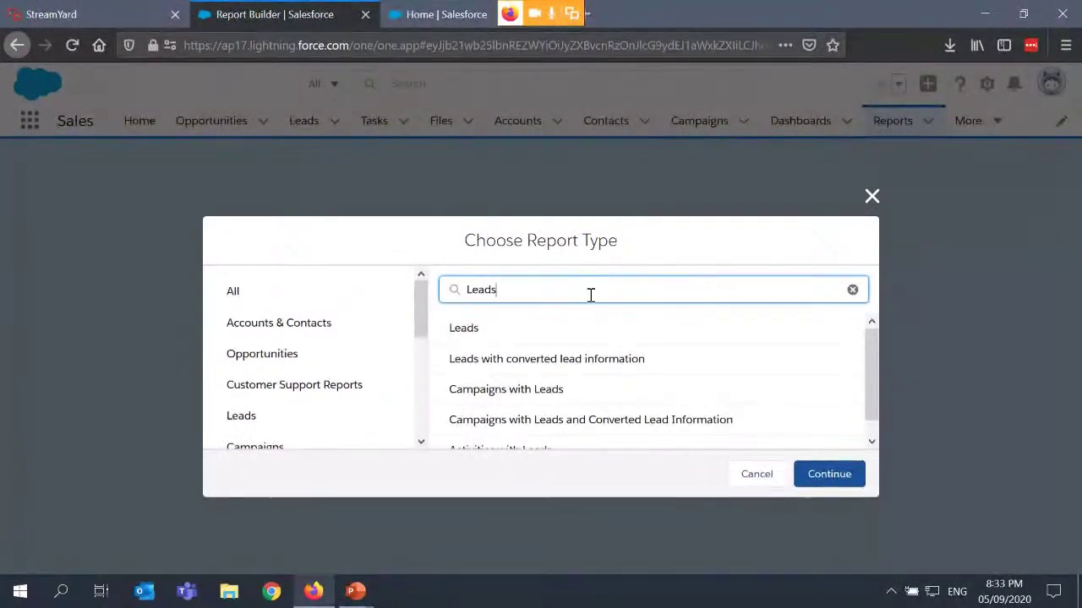
{"action": "left_click", "coordinate": [553, 328]}
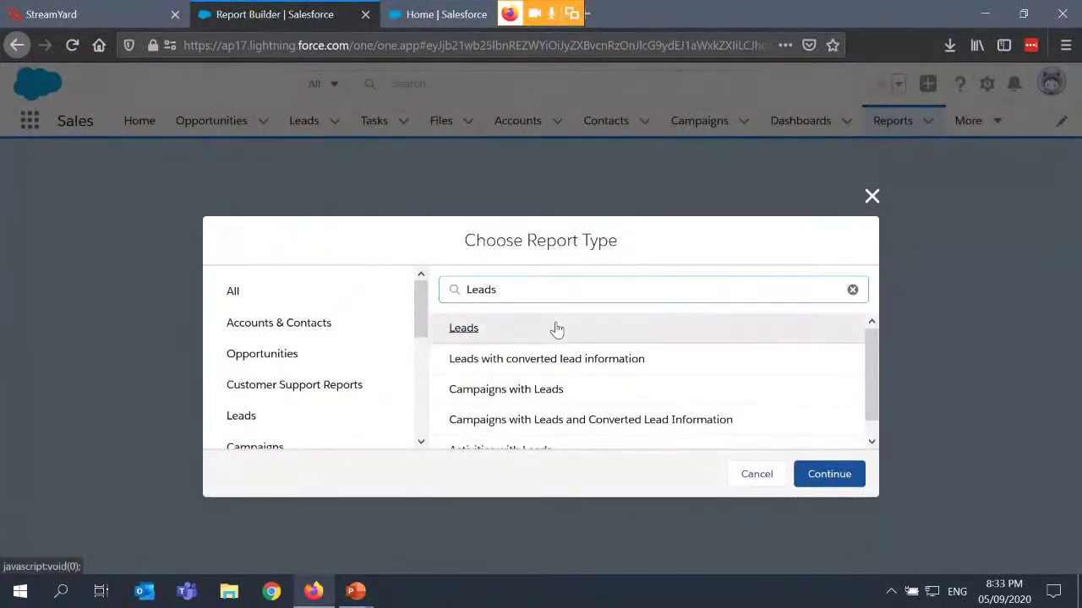
{"action": "left_click", "coordinate": [829, 474]}
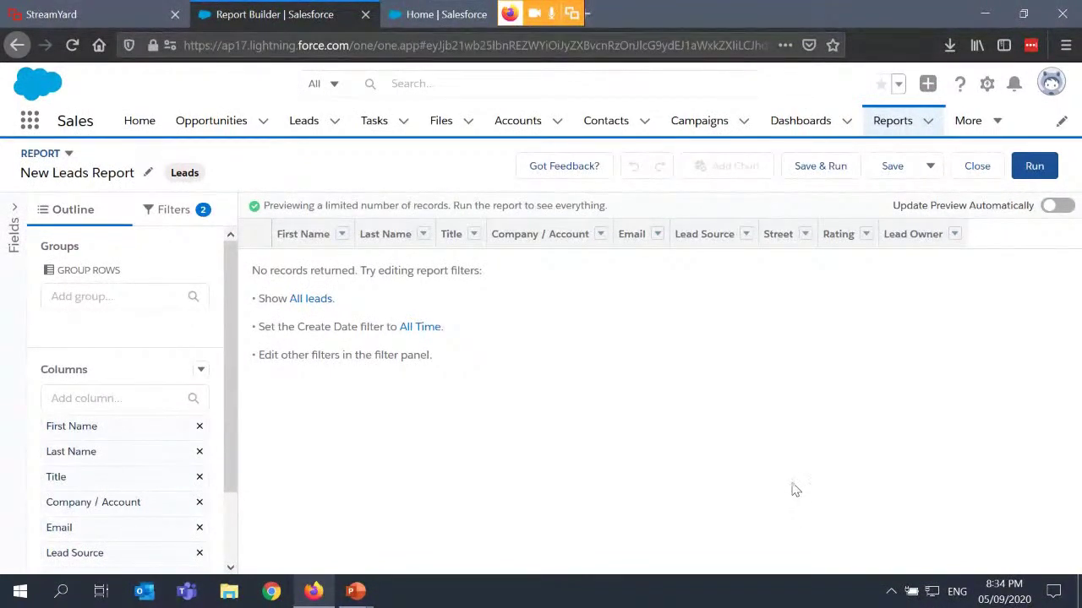
- Set the leads report's Show Me filter to All leads
{"action": "left_click", "coordinate": [169, 216]}
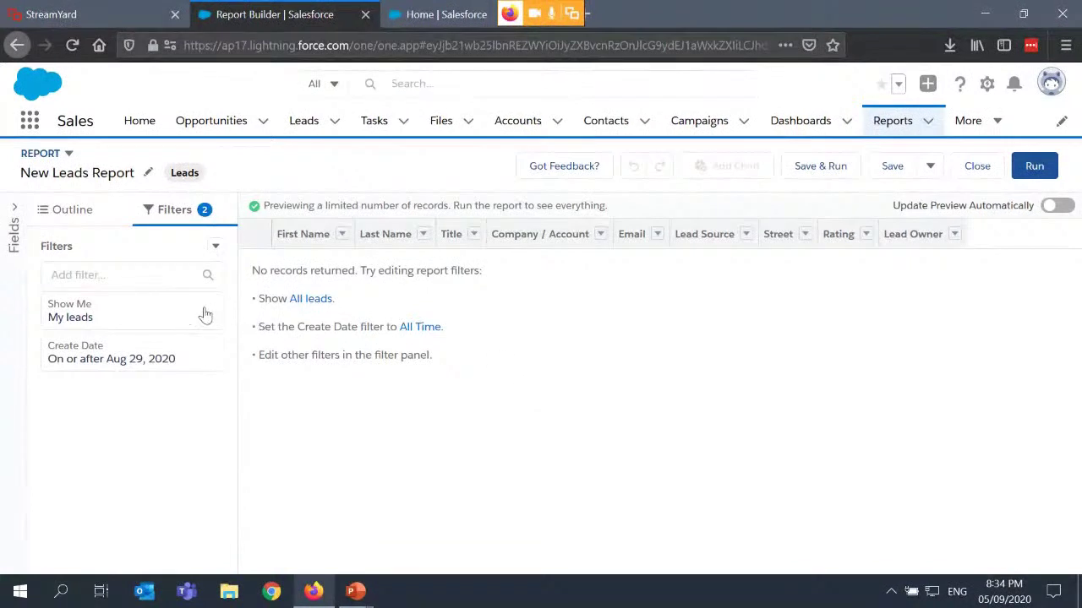
{"action": "left_click", "coordinate": [88, 315]}
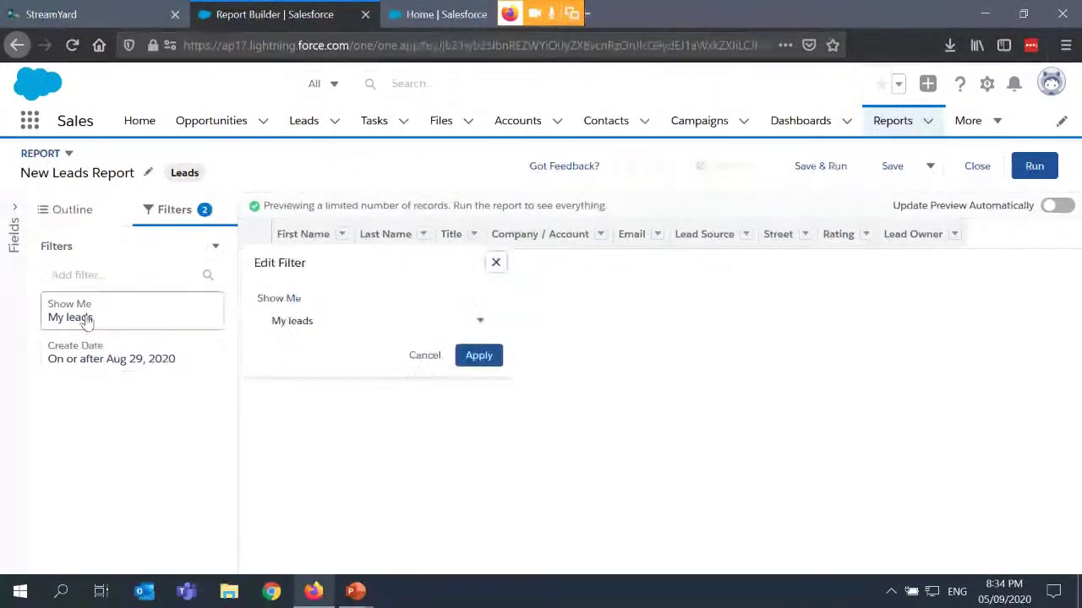
{"action": "left_click", "coordinate": [314, 323]}
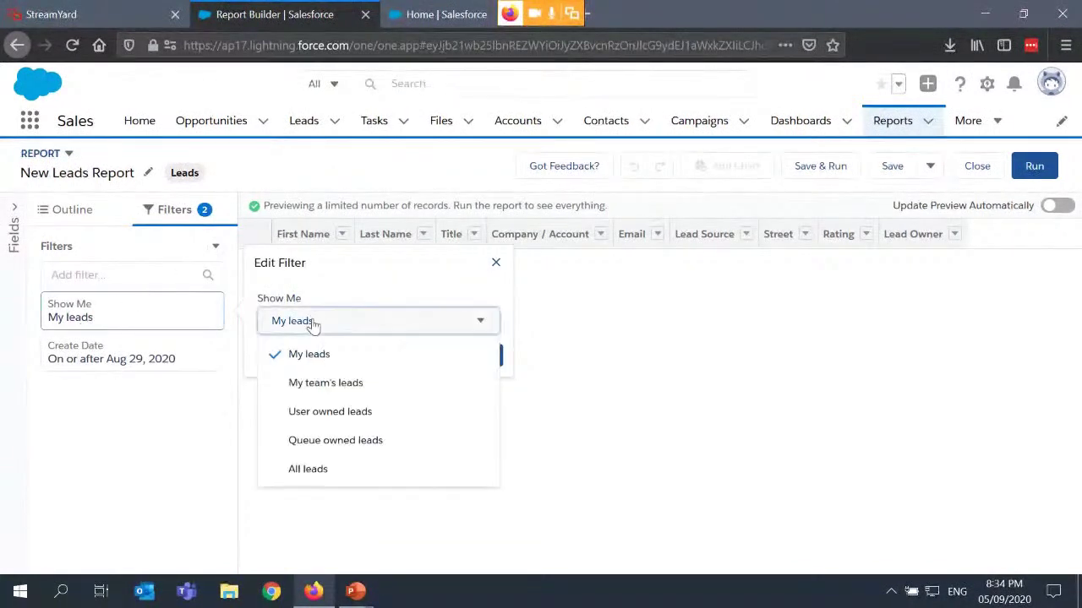
{"action": "left_click", "coordinate": [333, 468]}
{"action": "left_click", "coordinate": [467, 359]}
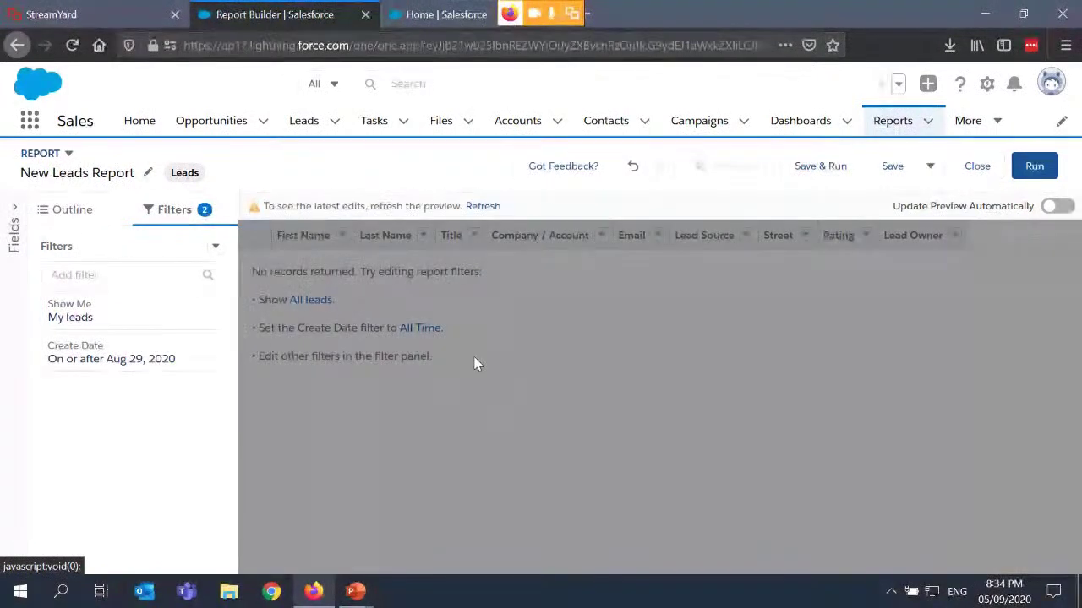
- Set the Create Date filter's range to All Time and refresh the report preview
{"action": "left_click", "coordinate": [174, 359]}
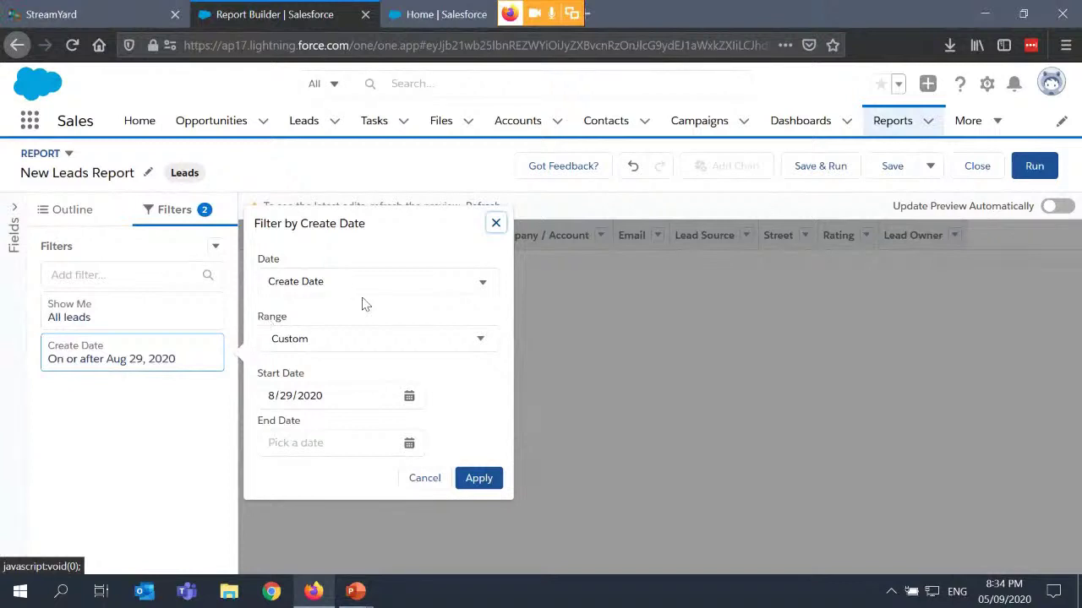
{"action": "left_click", "coordinate": [482, 341]}
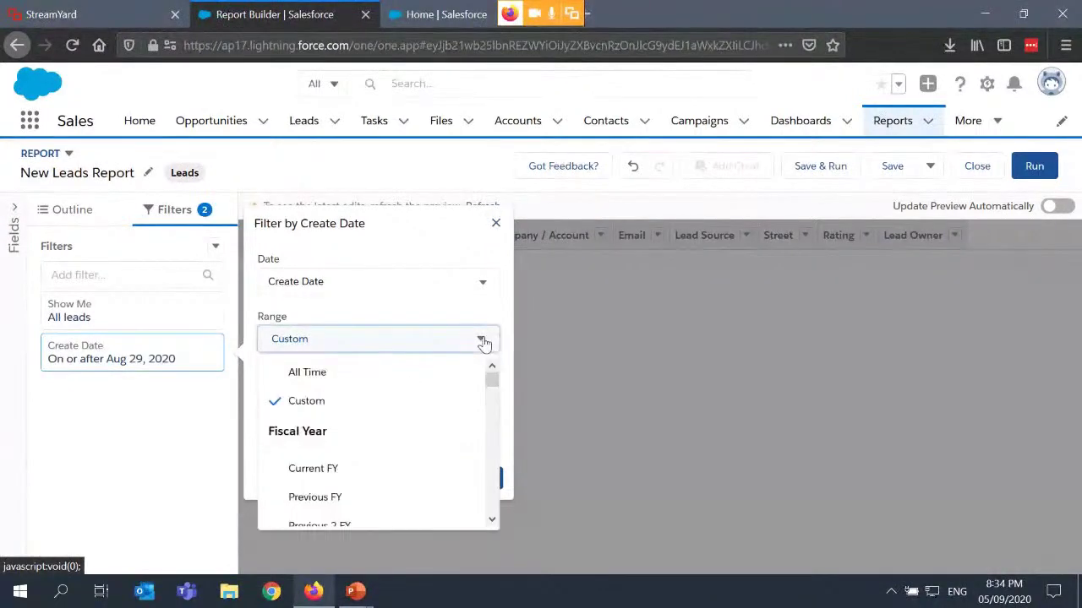
{"action": "left_click", "coordinate": [331, 375]}
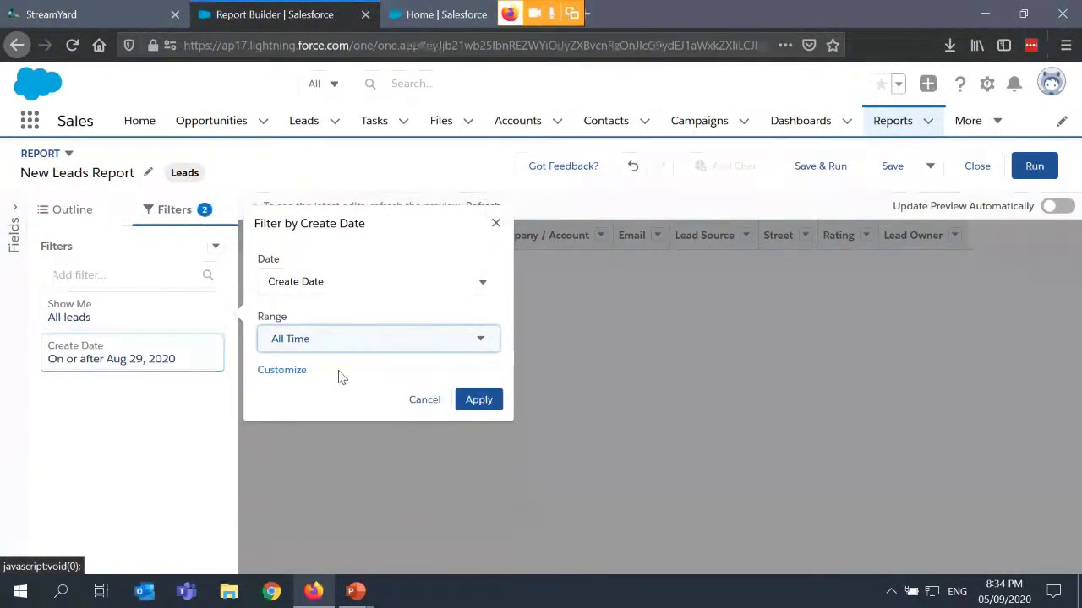
{"action": "left_click", "coordinate": [479, 400]}
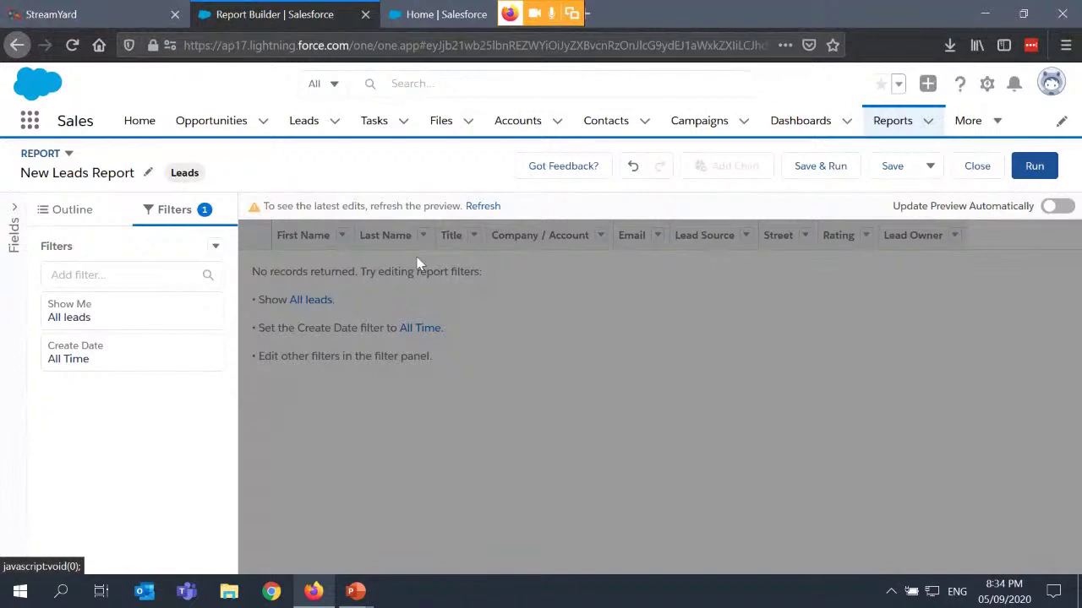
{"action": "left_click", "coordinate": [484, 207]}
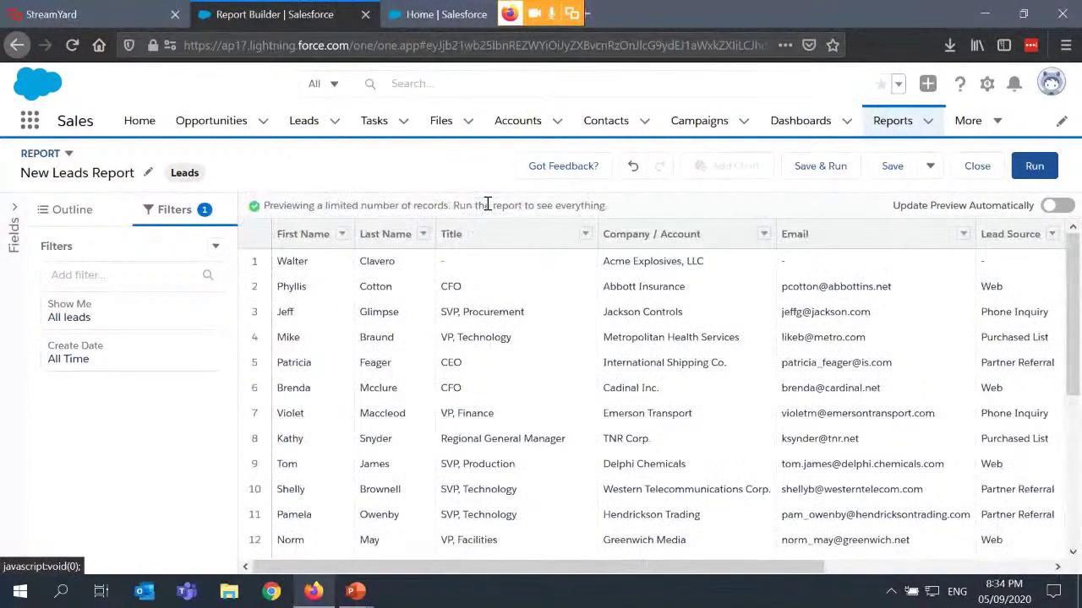
- Group the leads report's rows by Lead Source, refresh the preview and look through the grouped leads
{"action": "scroll", "coordinate": [652, 317], "scroll_direction": "down", "scroll_amount": 5}
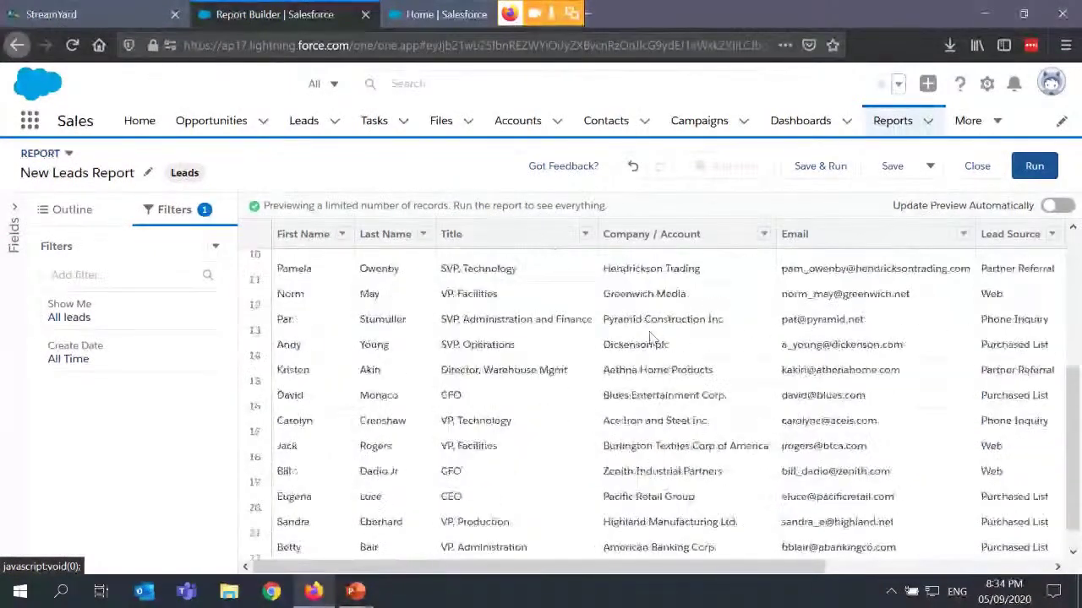
{"action": "scroll", "coordinate": [652, 349], "scroll_direction": "up", "scroll_amount": 5}
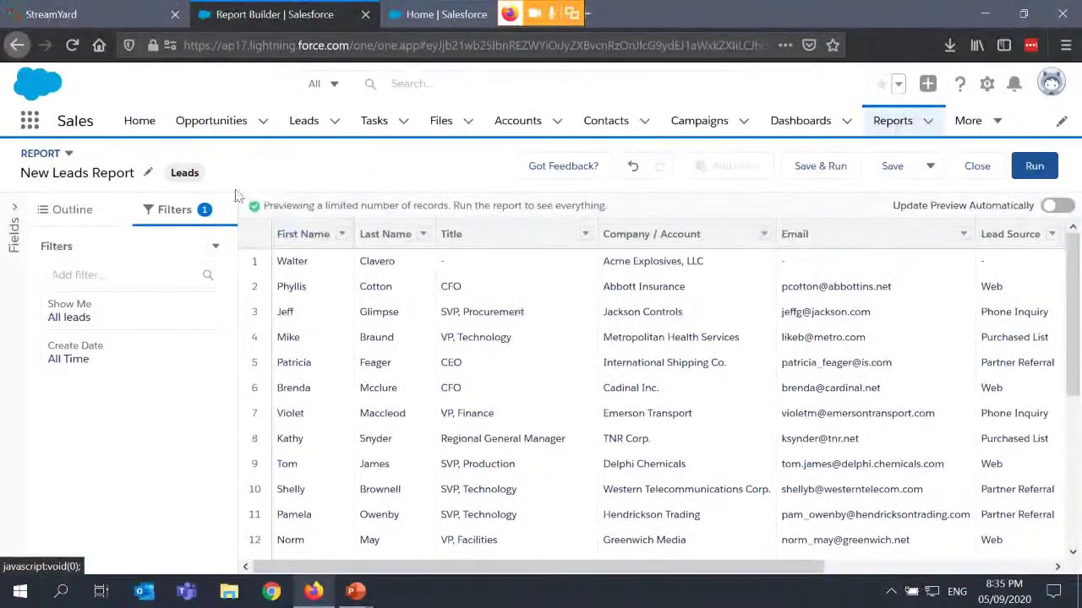
{"action": "left_click", "coordinate": [92, 218]}
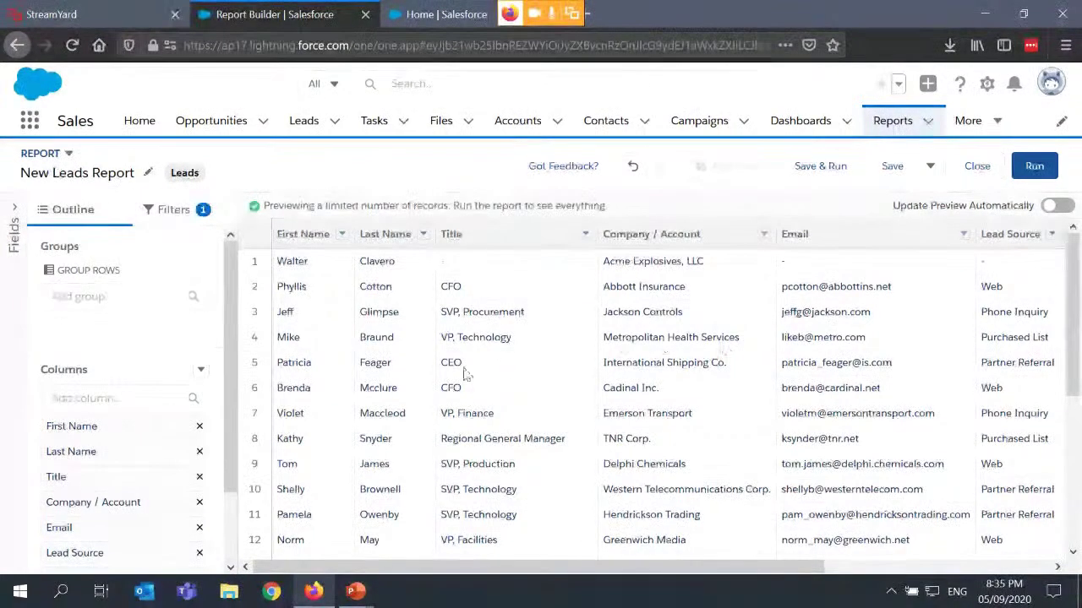
{"action": "left_click", "coordinate": [117, 295]}
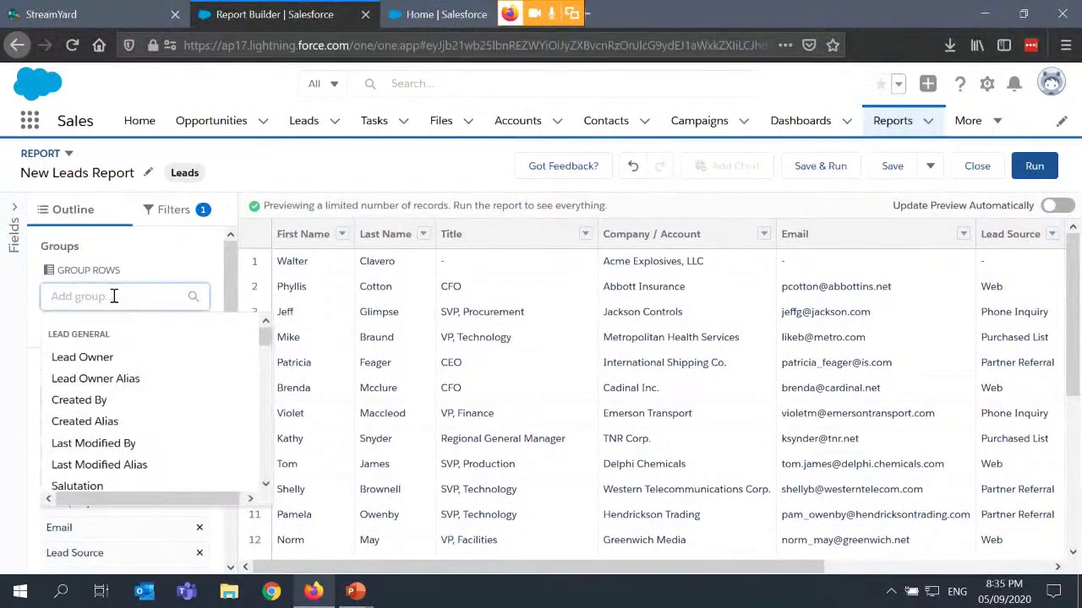
{"action": "type", "text": "Lead"}
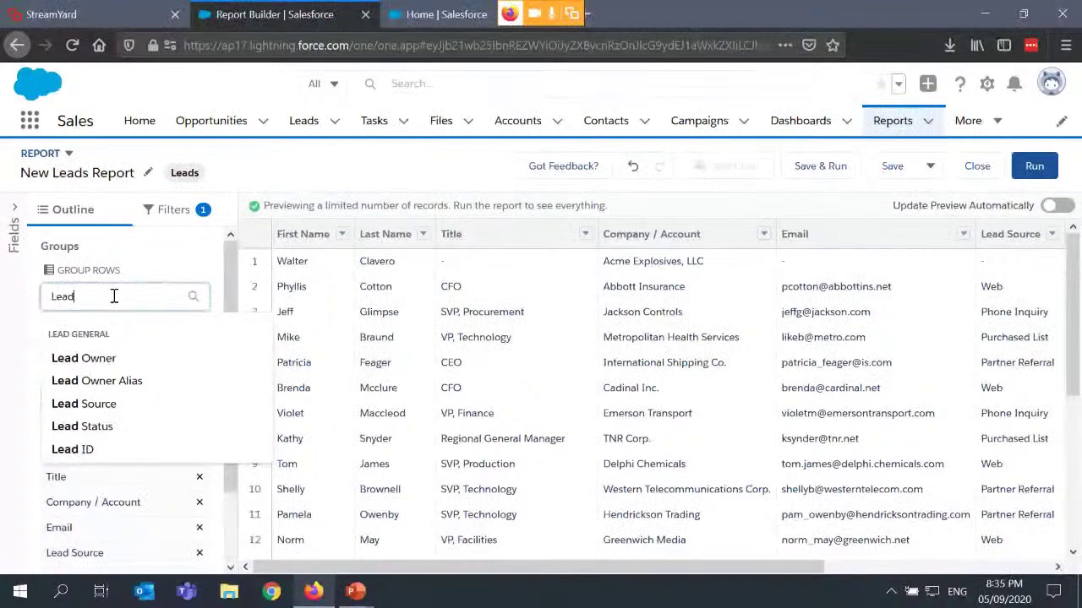
{"action": "left_click", "coordinate": [106, 405]}
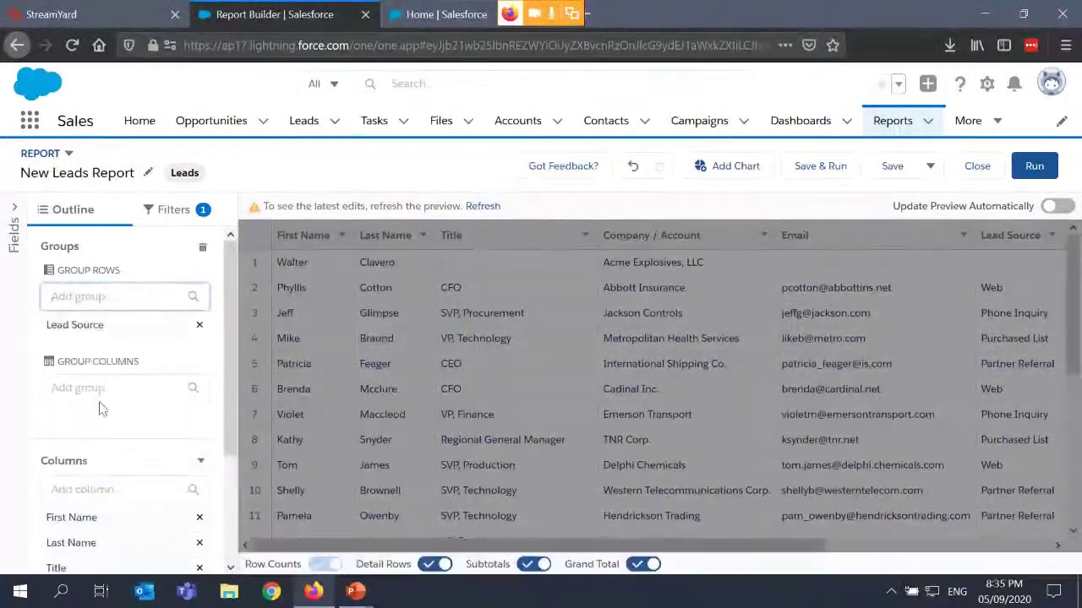
{"action": "left_click", "coordinate": [483, 208]}
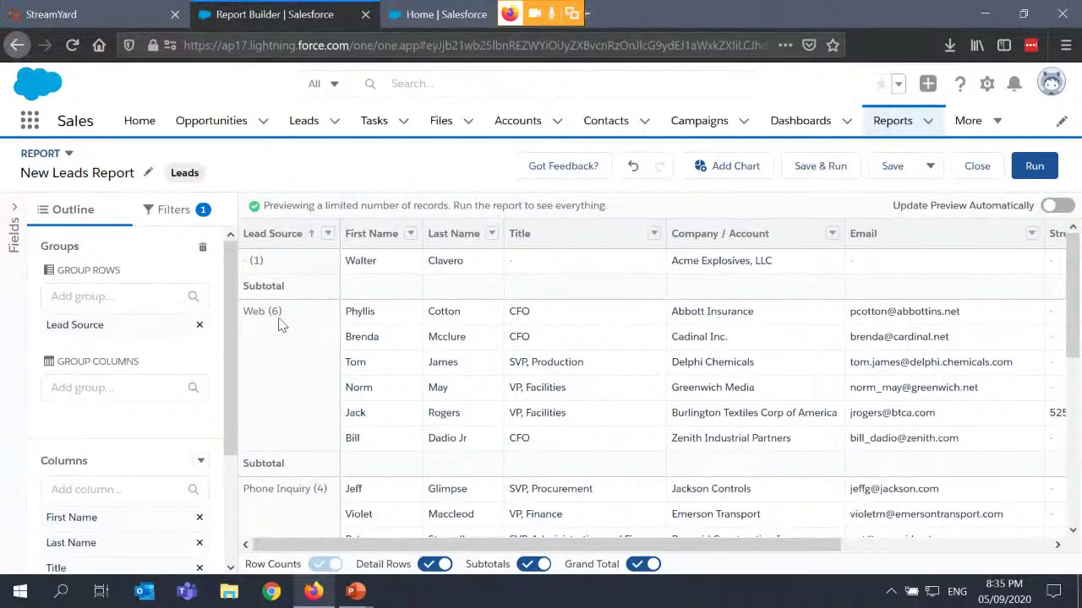
{"action": "scroll", "coordinate": [284, 338], "scroll_direction": "down", "scroll_amount": 1}
{"action": "scroll", "coordinate": [284, 334], "scroll_direction": "up", "scroll_amount": 1}
{"action": "scroll", "coordinate": [457, 332], "scroll_direction": "down", "scroll_amount": 10}
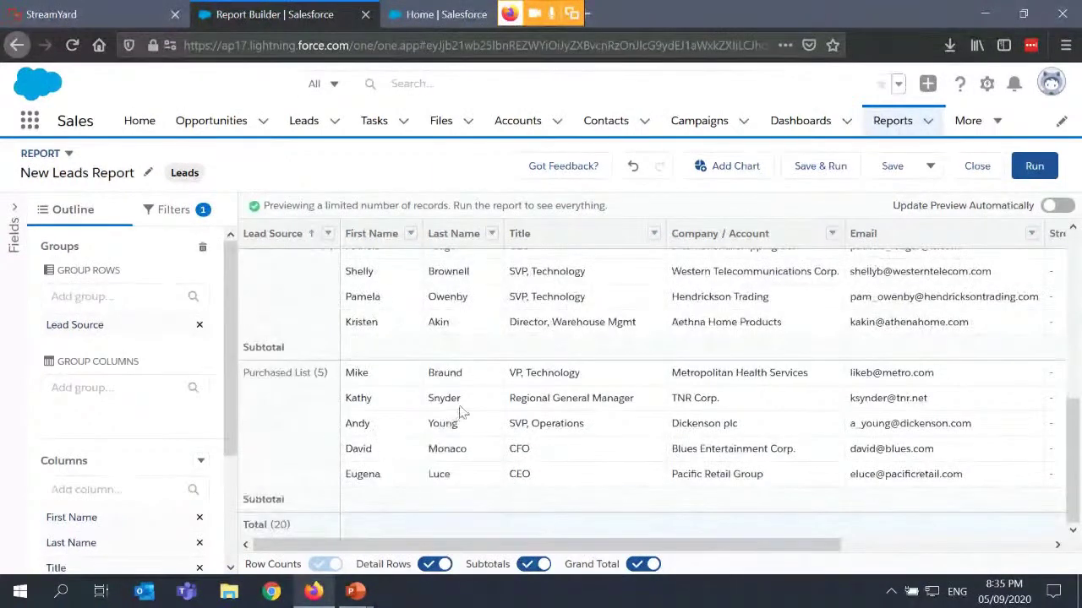
{"action": "scroll", "coordinate": [604, 391], "scroll_direction": "up", "scroll_amount": 10}
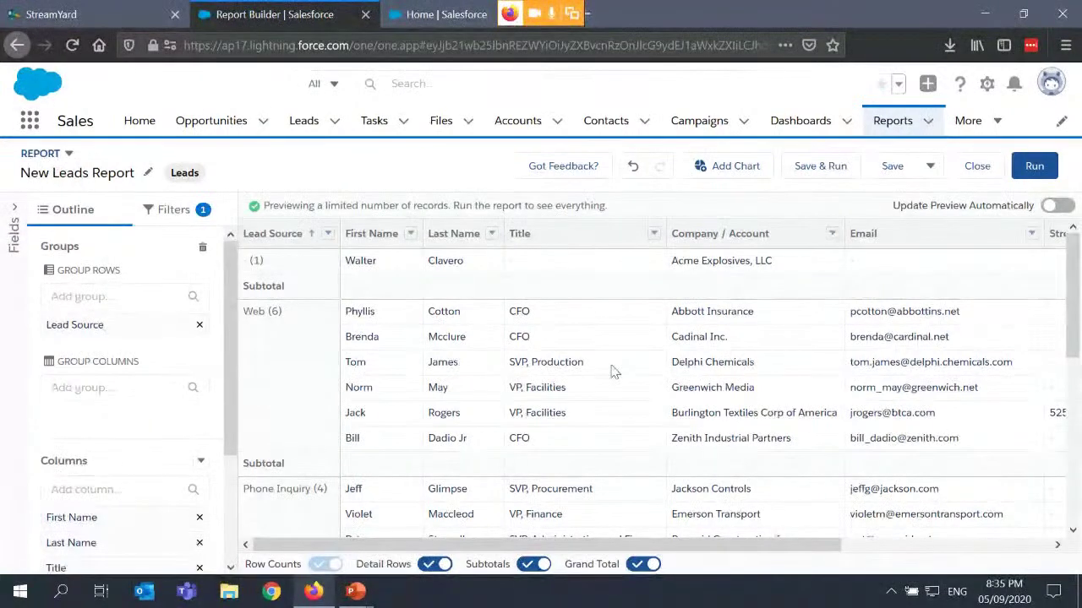
- Save the report under the name "SEP New Leads Report" with the automatically generated unique name and no description
{"action": "left_click", "coordinate": [895, 167]}
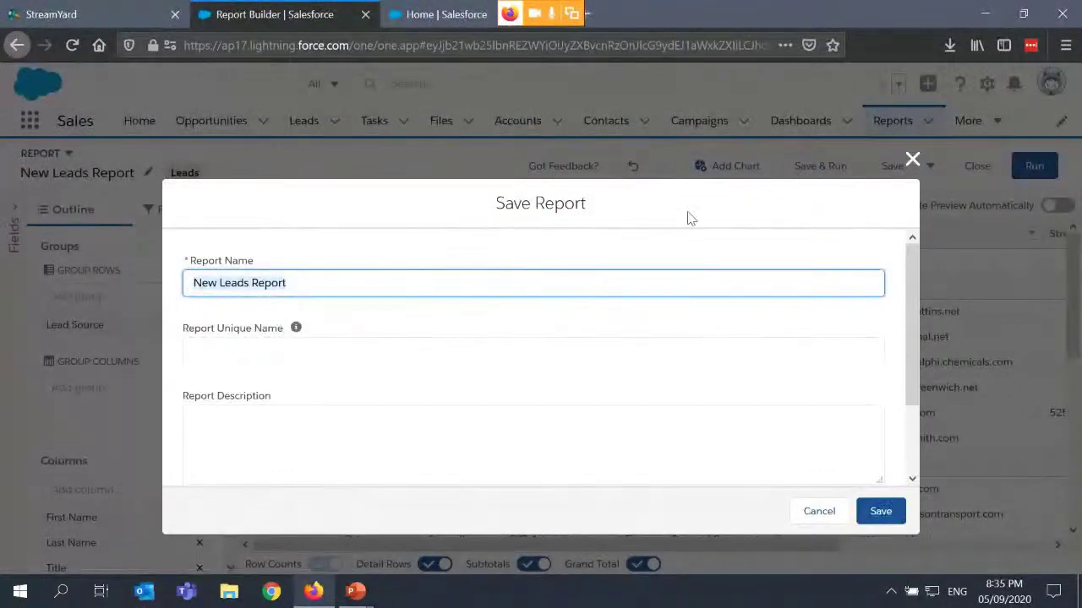
{"action": "left_click", "coordinate": [447, 282]}
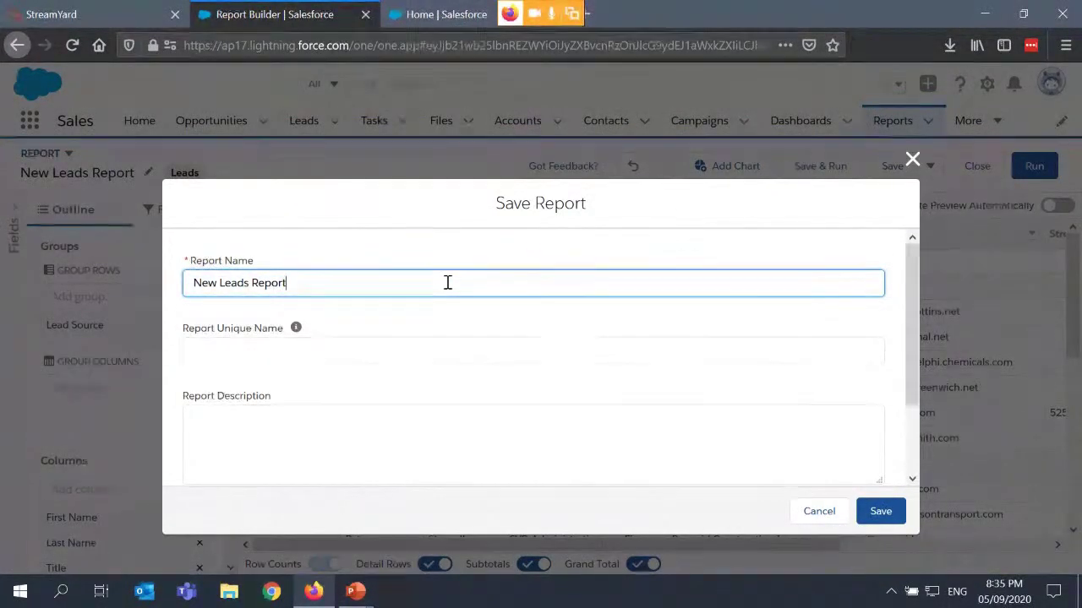
{"action": "key", "text": "Home"}
{"action": "type", "text": "SEP"}
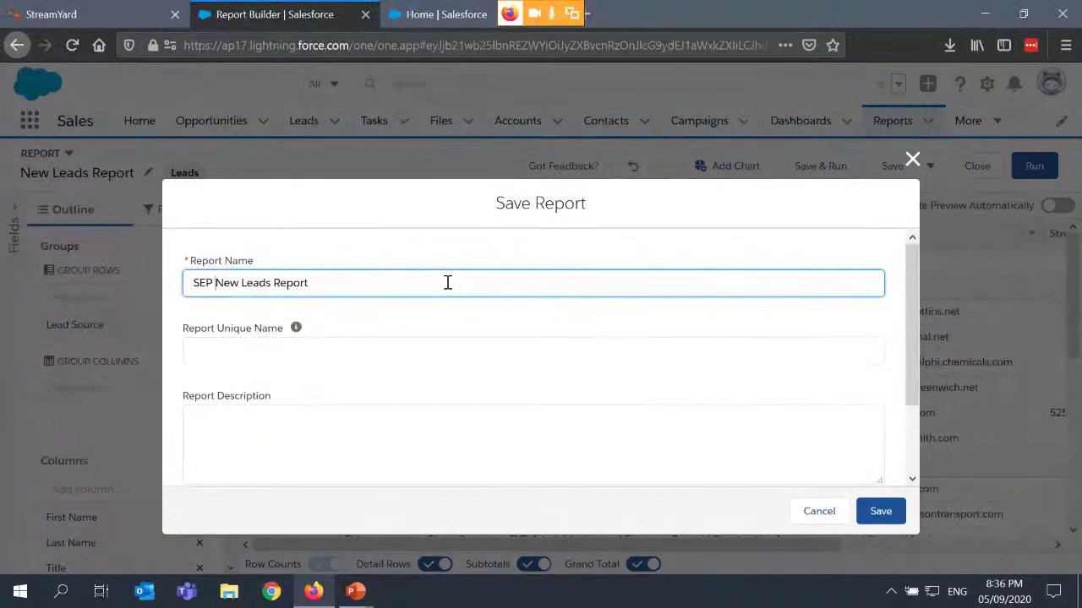
{"action": "left_click", "coordinate": [546, 355]}
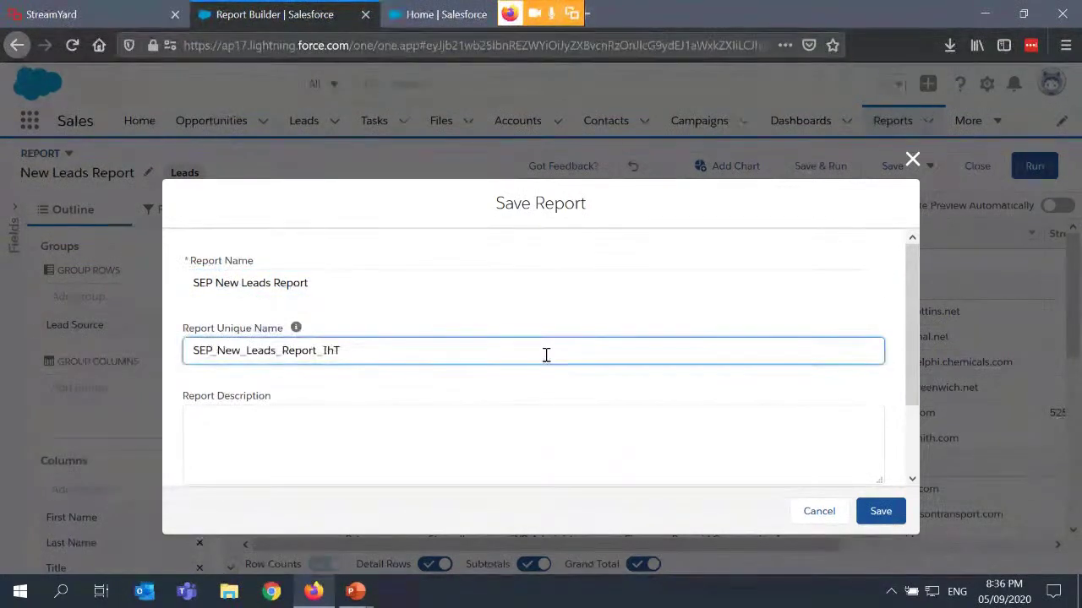
{"action": "left_click", "coordinate": [747, 409]}
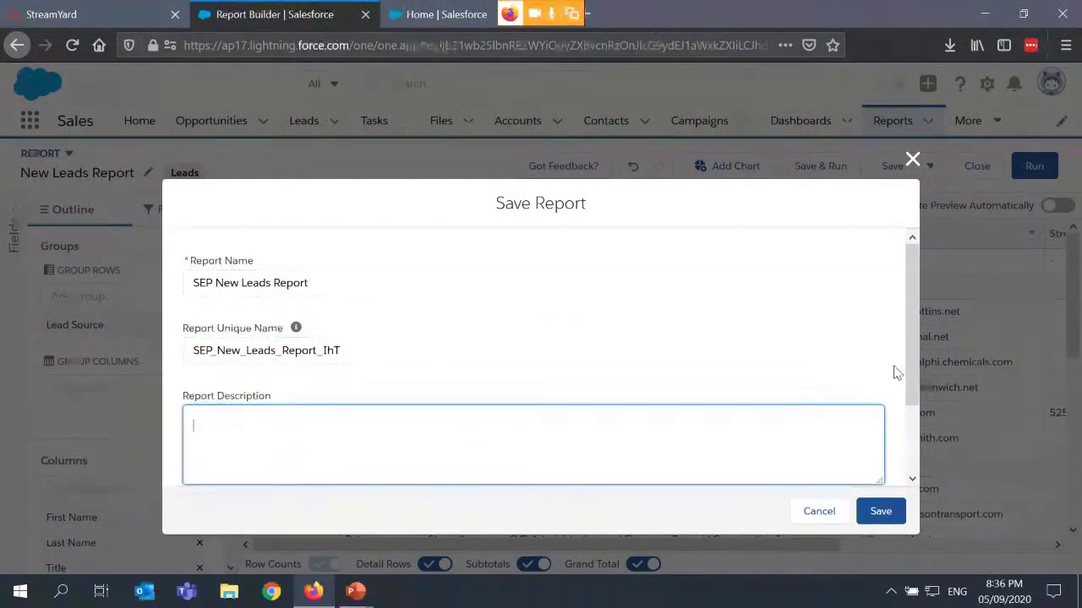
{"action": "left_click", "coordinate": [889, 517]}
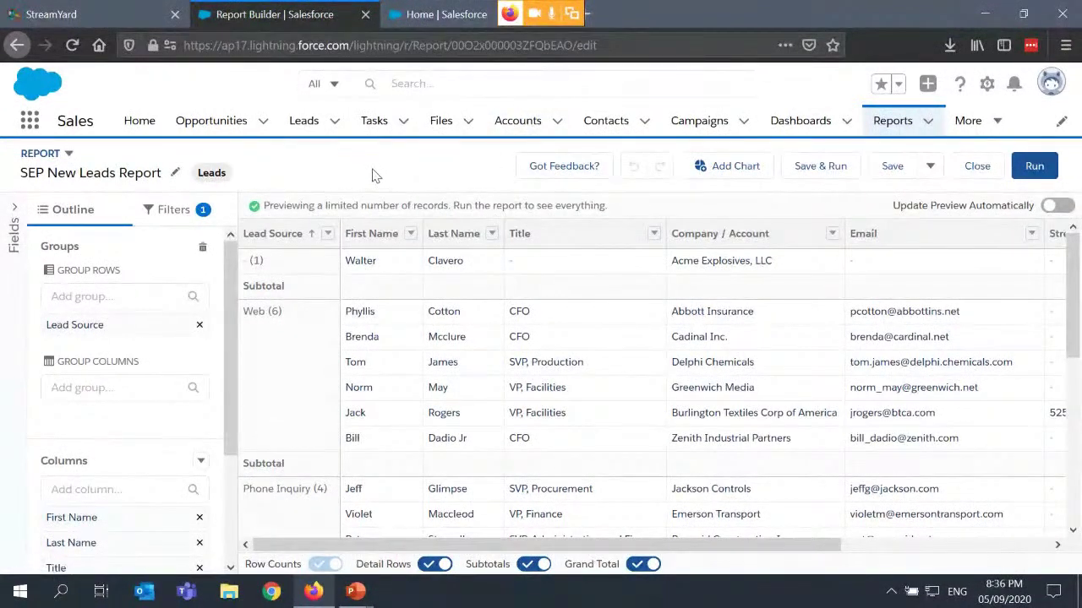
- Run the saved leads report and look through its records grouped by lead source
{"action": "left_click", "coordinate": [1033, 167]}
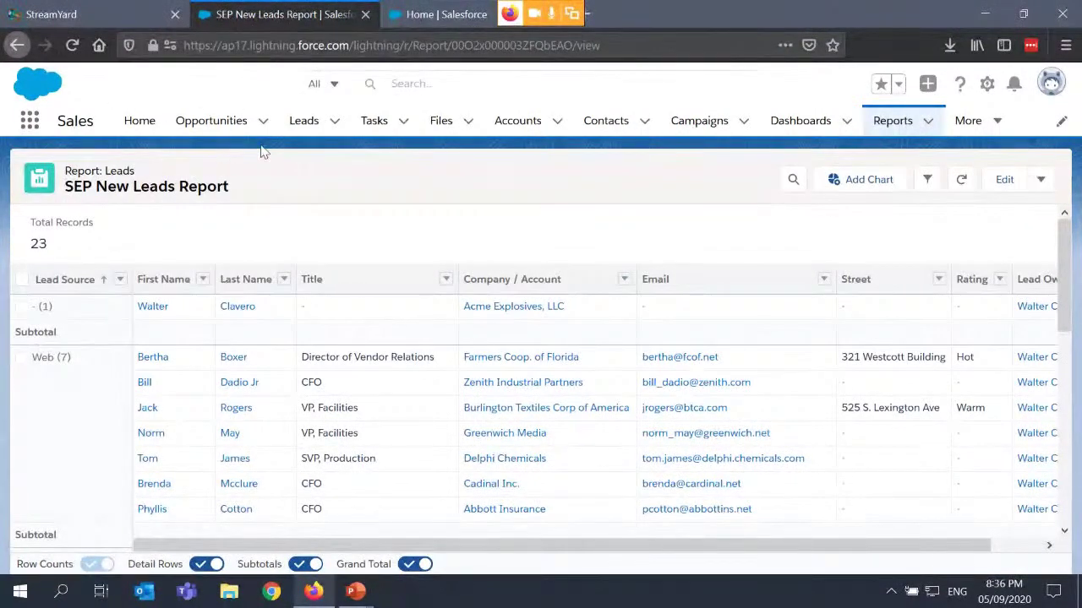
{"action": "scroll", "coordinate": [514, 210], "scroll_direction": "down", "scroll_amount": 4}
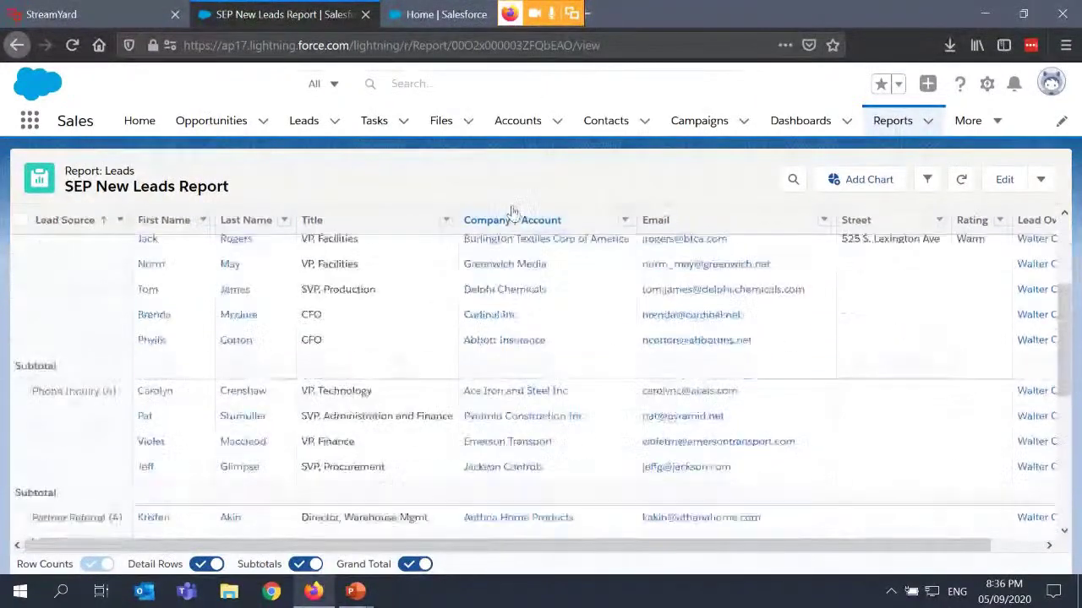
{"action": "scroll", "coordinate": [499, 325], "scroll_direction": "down", "scroll_amount": 4}
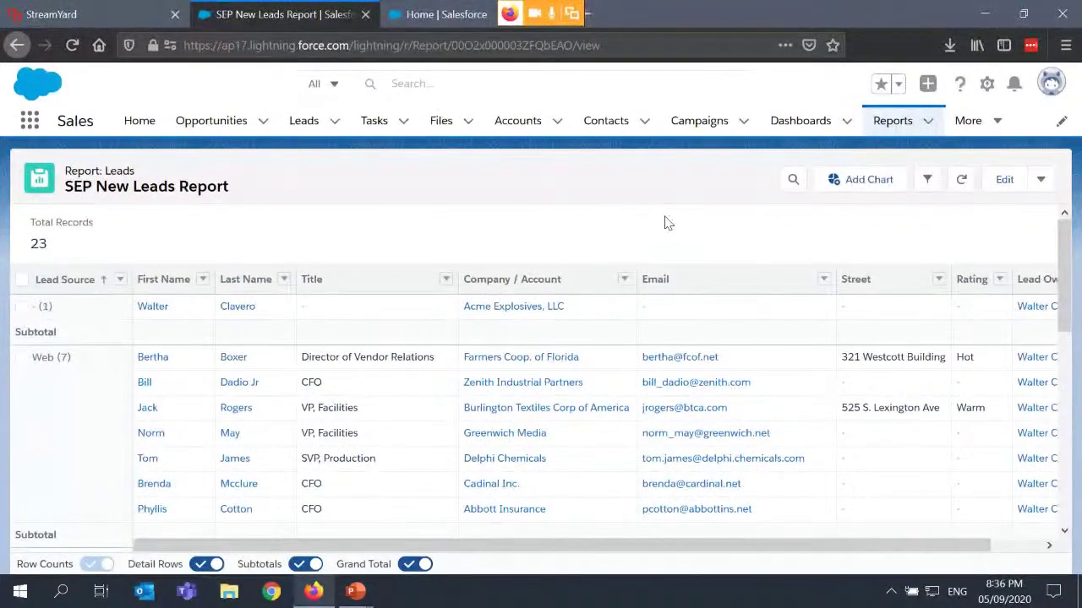
- Add a chart of record count by lead source to the report and check the report's filters
{"action": "left_click", "coordinate": [858, 188]}
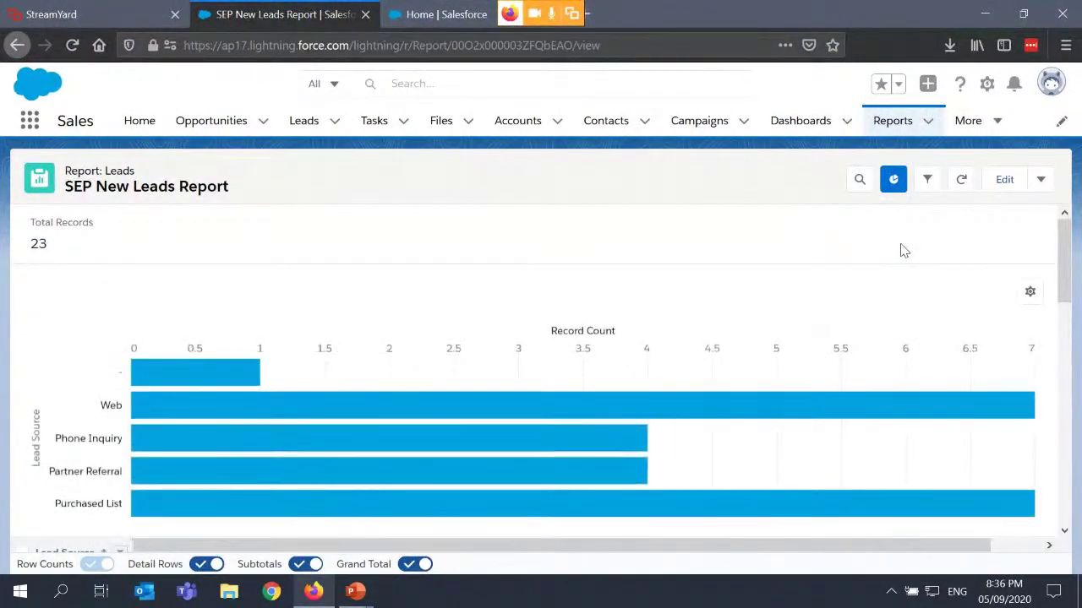
{"action": "scroll", "coordinate": [673, 287], "scroll_direction": "down", "scroll_amount": 2}
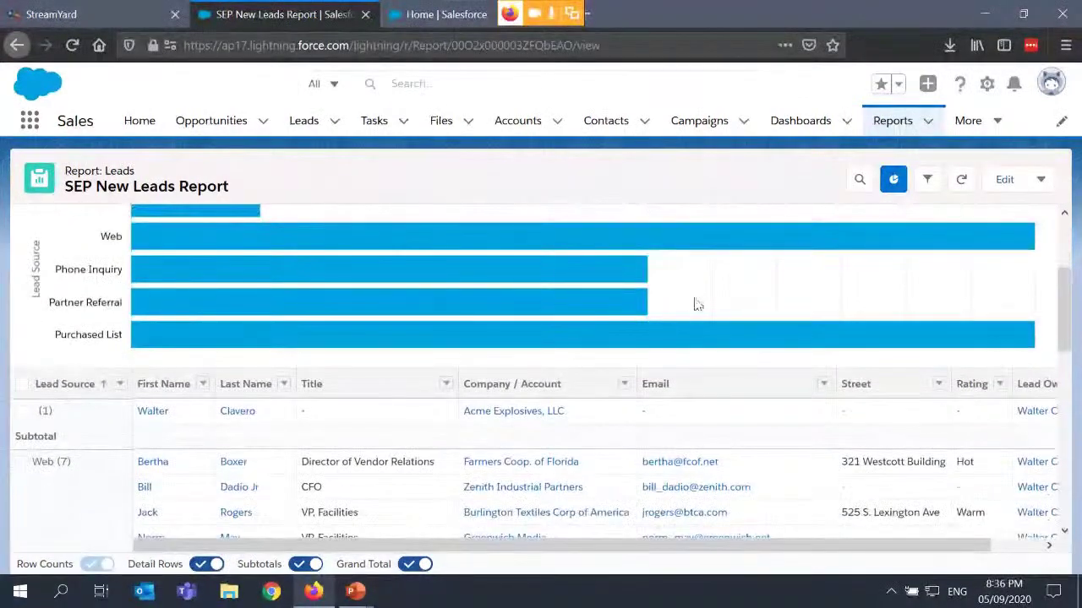
{"action": "scroll", "coordinate": [697, 303], "scroll_direction": "up", "scroll_amount": 1}
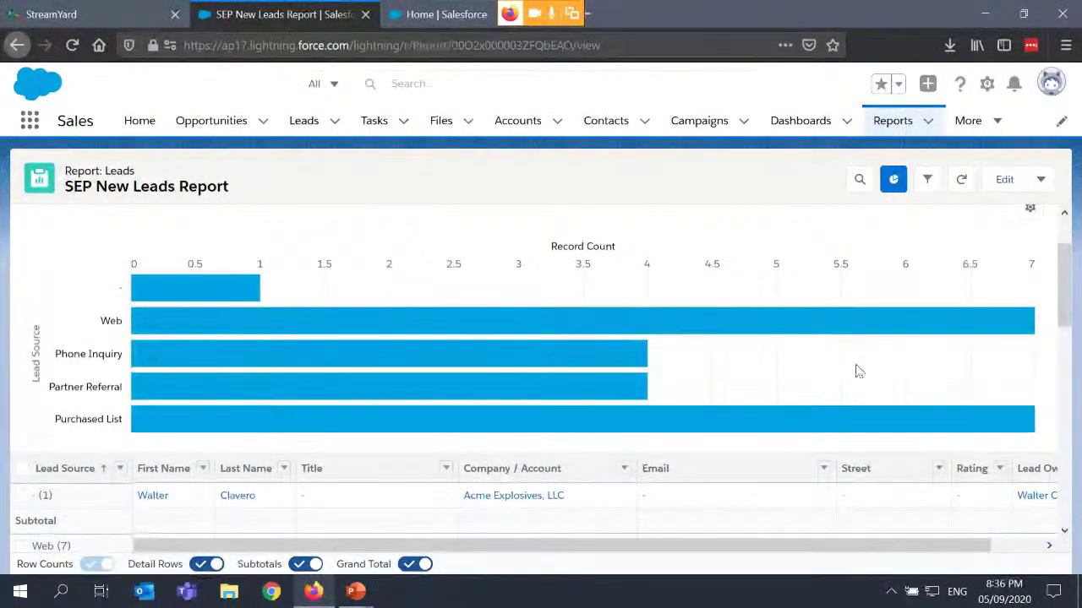
{"action": "scroll", "coordinate": [853, 373], "scroll_direction": "down", "scroll_amount": 3}
{"action": "scroll", "coordinate": [851, 372], "scroll_direction": "down", "scroll_amount": 5}
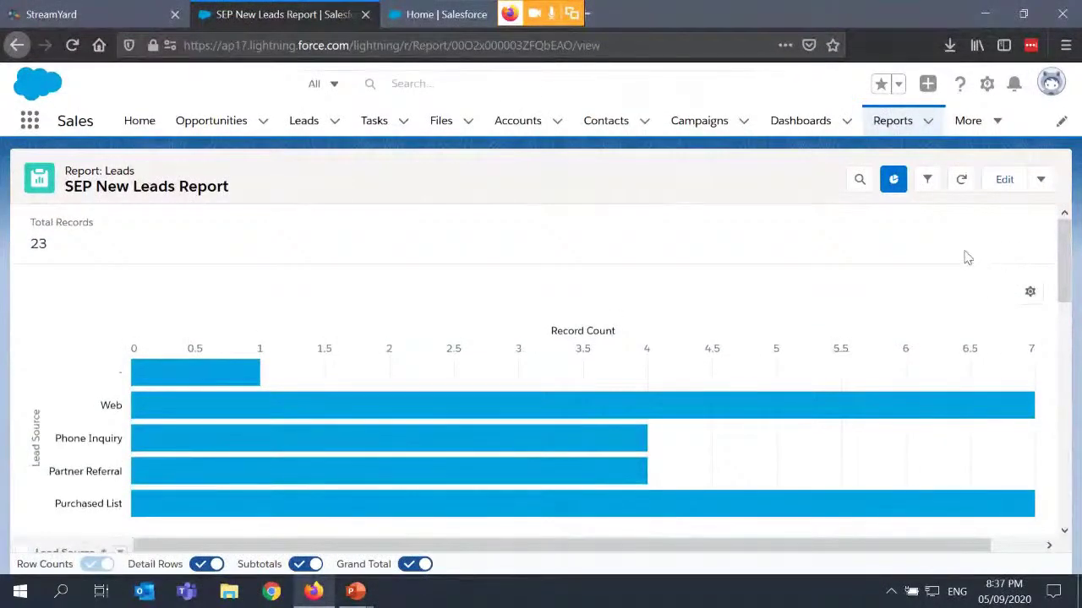
{"action": "left_click", "coordinate": [927, 180]}
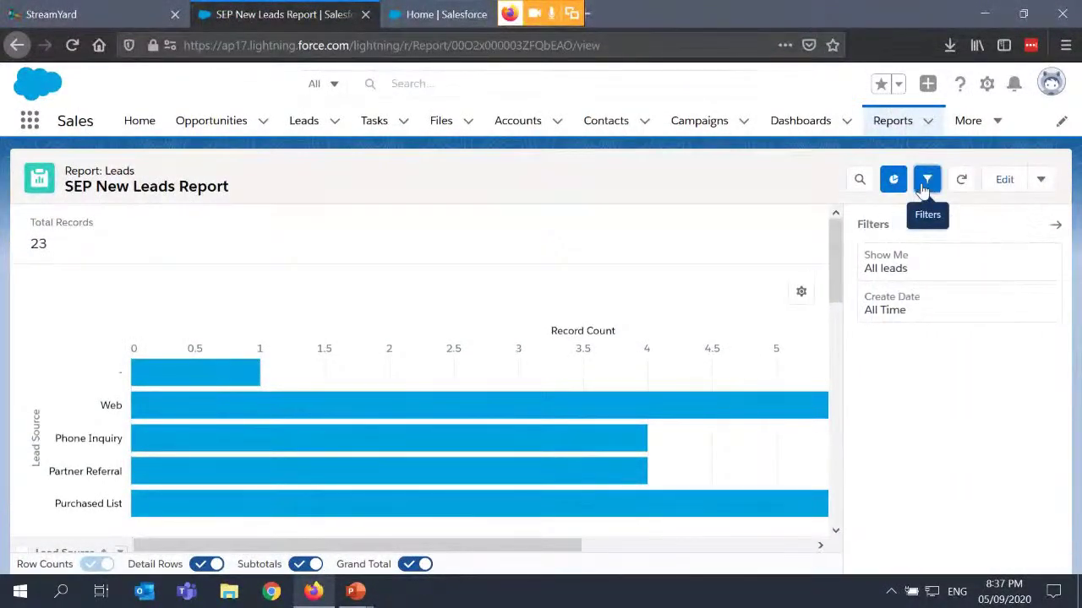
{"action": "left_click", "coordinate": [1053, 228]}
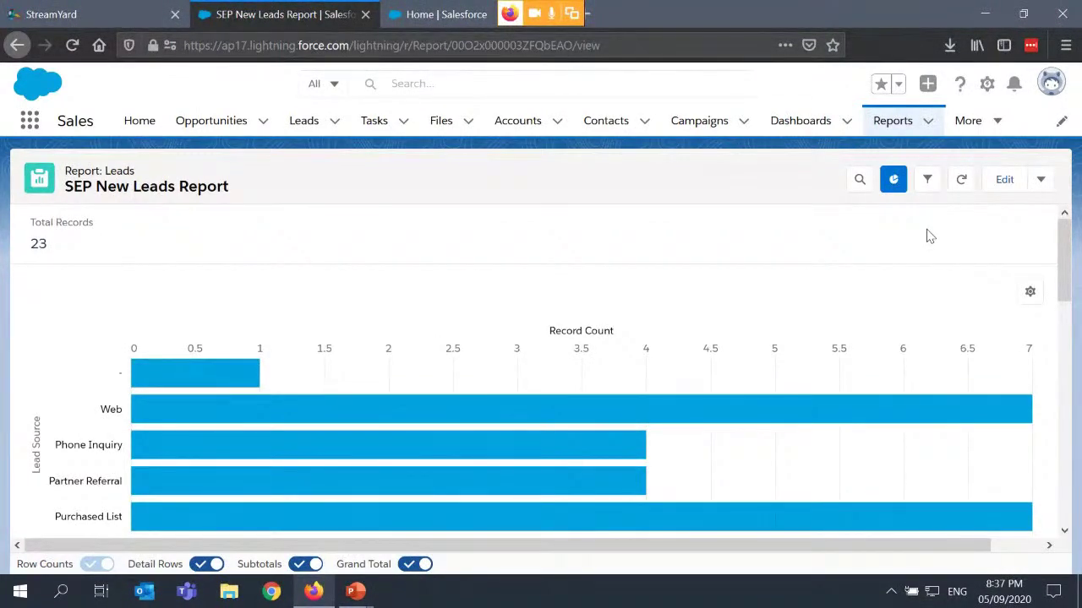
- Export the report as a Formatted Report in Excel Format .xlsx and save the file
{"action": "left_click", "coordinate": [1043, 182]}
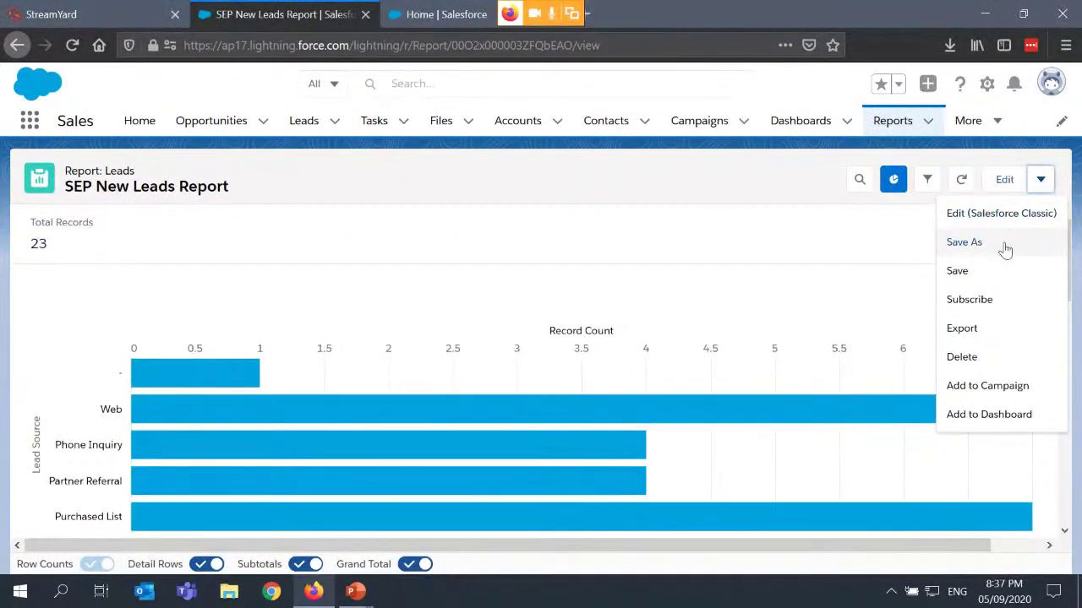
{"action": "left_click", "coordinate": [964, 331]}
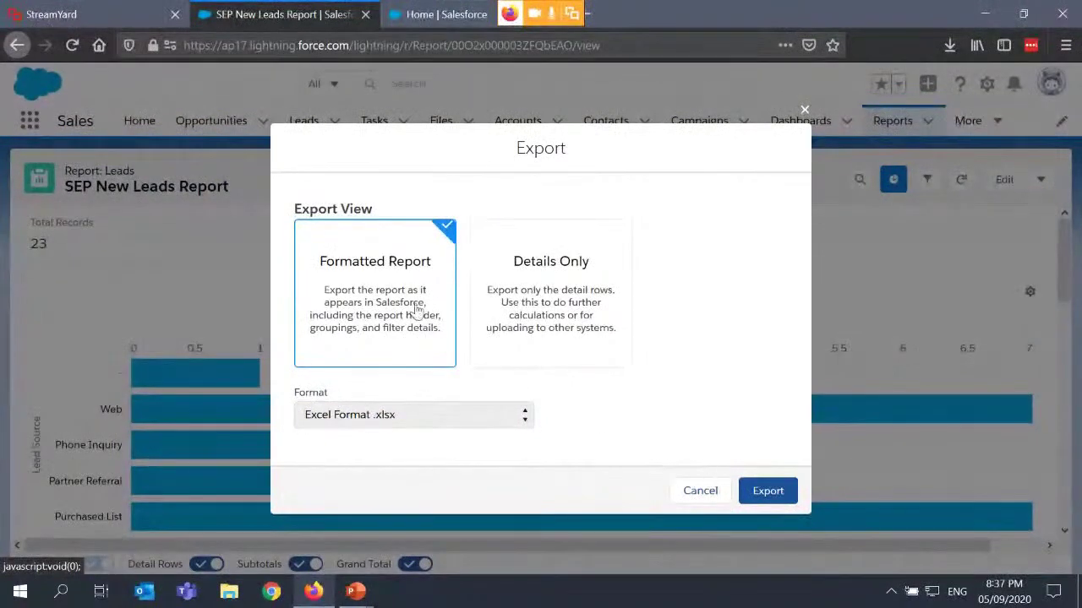
{"action": "left_click", "coordinate": [768, 493]}
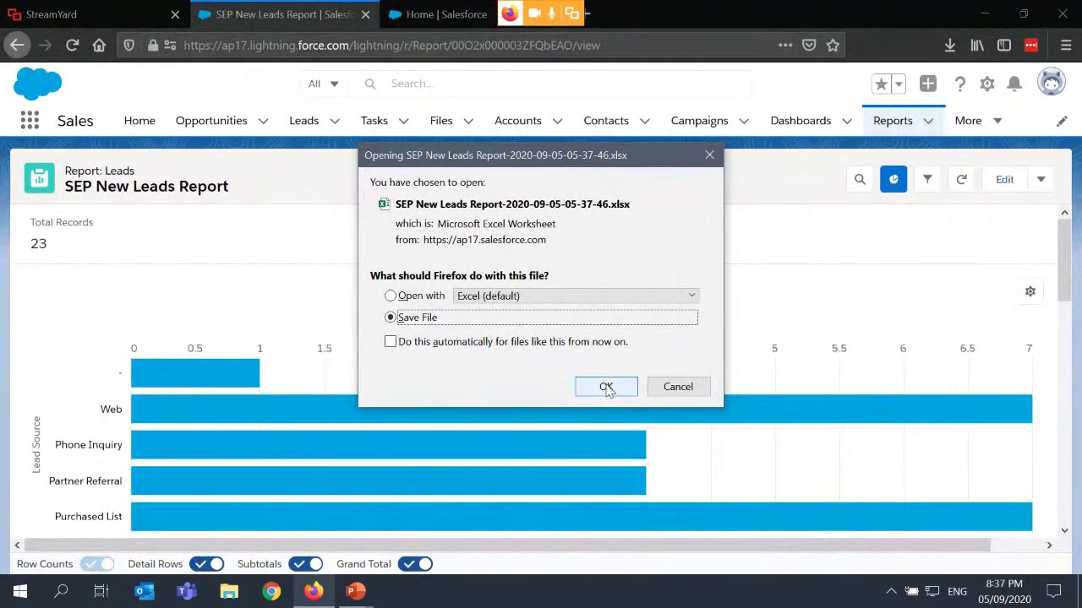
{"action": "left_click", "coordinate": [606, 387]}
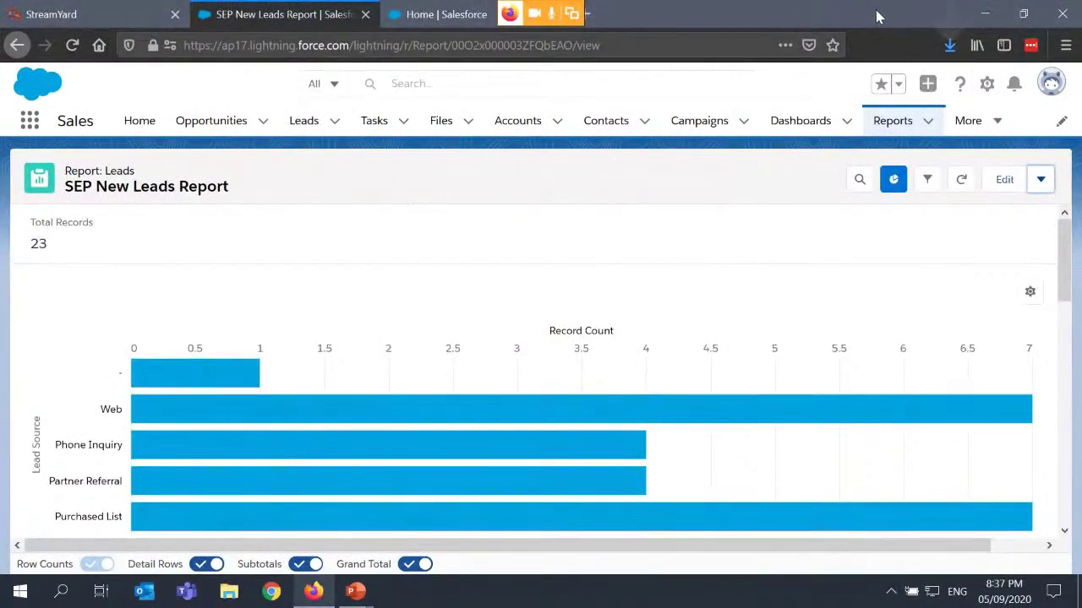
- Open the newly downloaded workbook in Excel, enable editing, review the exported leads by lead source and close it
{"action": "left_click", "coordinate": [949, 45]}
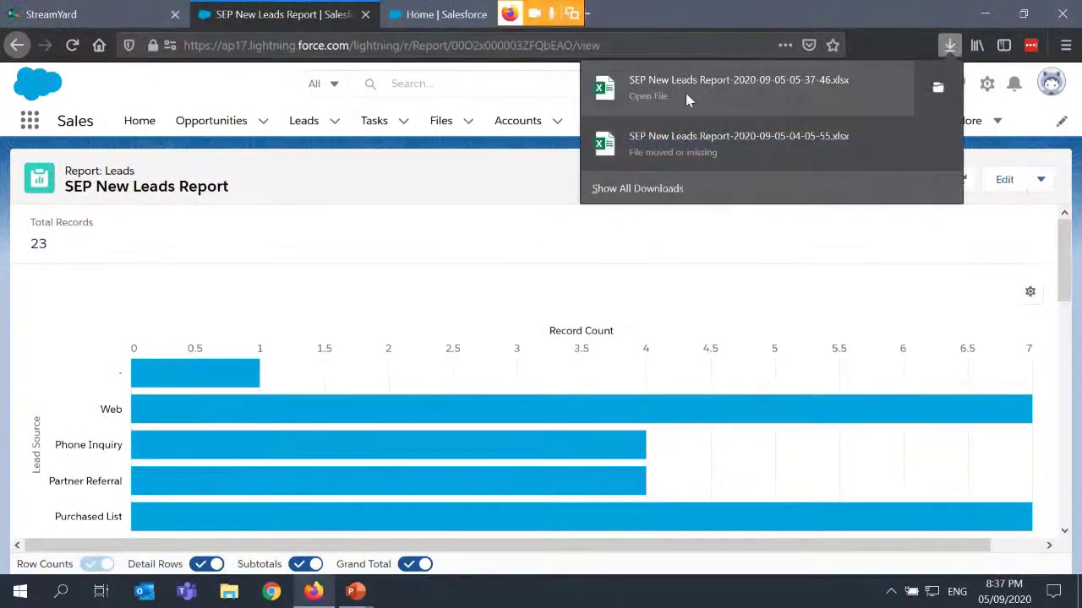
{"action": "left_click", "coordinate": [685, 94]}
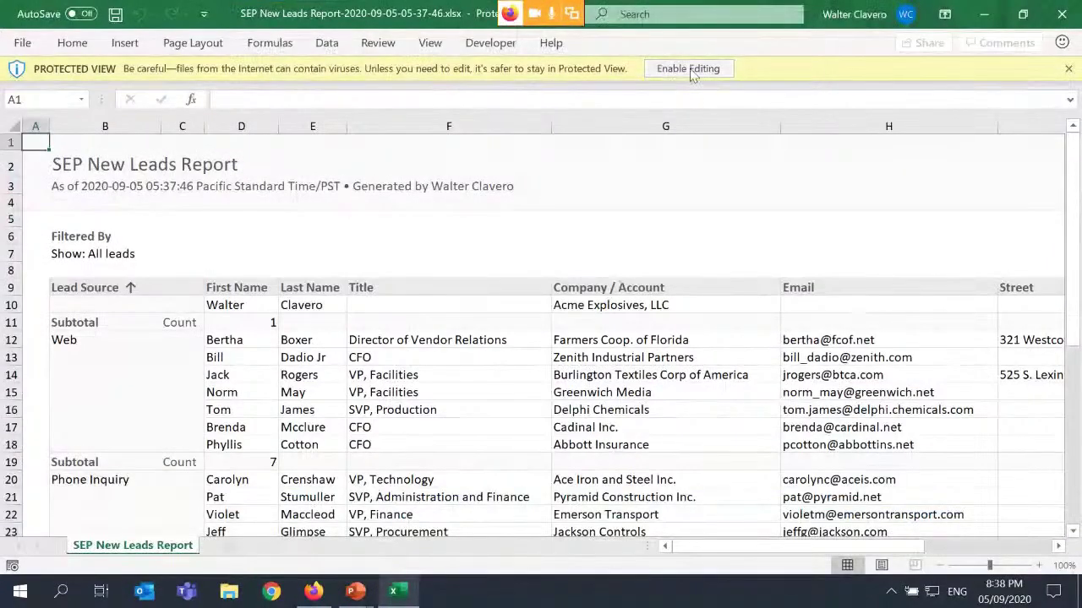
{"action": "left_click", "coordinate": [689, 71]}
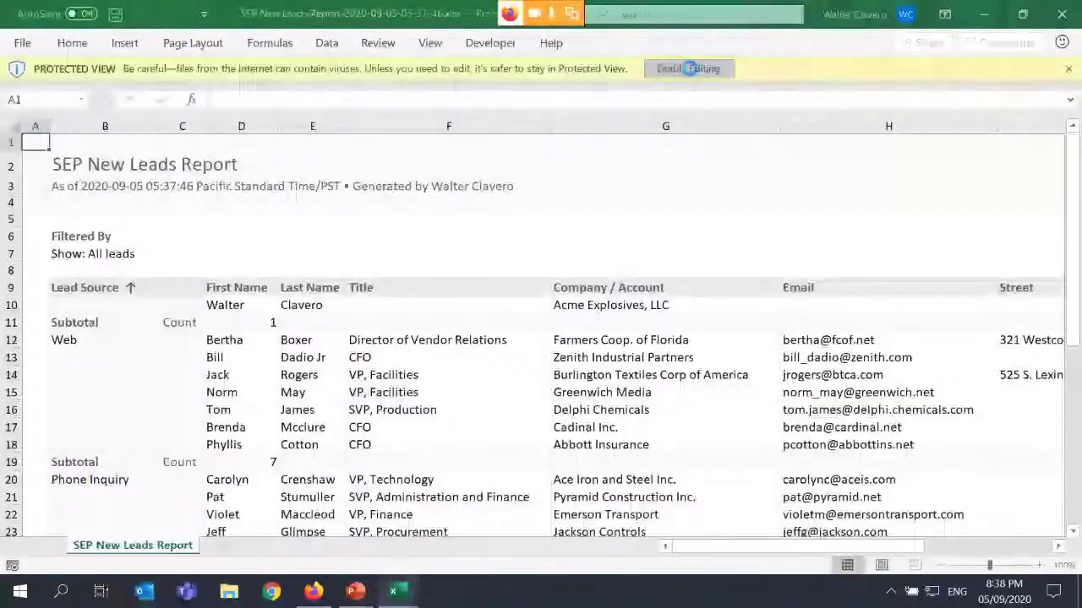
{"action": "scroll", "coordinate": [673, 297], "scroll_direction": "down", "scroll_amount": 3}
{"action": "scroll", "coordinate": [674, 298], "scroll_direction": "down", "scroll_amount": 5}
{"action": "scroll", "coordinate": [665, 328], "scroll_direction": "up", "scroll_amount": 2}
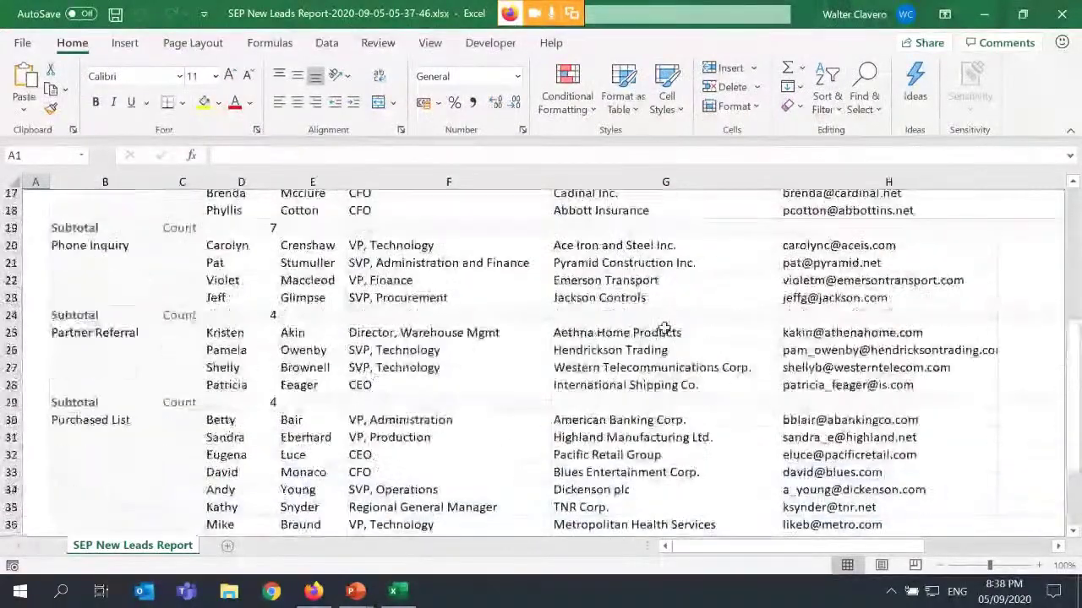
{"action": "scroll", "coordinate": [665, 328], "scroll_direction": "up", "scroll_amount": 6}
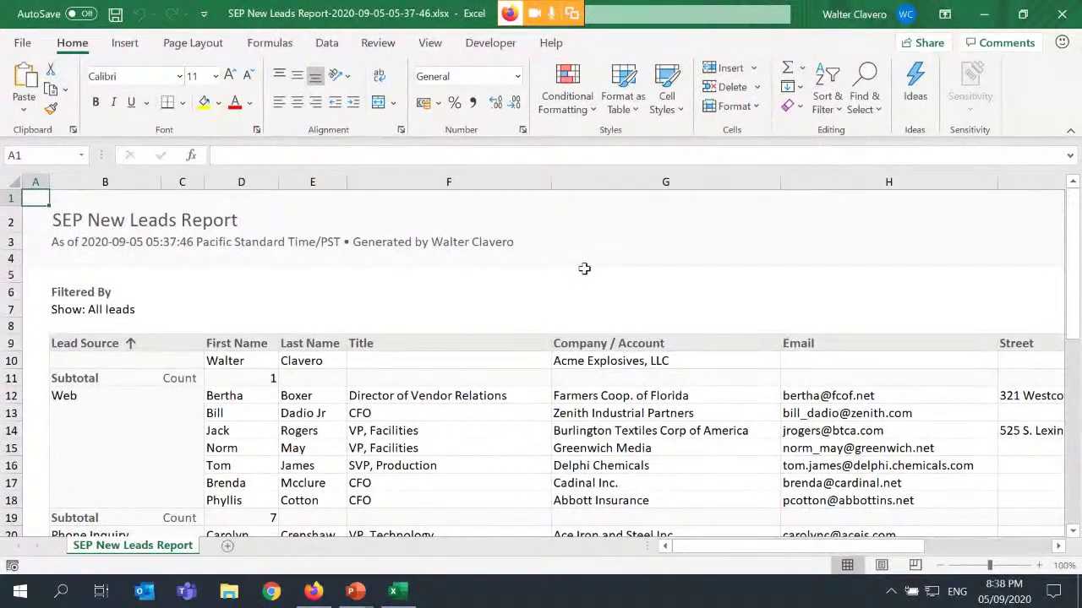
{"action": "left_click", "coordinate": [1063, 15]}
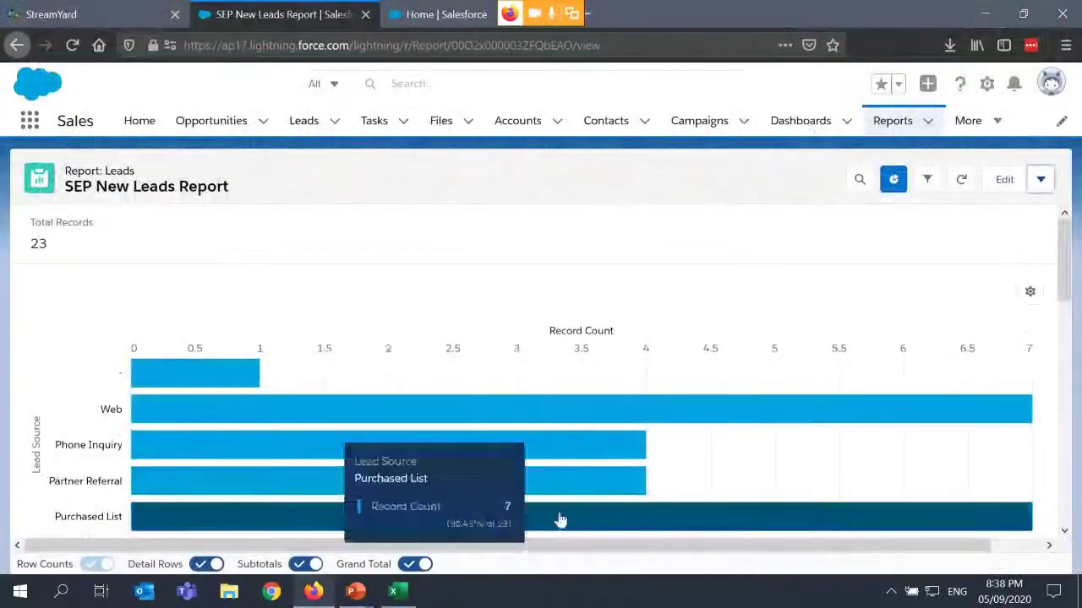
- Hide the chart in the SEP New Leads Report
{"action": "left_click", "coordinate": [893, 179]}
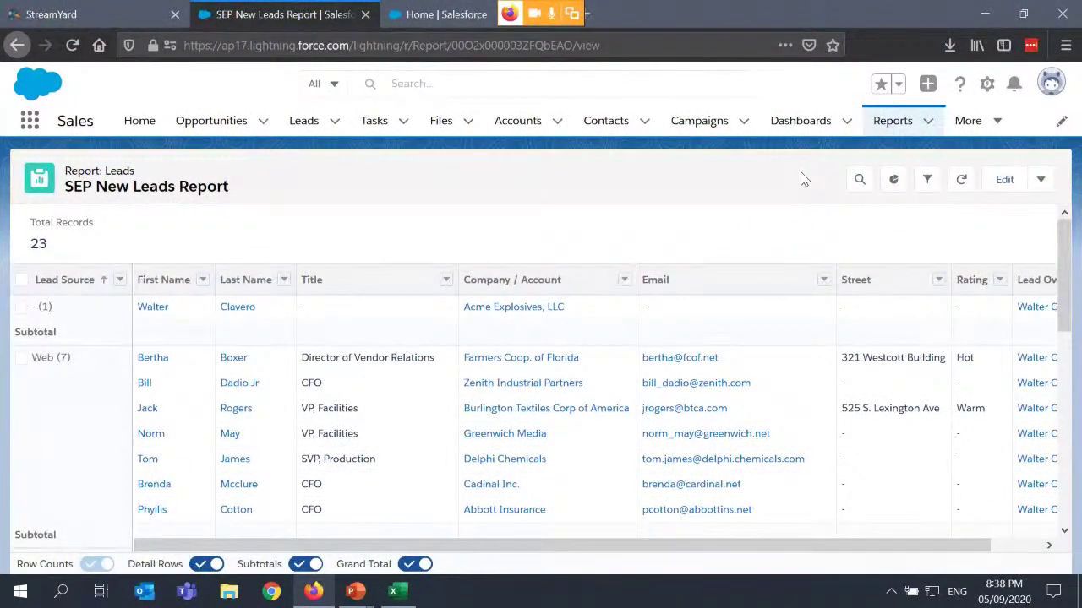
{"action": "scroll", "coordinate": [780, 254], "scroll_direction": "down", "scroll_amount": 1}
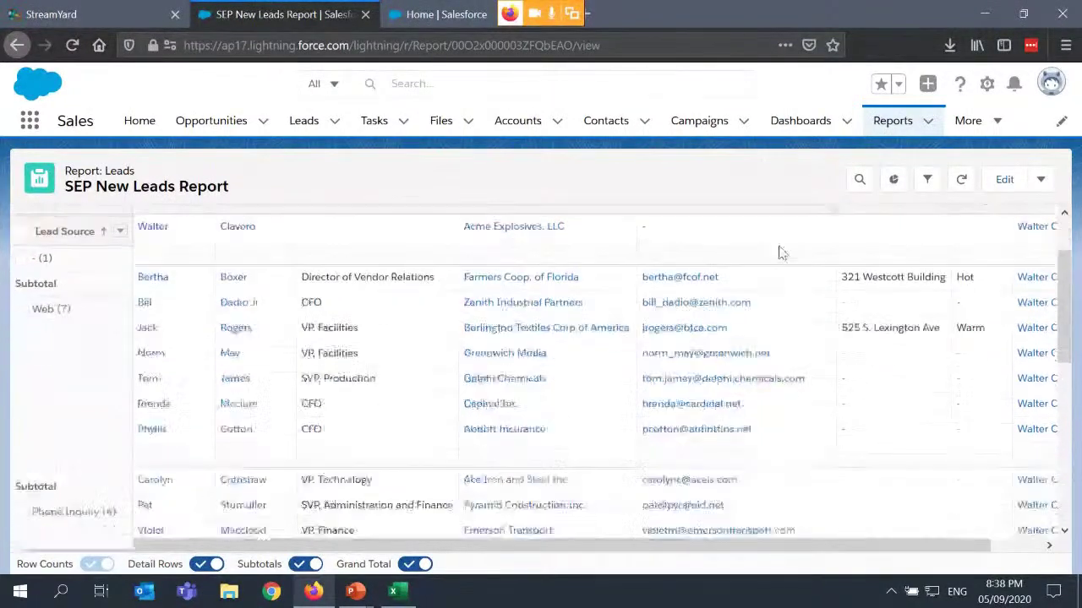
{"action": "scroll", "coordinate": [780, 253], "scroll_direction": "down", "scroll_amount": 5}
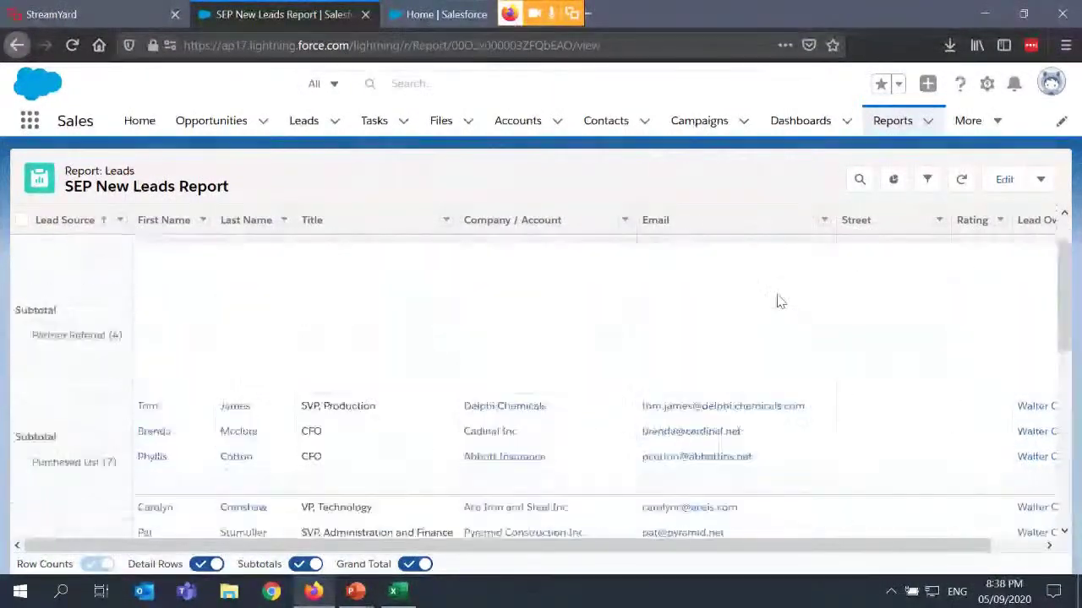
{"action": "scroll", "coordinate": [779, 302], "scroll_direction": "down", "scroll_amount": 3}
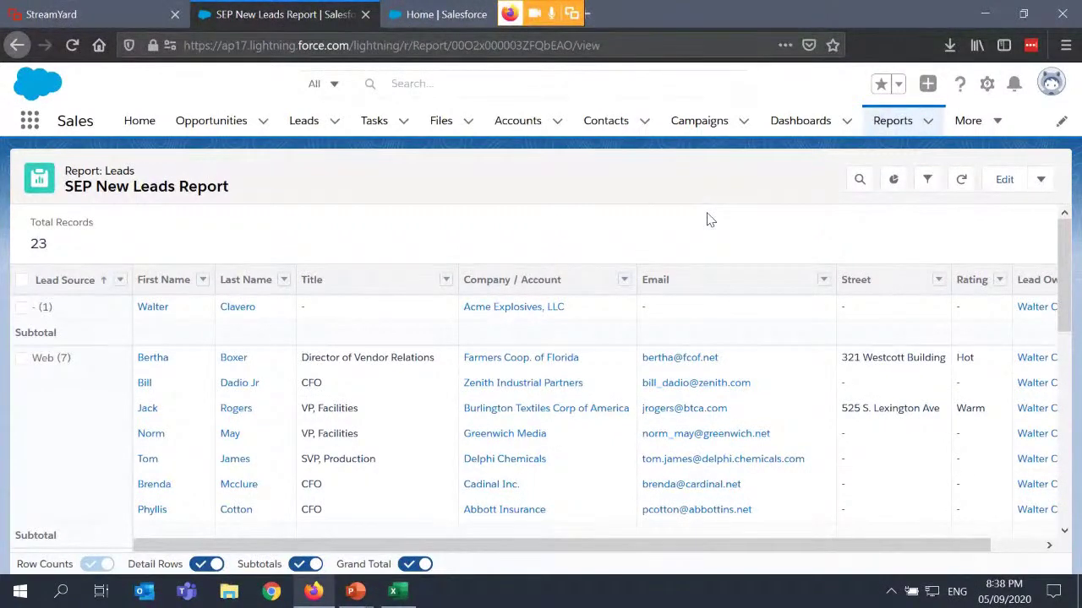
- Create a new dashboard named SEP Dashboard in the Private Dashboards folder
{"action": "left_click", "coordinate": [798, 123]}
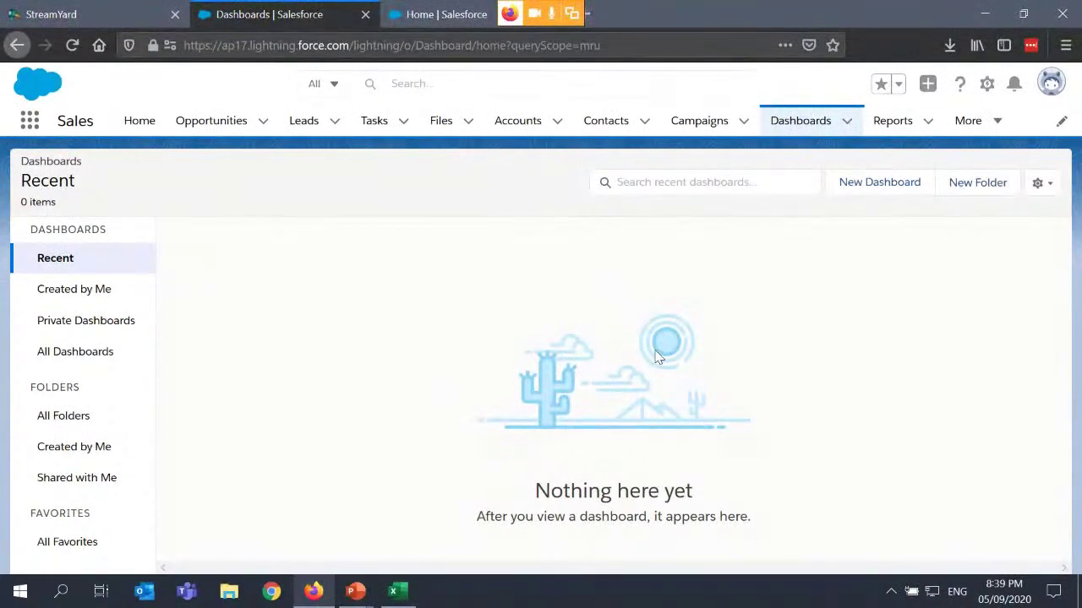
{"action": "left_click", "coordinate": [898, 189]}
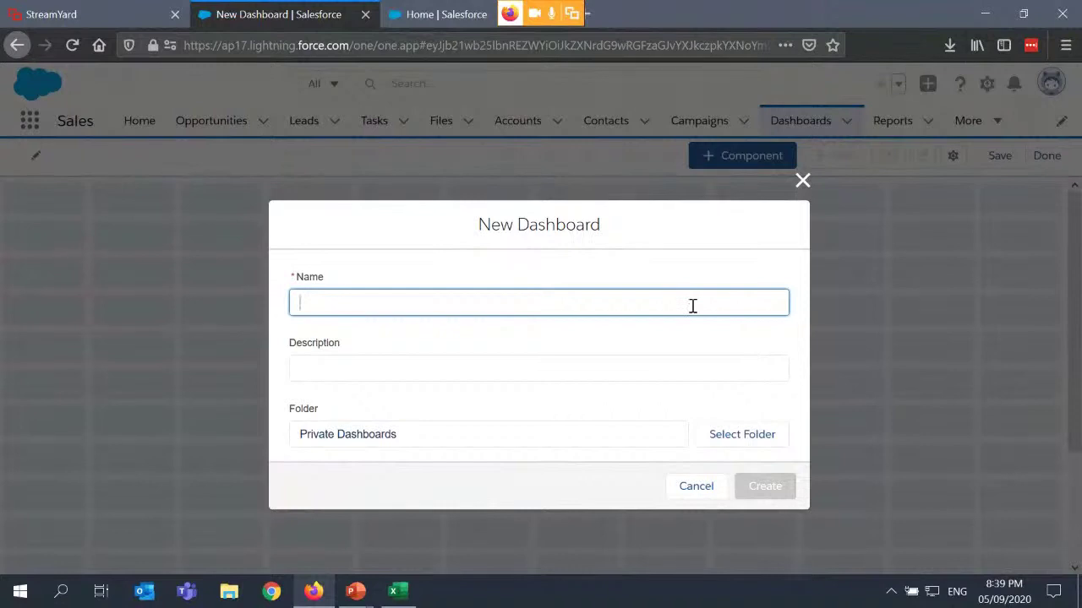
{"action": "type", "text": "SEP "}
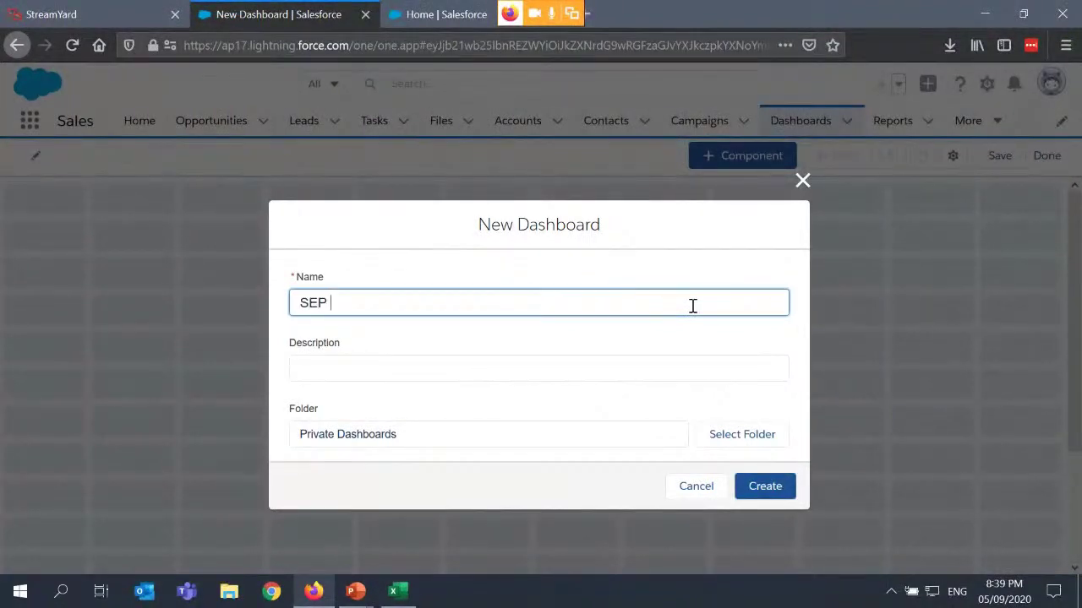
{"action": "type", "text": "Dashboard"}
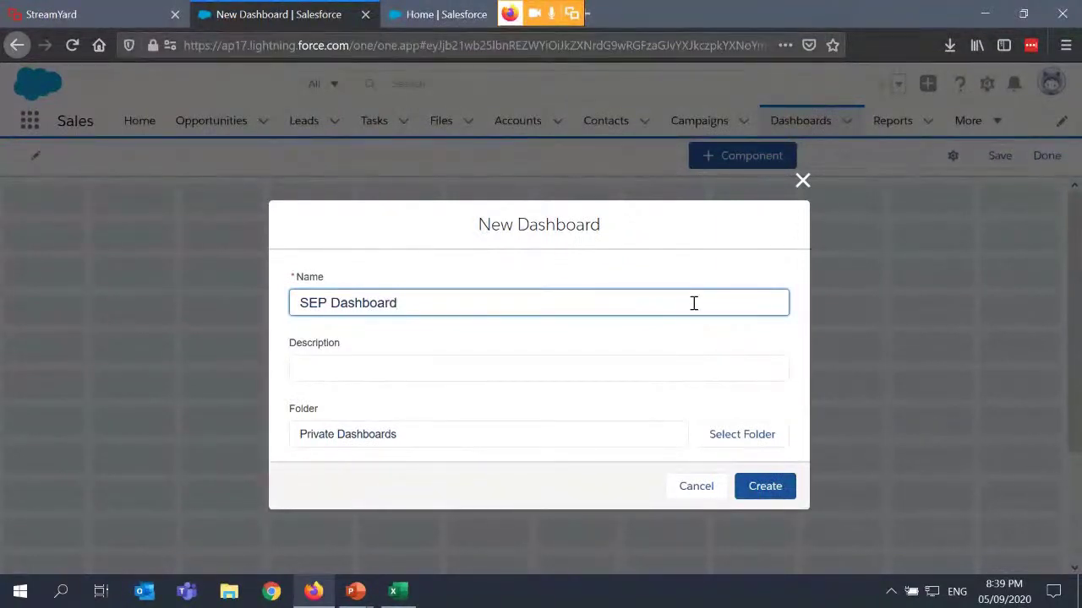
{"action": "left_click", "coordinate": [763, 486]}
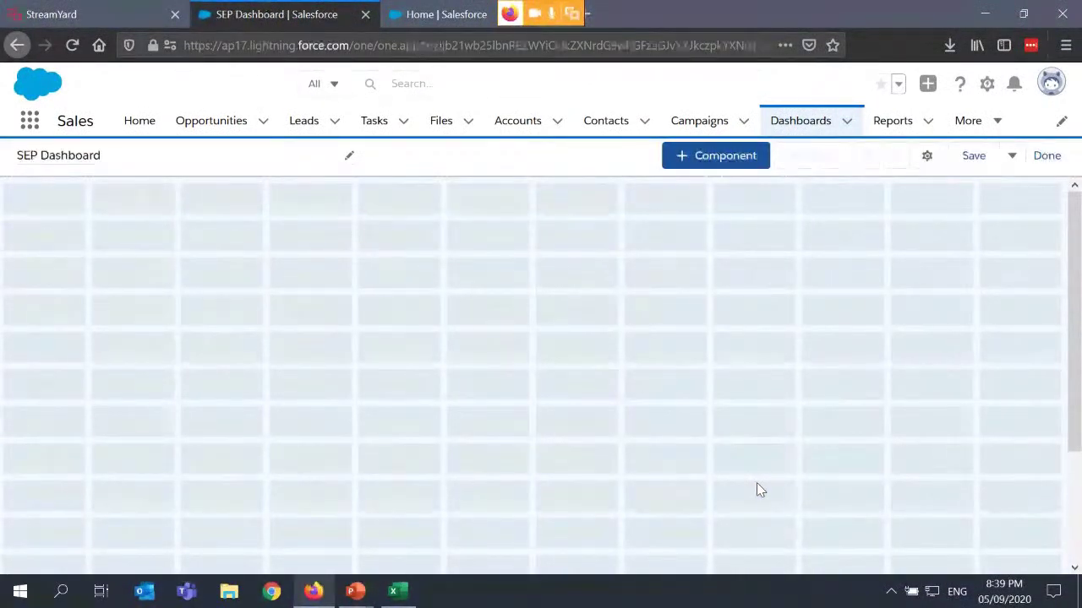
- Start a dashboard component based on the SEP New Leads Report and display it as a donut chart
{"action": "left_click", "coordinate": [737, 164]}
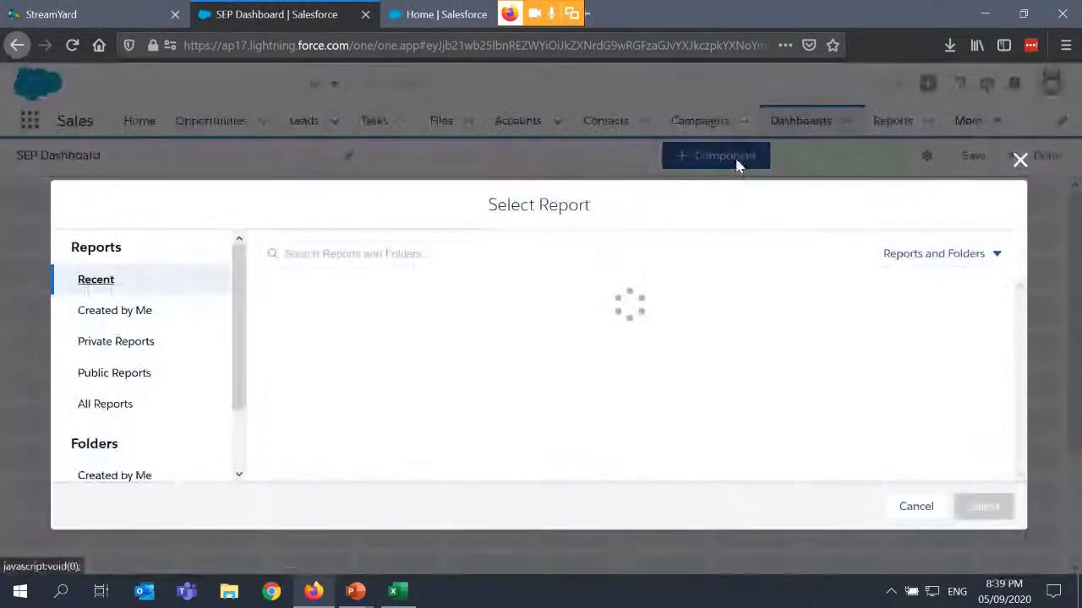
{"action": "left_click", "coordinate": [374, 299]}
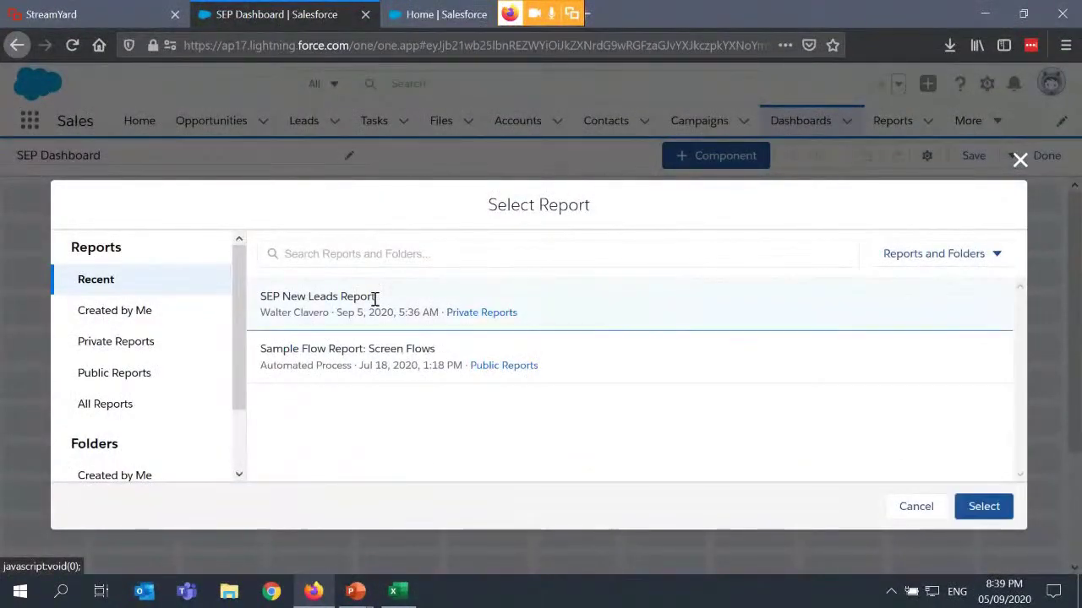
{"action": "left_click", "coordinate": [986, 510]}
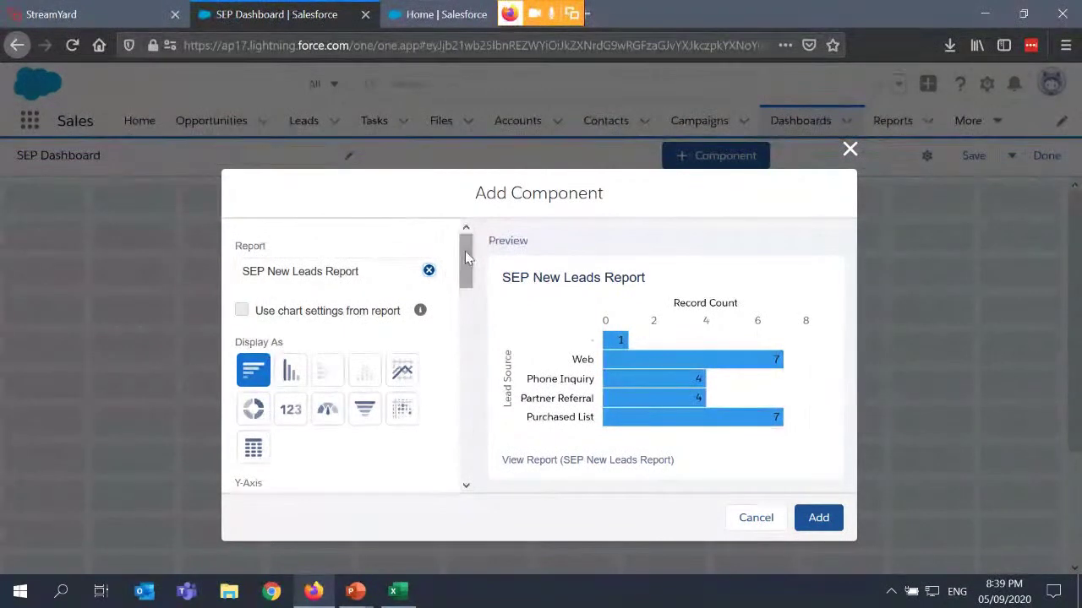
{"action": "scroll", "coordinate": [462, 253], "scroll_direction": "down", "scroll_amount": 1}
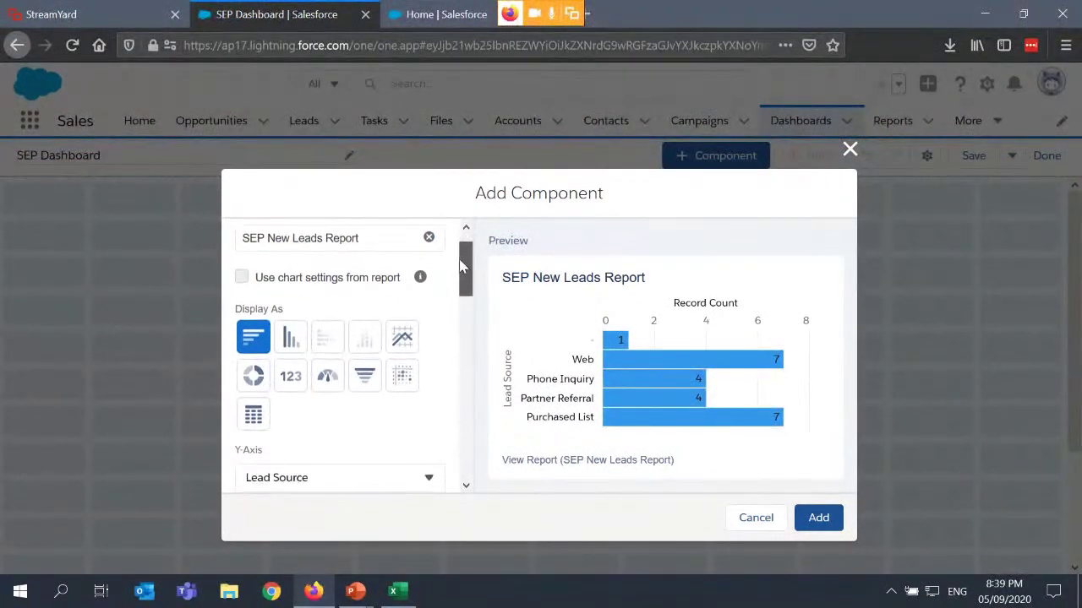
{"action": "left_click", "coordinate": [252, 377]}
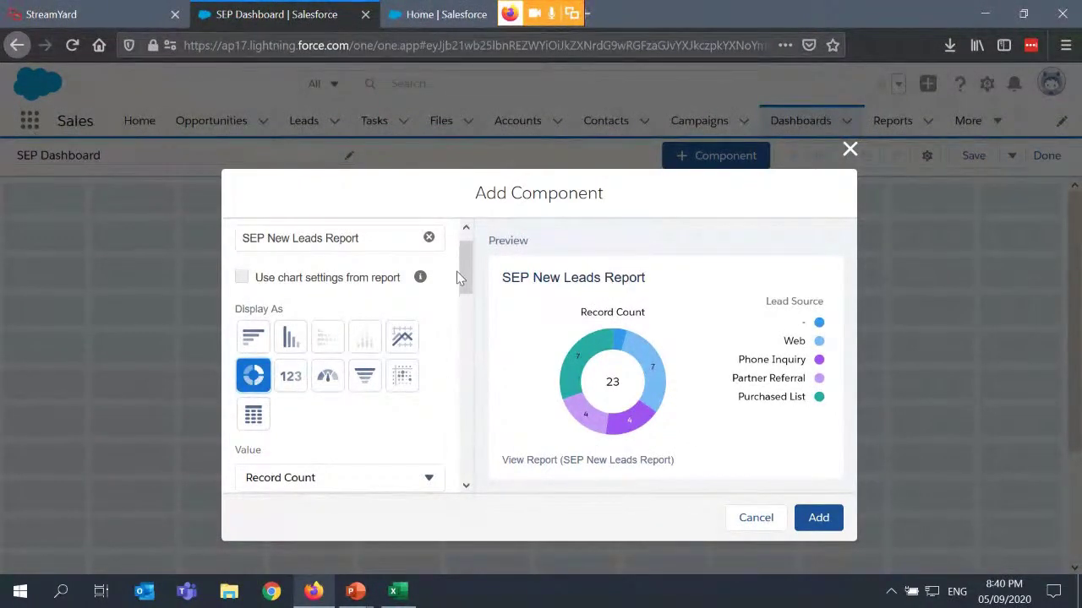
- Give the donut chart a "Made by" subtitle with the author's first name and add the component to the dashboard
{"action": "left_click_drag", "start_coordinate": [466, 278], "coordinate": [478, 415]}
{"action": "left_click", "coordinate": [401, 405]}
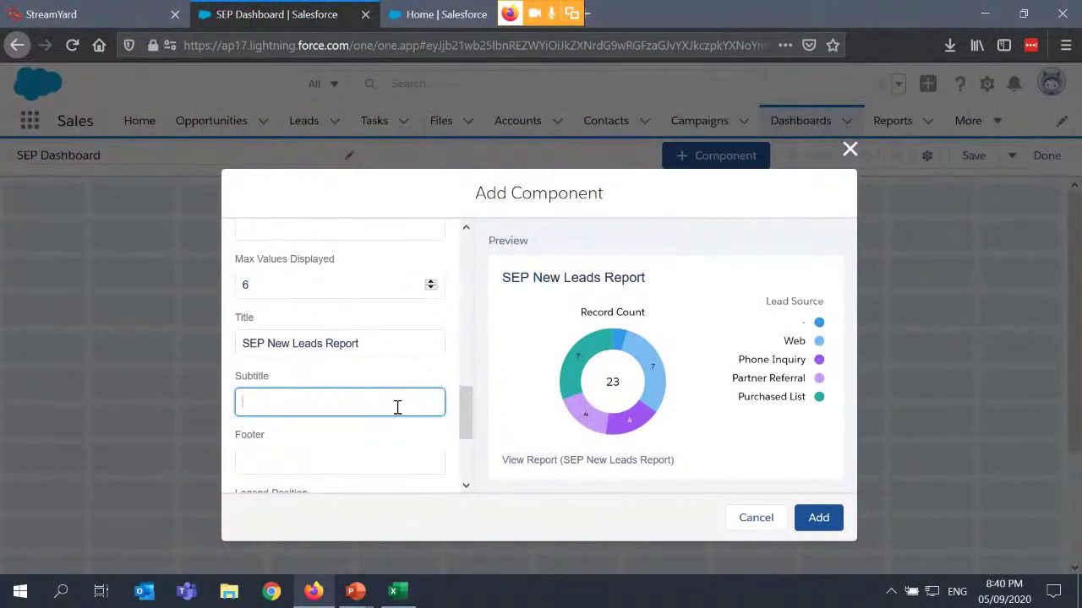
{"action": "type", "text": "Made by Walter"}
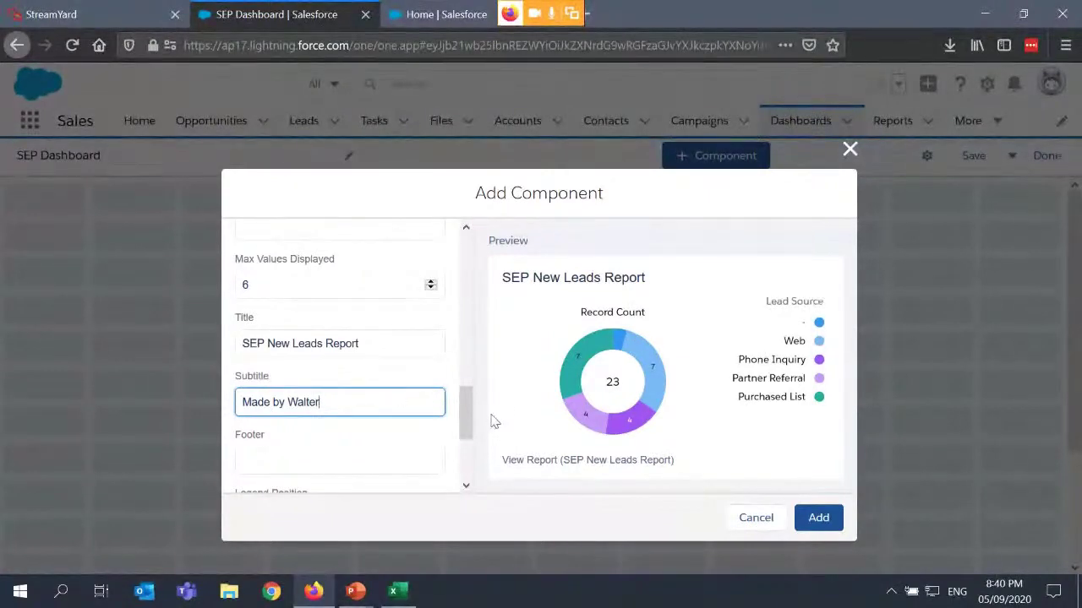
{"action": "left_click", "coordinate": [818, 518]}
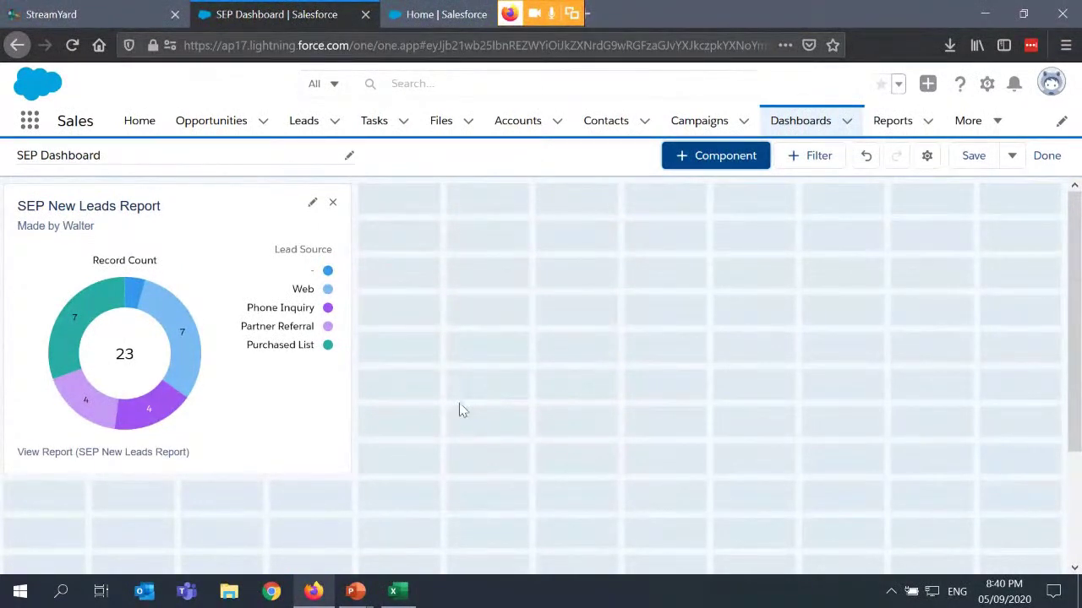
- Save the SEP Dashboard and finish editing it
{"action": "left_click", "coordinate": [969, 160]}
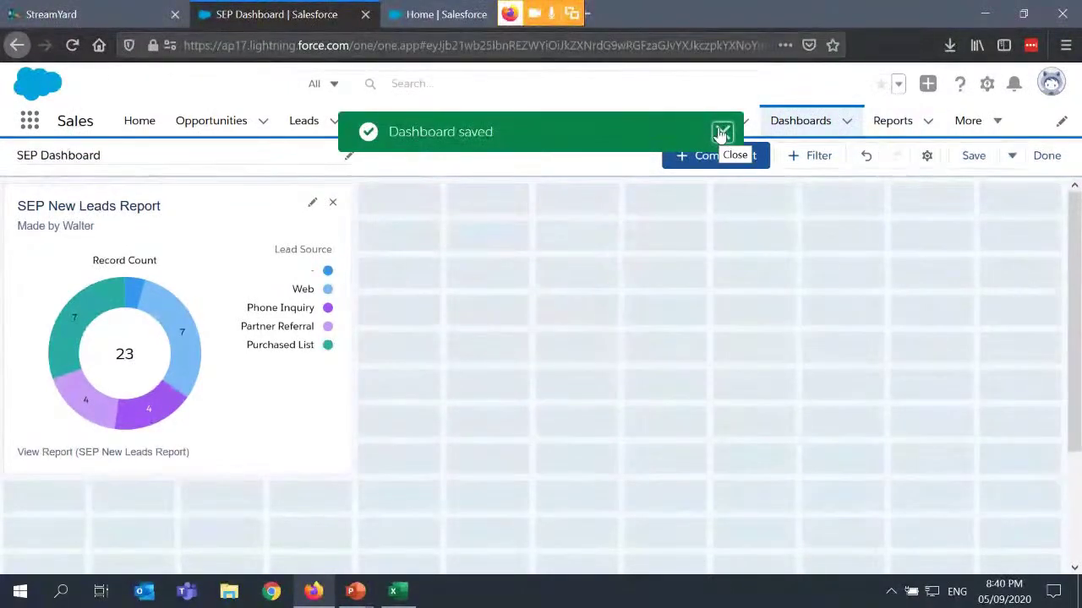
{"action": "left_click", "coordinate": [721, 134]}
{"action": "left_click", "coordinate": [1050, 157]}
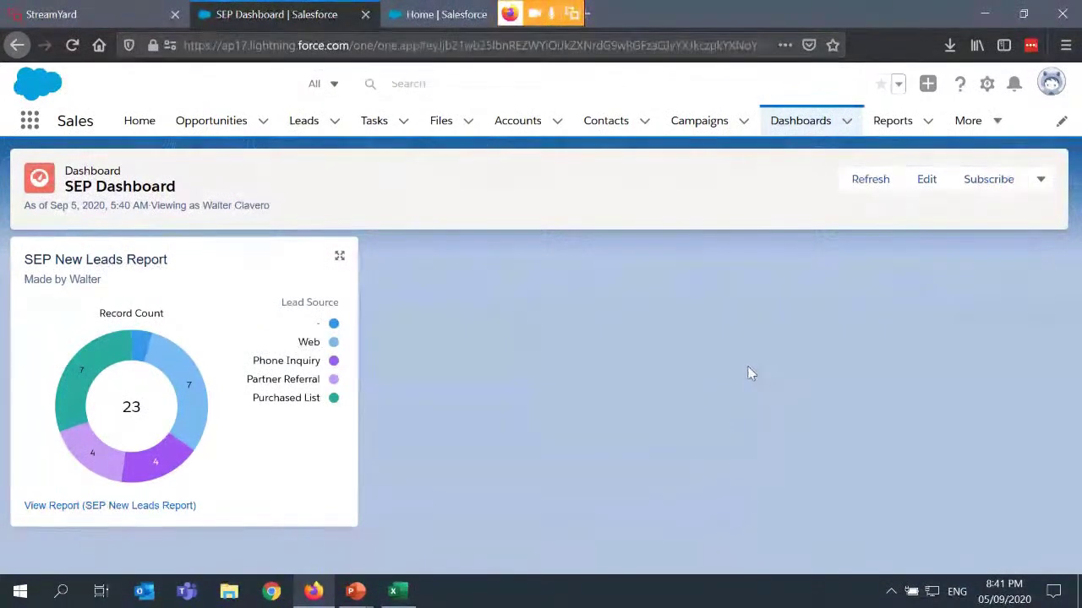
- Switch to Salesforce Setup, find the Flows page and create a new Screen Flow
{"action": "left_click", "coordinate": [435, 14]}
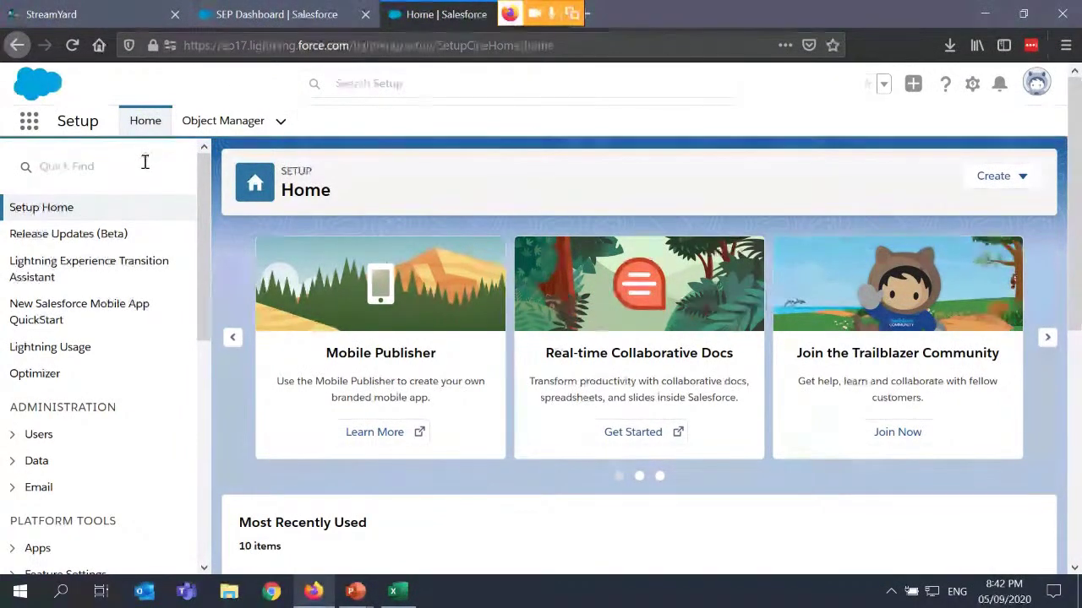
{"action": "type", "text": "Flow"}
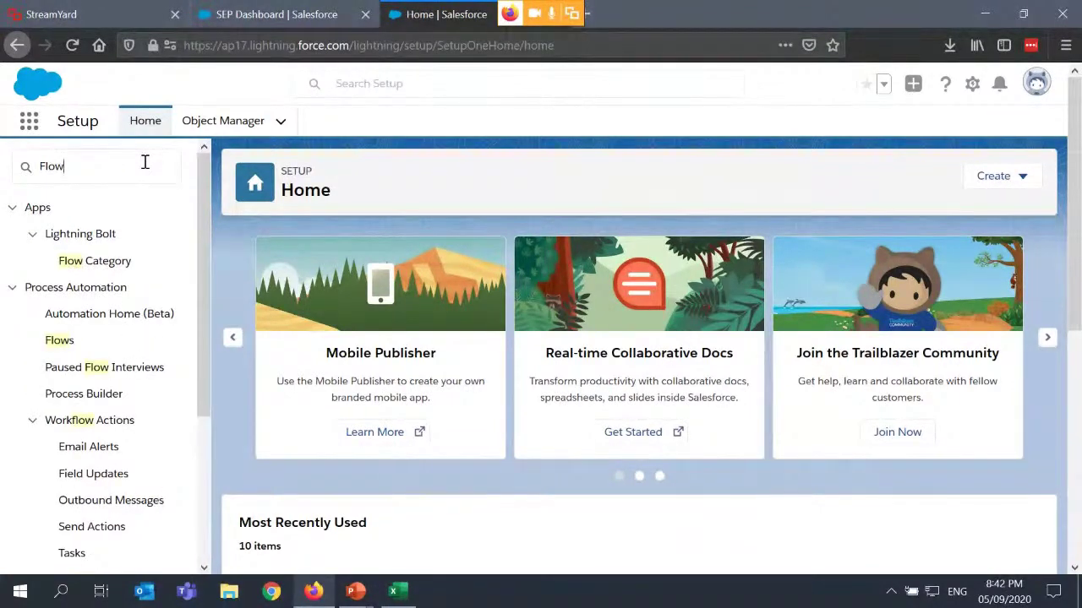
{"action": "left_click", "coordinate": [58, 341]}
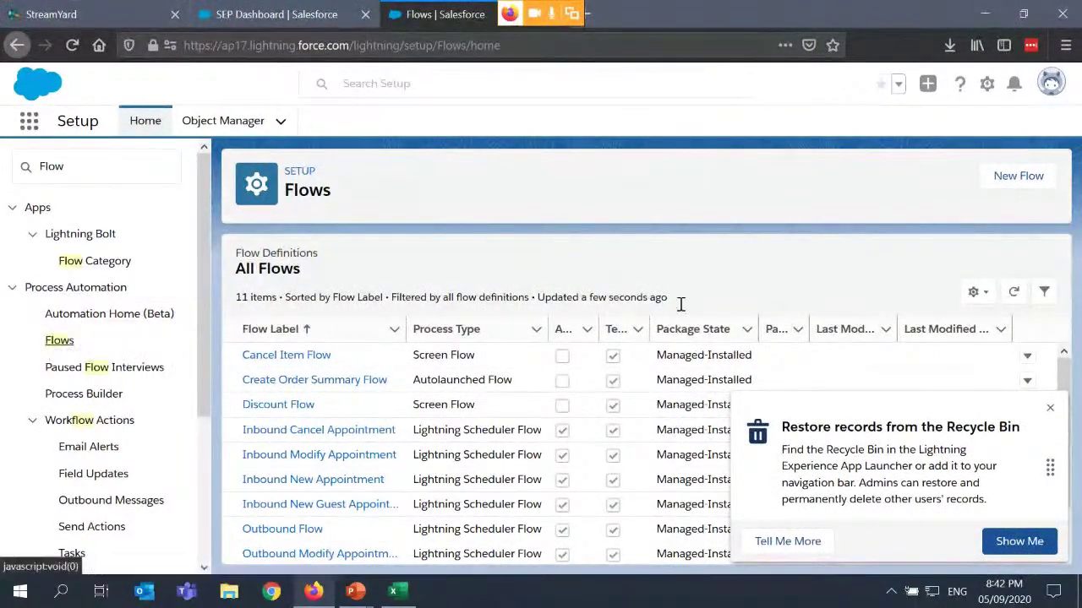
{"action": "left_click", "coordinate": [1050, 411]}
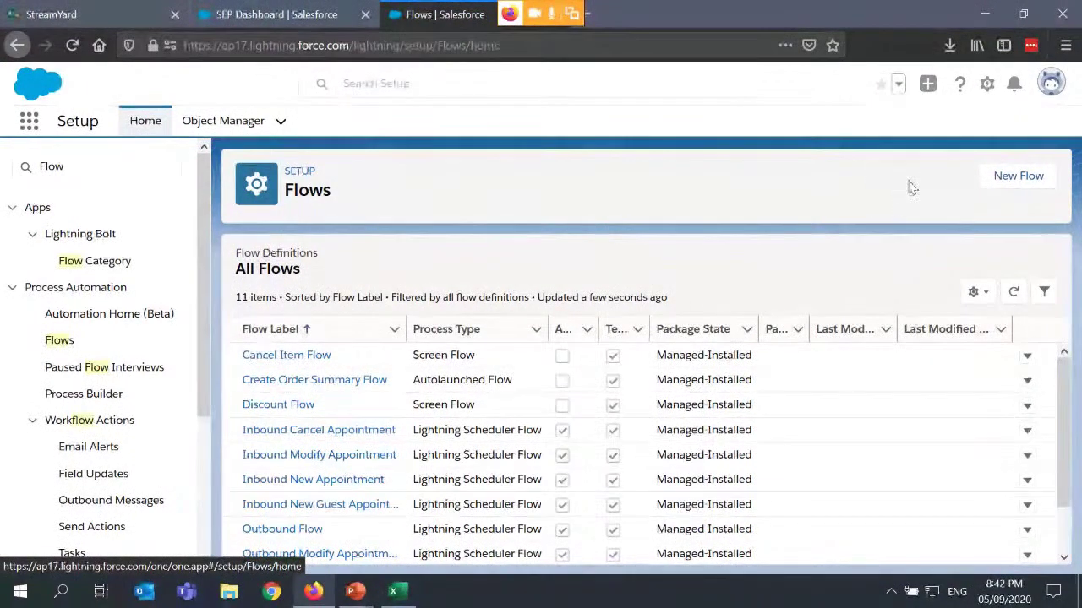
{"action": "left_click", "coordinate": [1019, 177]}
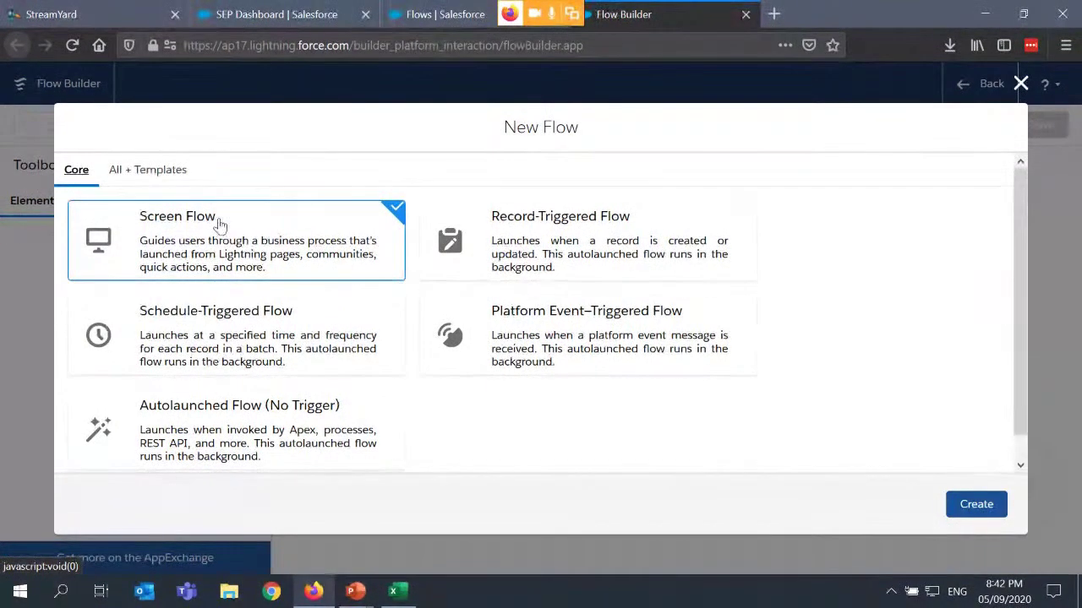
{"action": "left_click", "coordinate": [963, 506]}
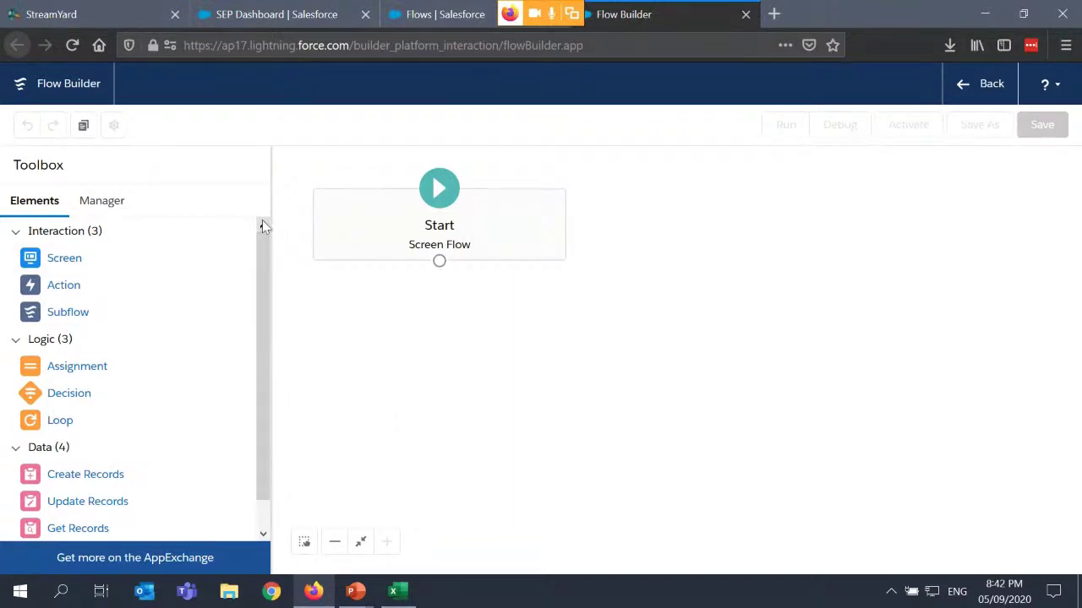
- Add a Screen element to the flow labelled Contact Info and turn off its header
{"action": "left_click_drag", "start_coordinate": [34, 262], "coordinate": [618, 207]}
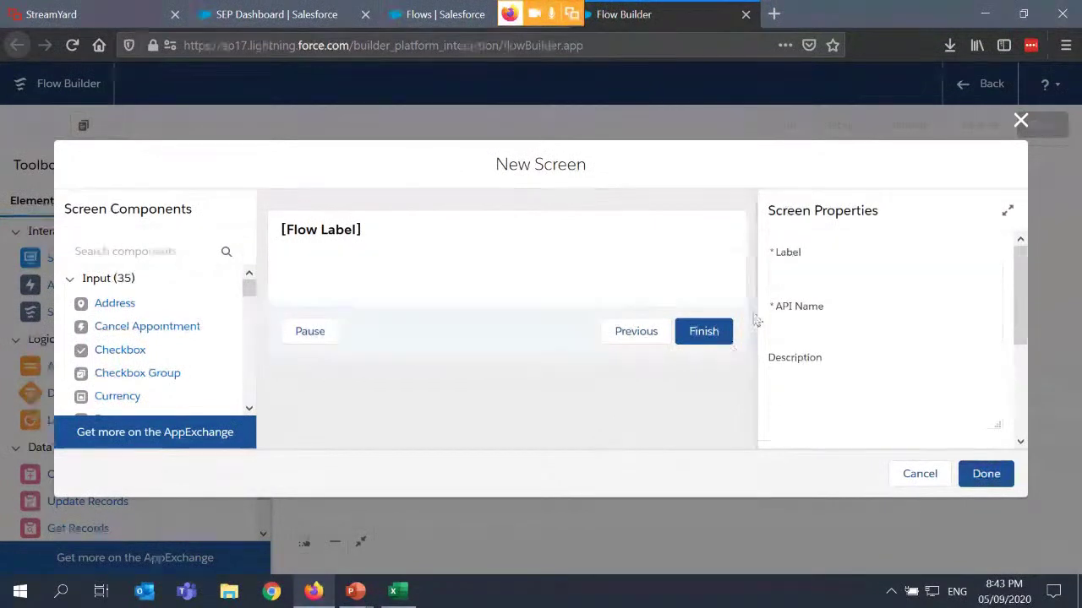
{"action": "left_click", "coordinate": [845, 280]}
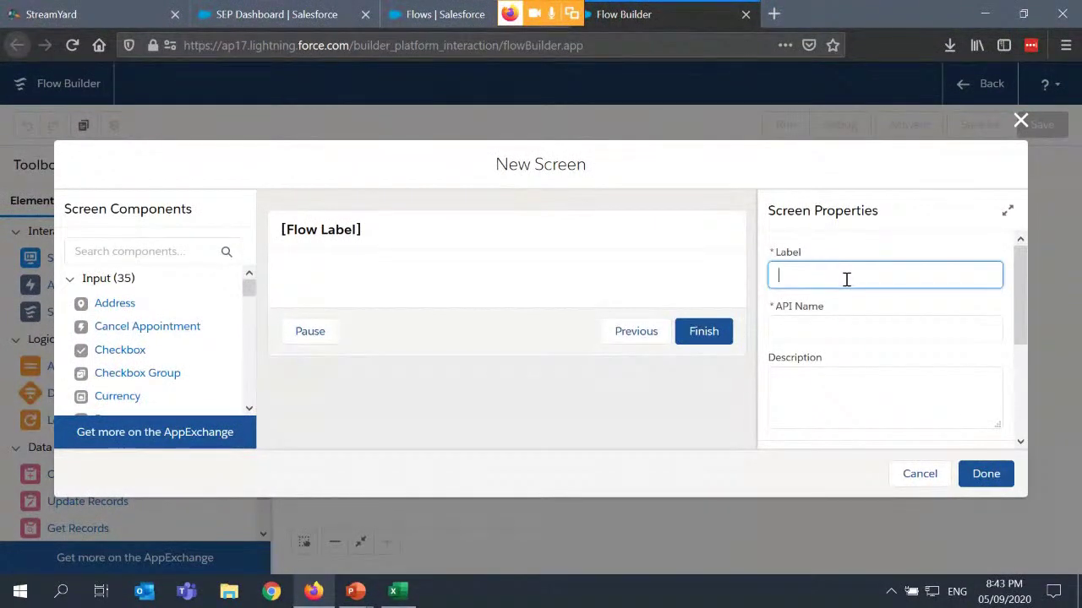
{"action": "type", "text": "Contact Info"}
{"action": "left_click", "coordinate": [948, 321]}
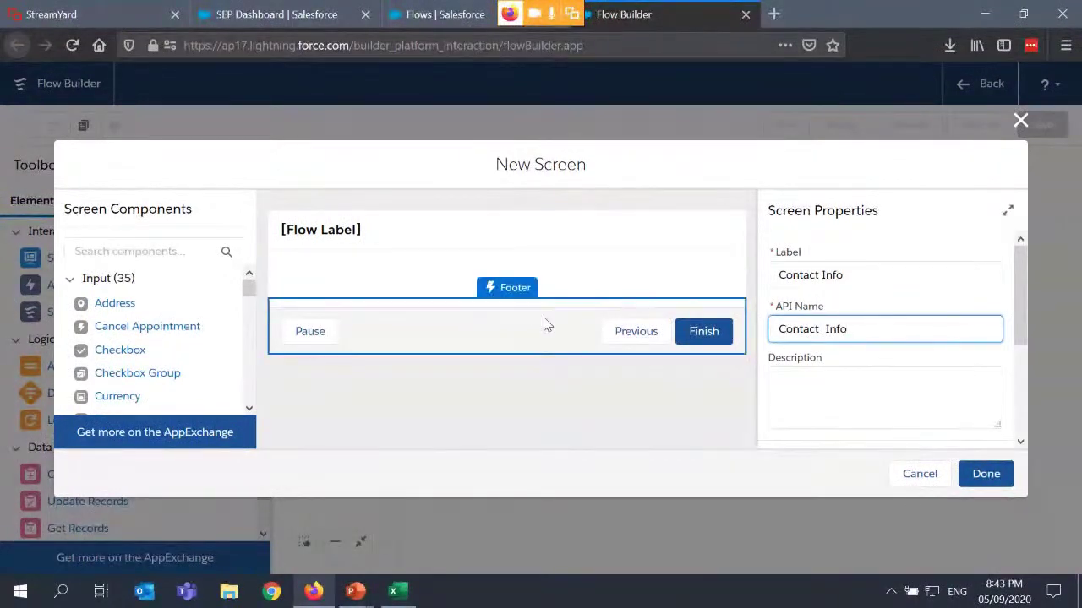
{"action": "scroll", "coordinate": [961, 343], "scroll_direction": "down", "scroll_amount": 3}
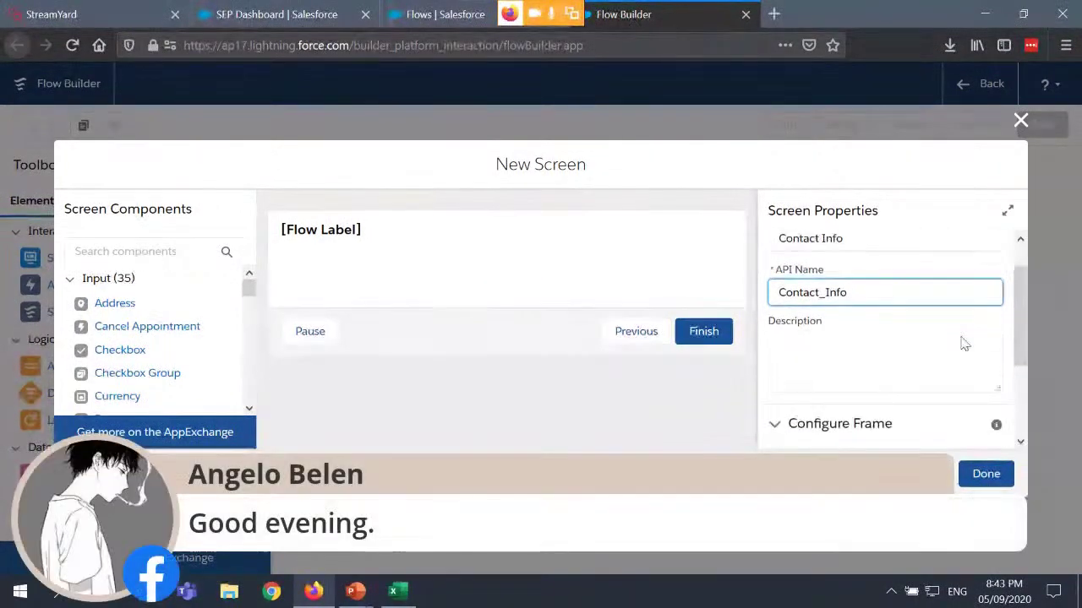
{"action": "left_click", "coordinate": [774, 332]}
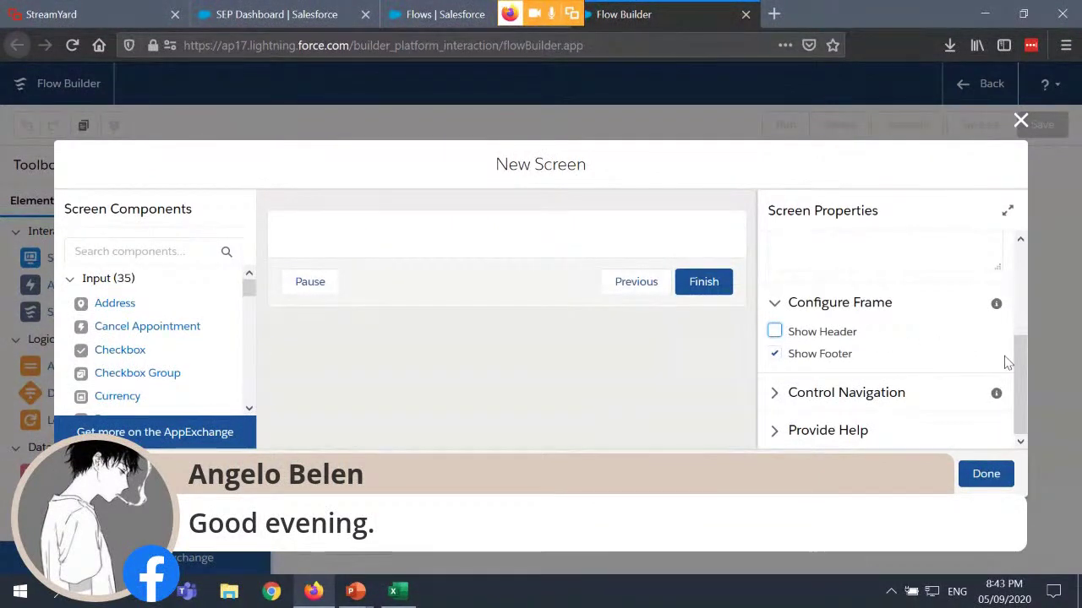
{"action": "left_click_drag", "start_coordinate": [1023, 408], "coordinate": [1041, 464]}
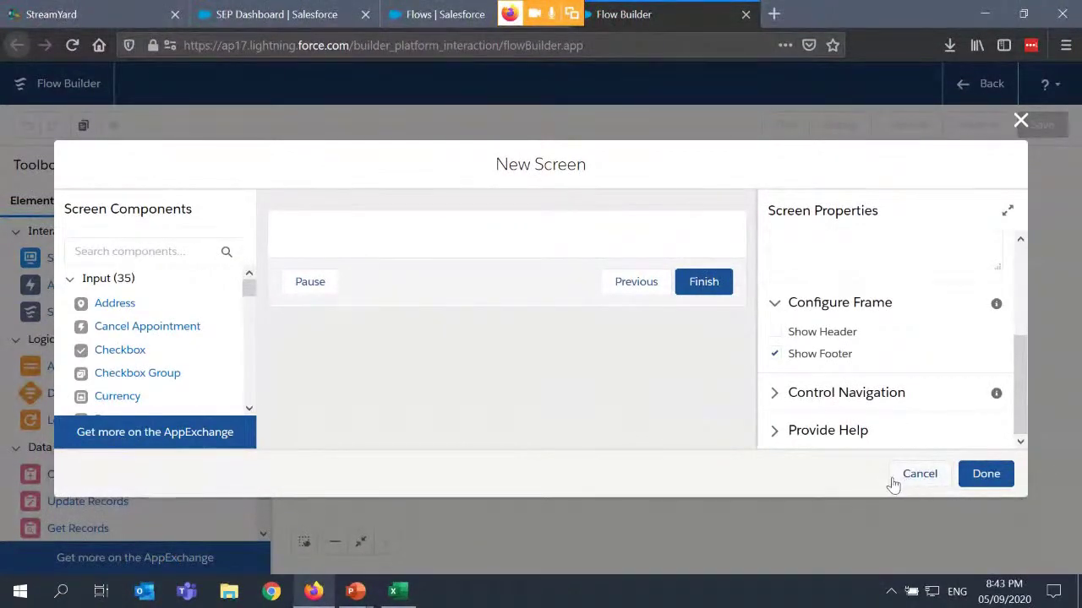
- Add a Name input component to the Contact Info screen with the API name contactName
{"action": "left_click", "coordinate": [186, 246]}
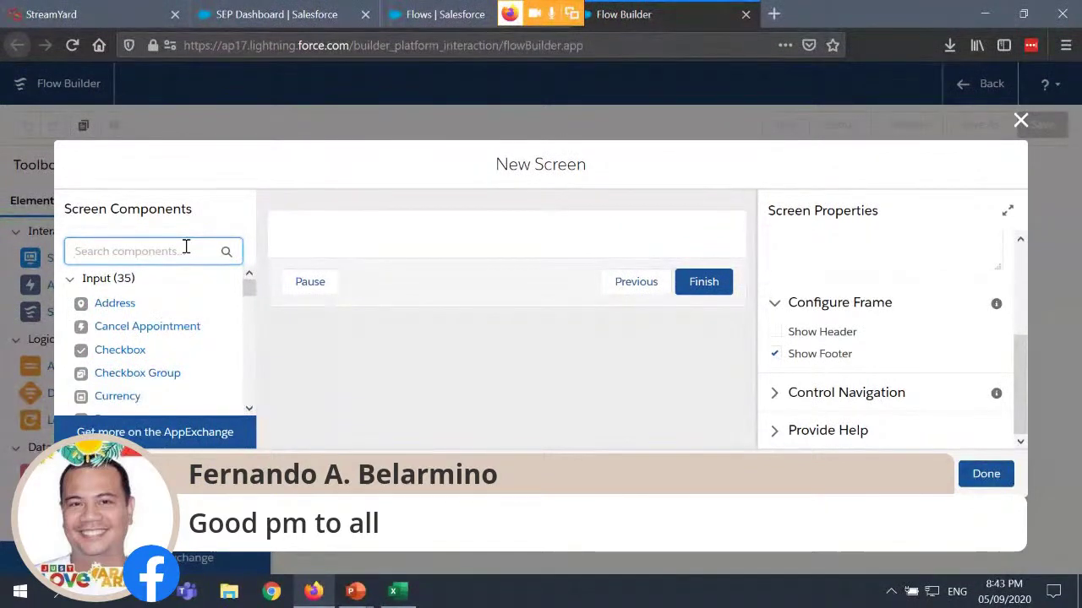
{"action": "type", "text": "Name"}
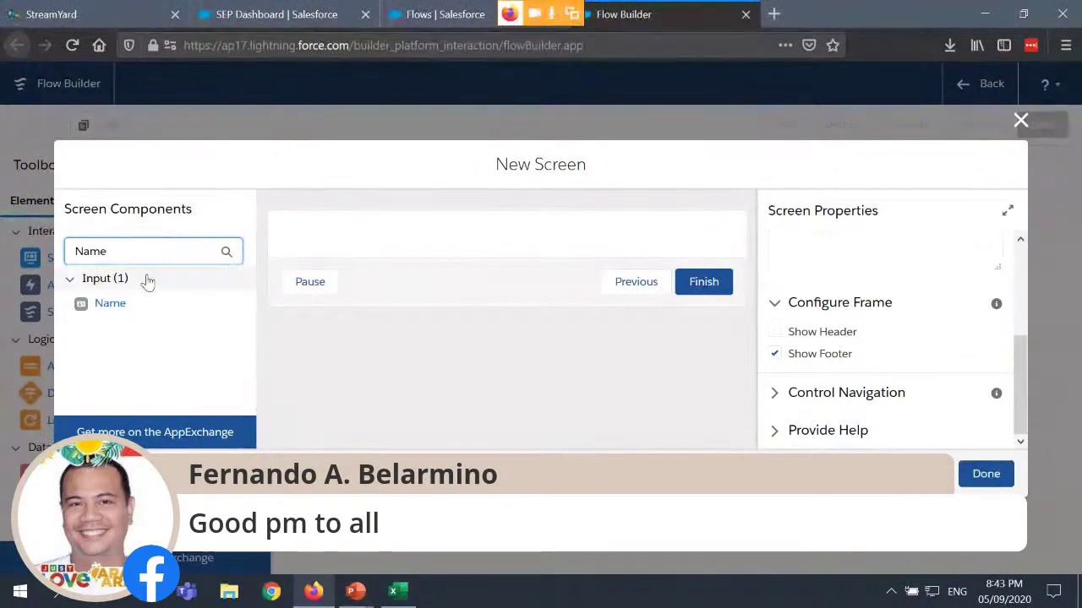
{"action": "left_click", "coordinate": [111, 306]}
{"action": "left_click_drag", "start_coordinate": [111, 306], "coordinate": [321, 234]}
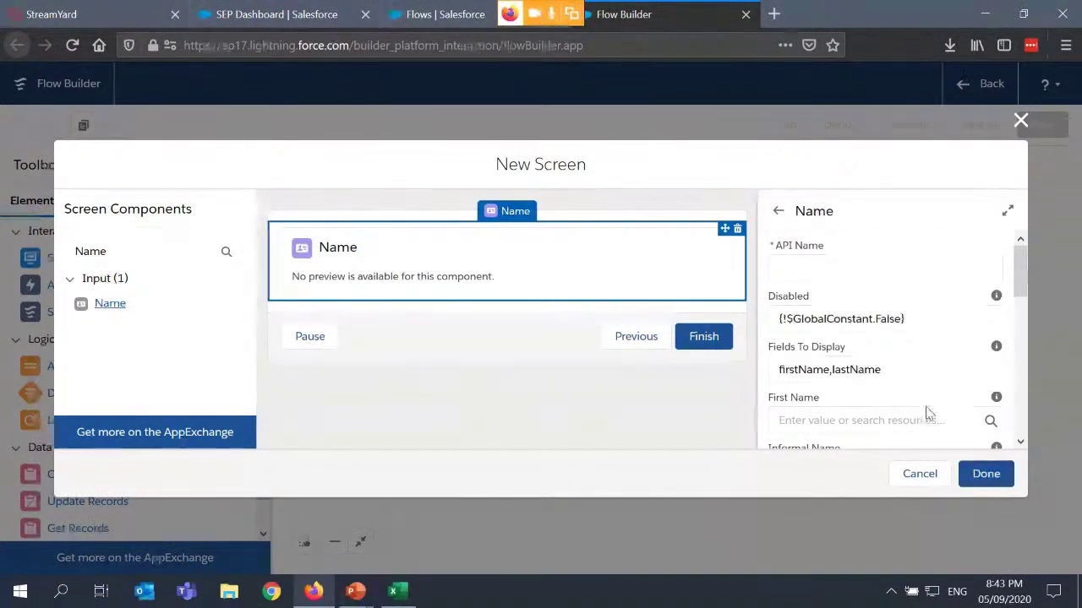
{"action": "left_click", "coordinate": [889, 268]}
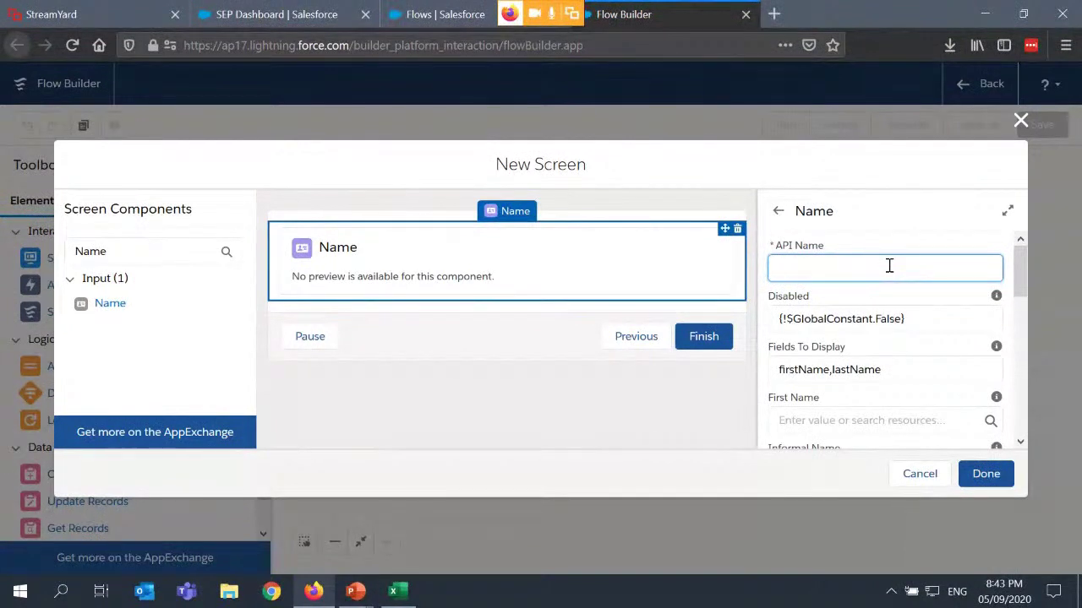
{"action": "type", "text": "contactName"}
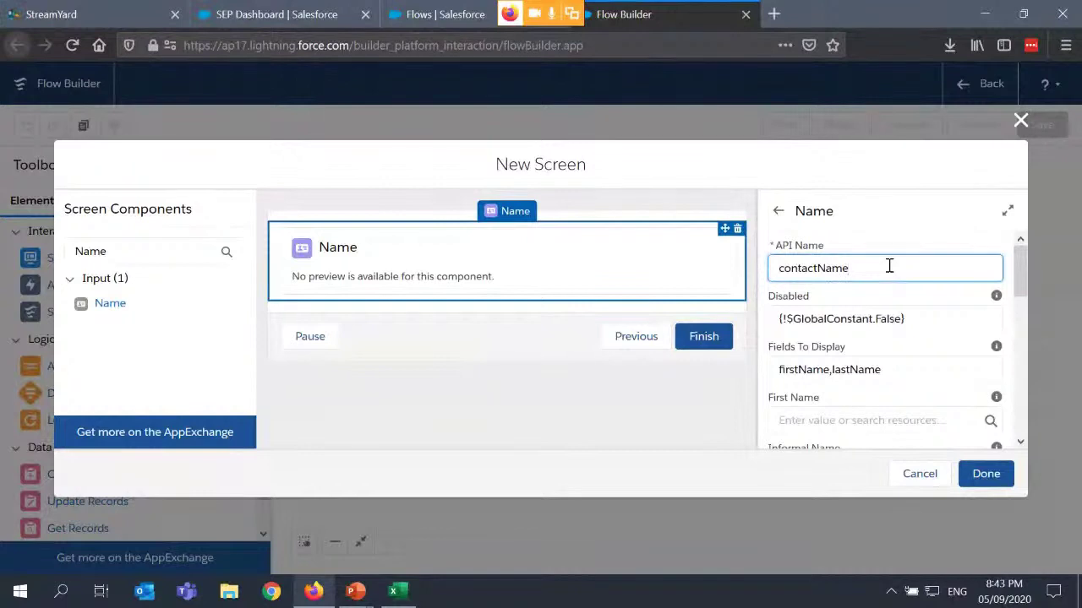
- Examine the Name component's display fields and First Name default value options, and finish the Contact Info screen
{"action": "key", "text": "Tab"}
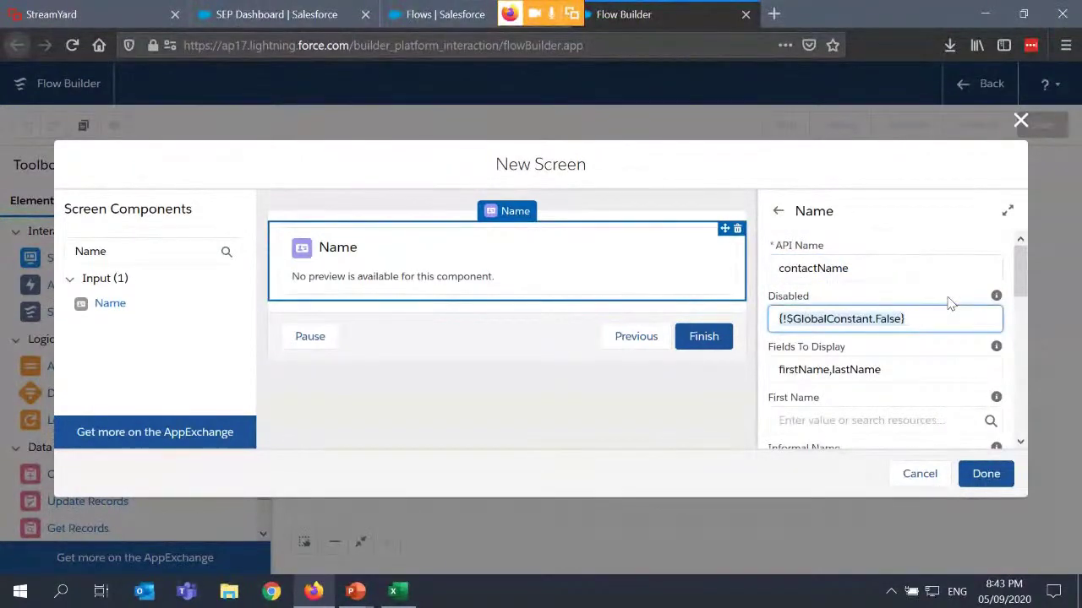
{"action": "scroll", "coordinate": [945, 287], "scroll_direction": "down", "scroll_amount": 2}
{"action": "left_click", "coordinate": [913, 279]}
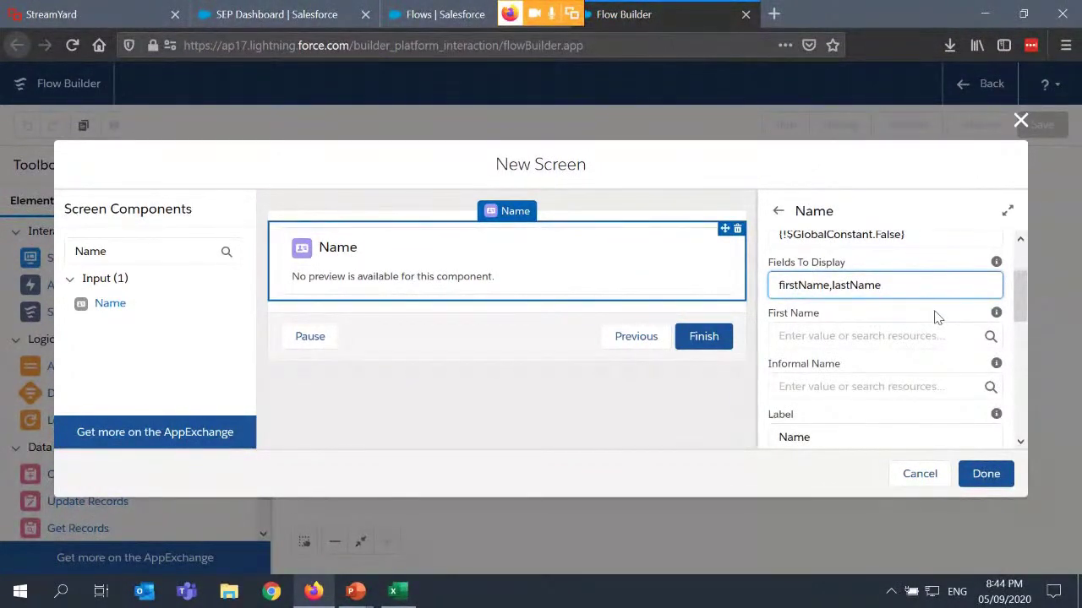
{"action": "scroll", "coordinate": [936, 317], "scroll_direction": "down", "scroll_amount": 2}
{"action": "scroll", "coordinate": [942, 341], "scroll_direction": "up", "scroll_amount": 2}
{"action": "mouse_move", "coordinate": [995, 314]}
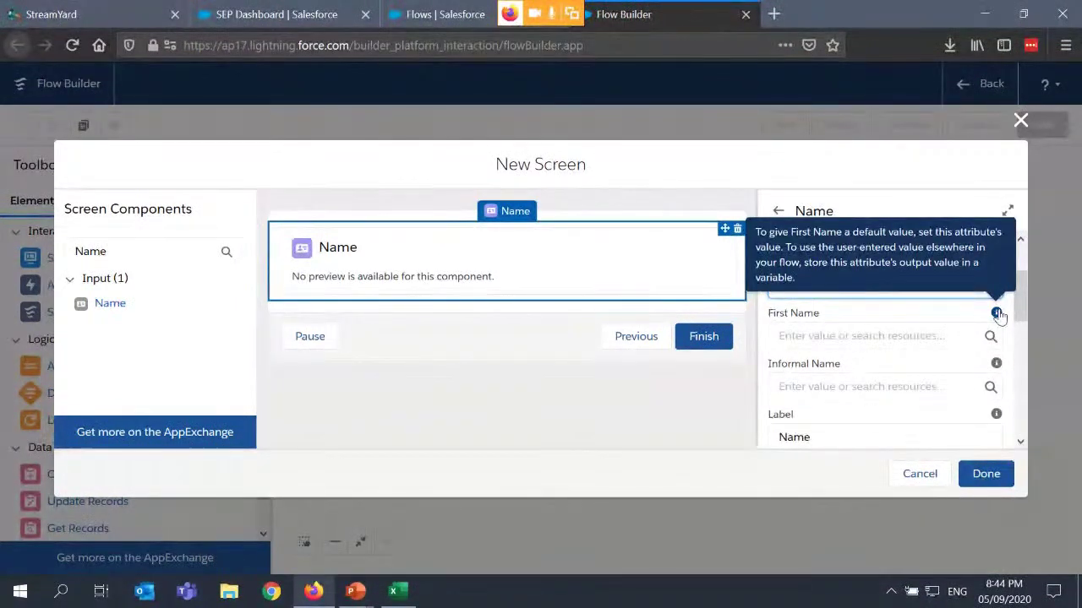
{"action": "left_click", "coordinate": [921, 336]}
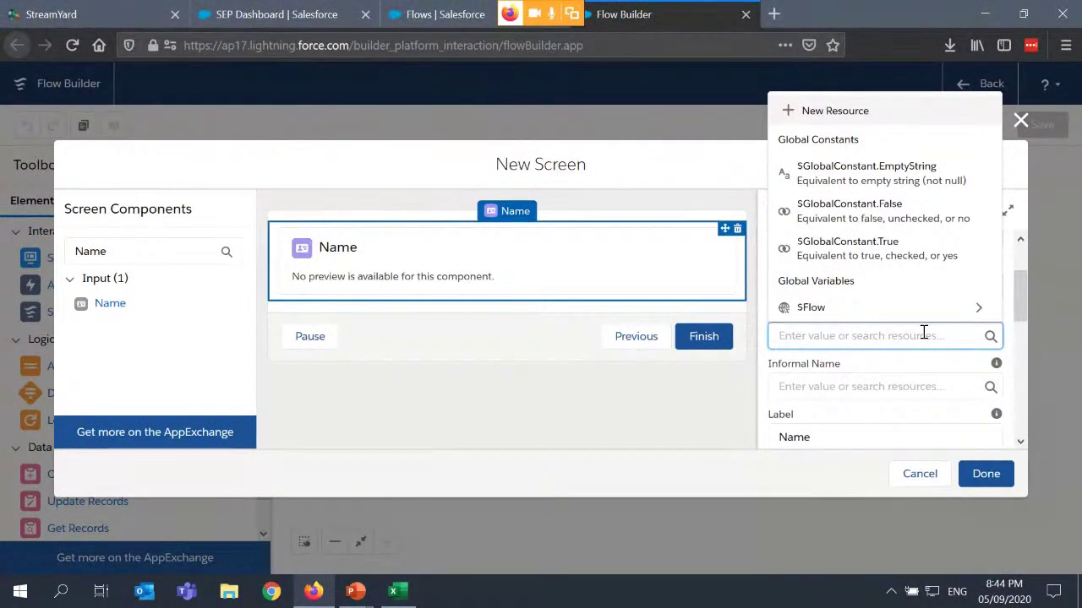
{"action": "left_click", "coordinate": [668, 421]}
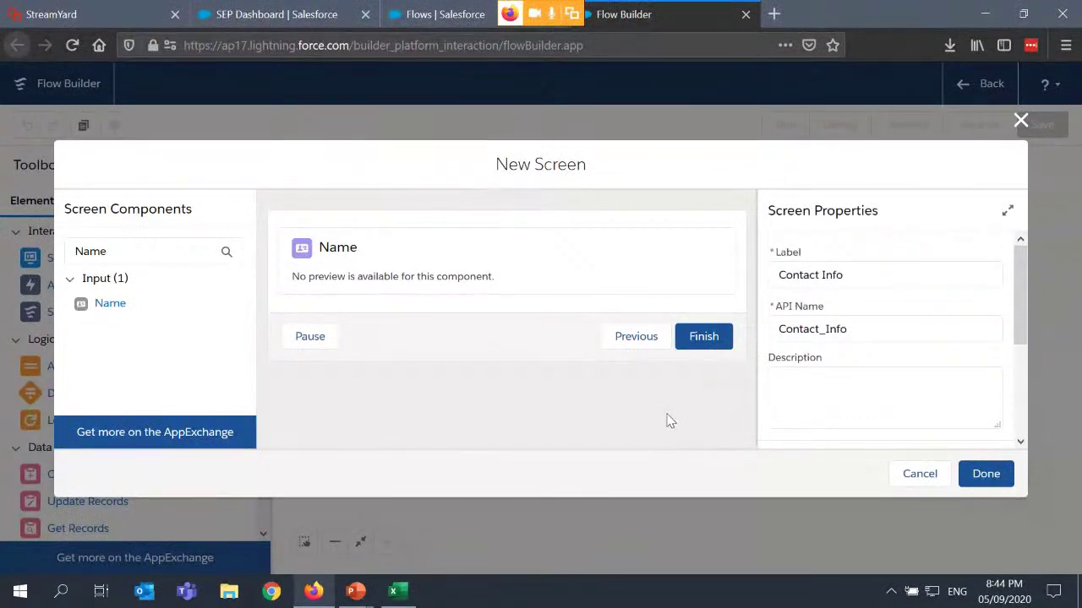
{"action": "left_click", "coordinate": [985, 474]}
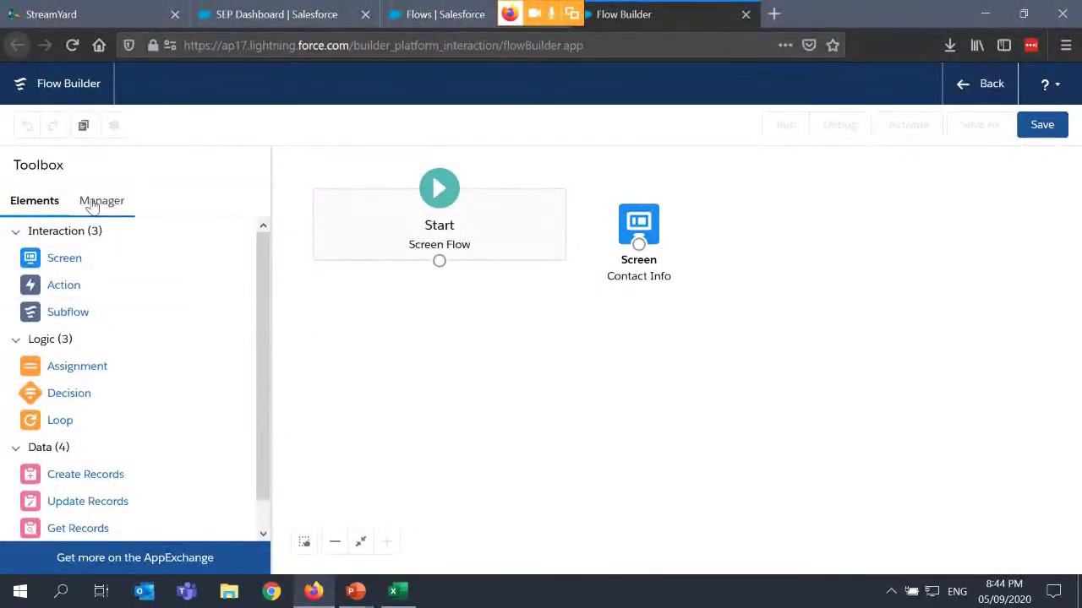
- Start a new flow resource of type Variable with the API name aContactRec
{"action": "left_click", "coordinate": [94, 201]}
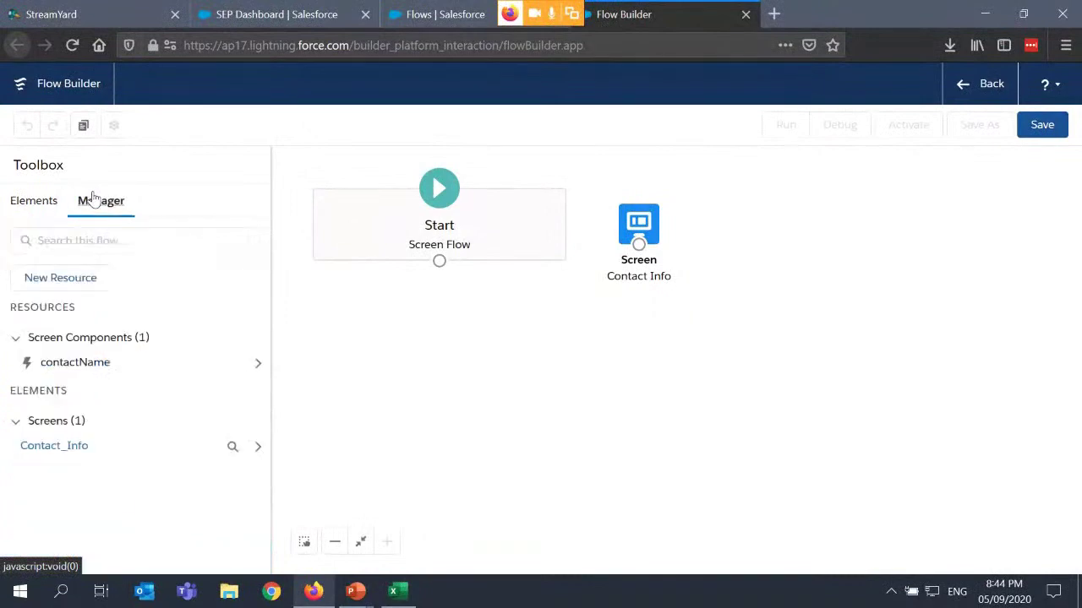
{"action": "left_click", "coordinate": [77, 278]}
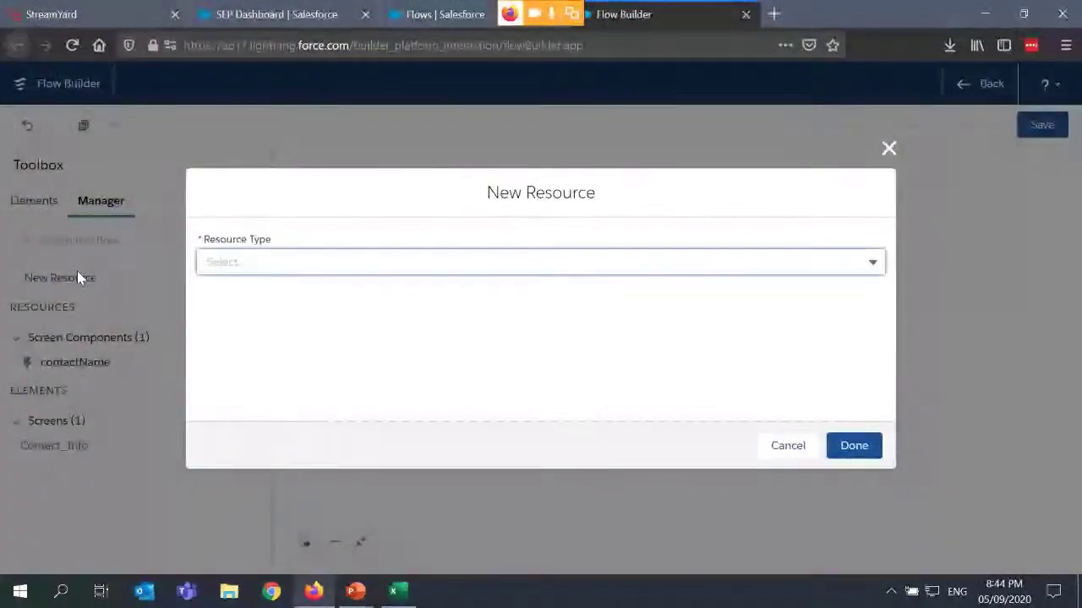
{"action": "left_click", "coordinate": [266, 262]}
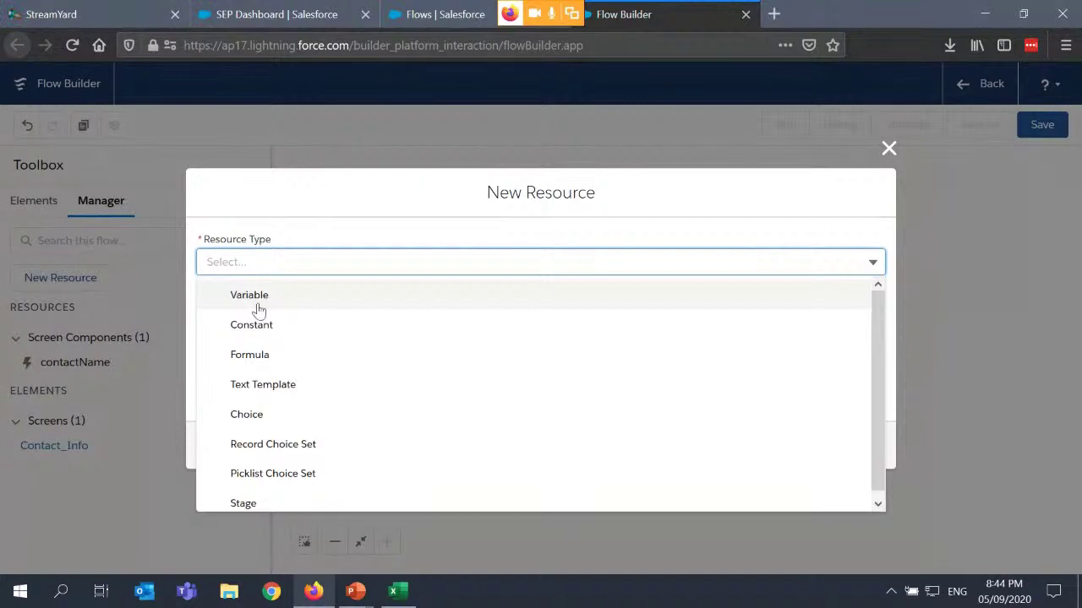
{"action": "left_click", "coordinate": [249, 296]}
{"action": "left_click", "coordinate": [267, 293]}
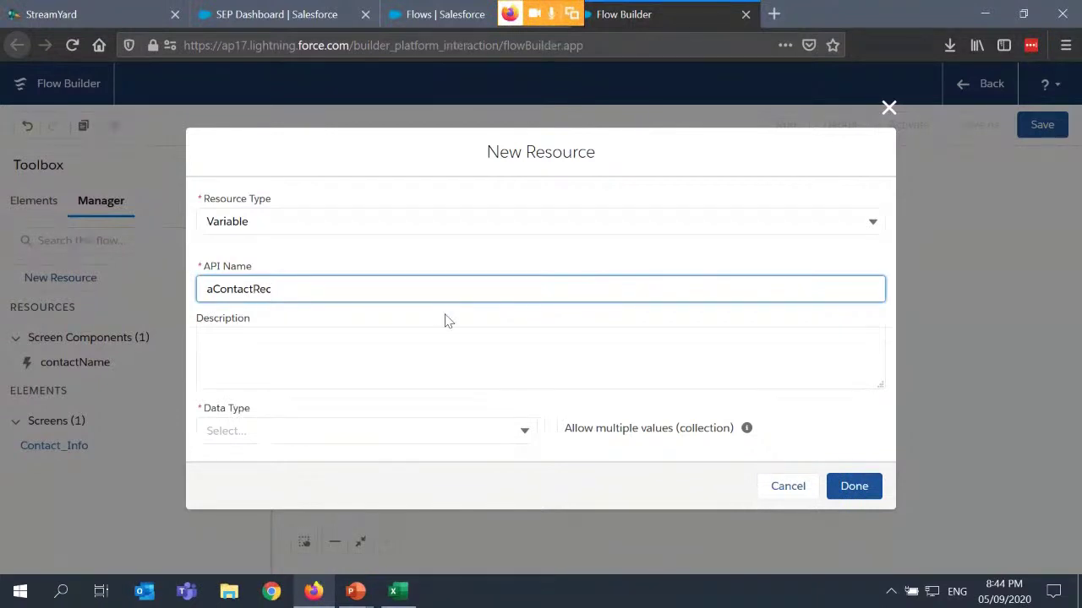
- Set the aContactRec variable's data type to Record and its object to Contact, and finish creating it
{"action": "left_click", "coordinate": [525, 433]}
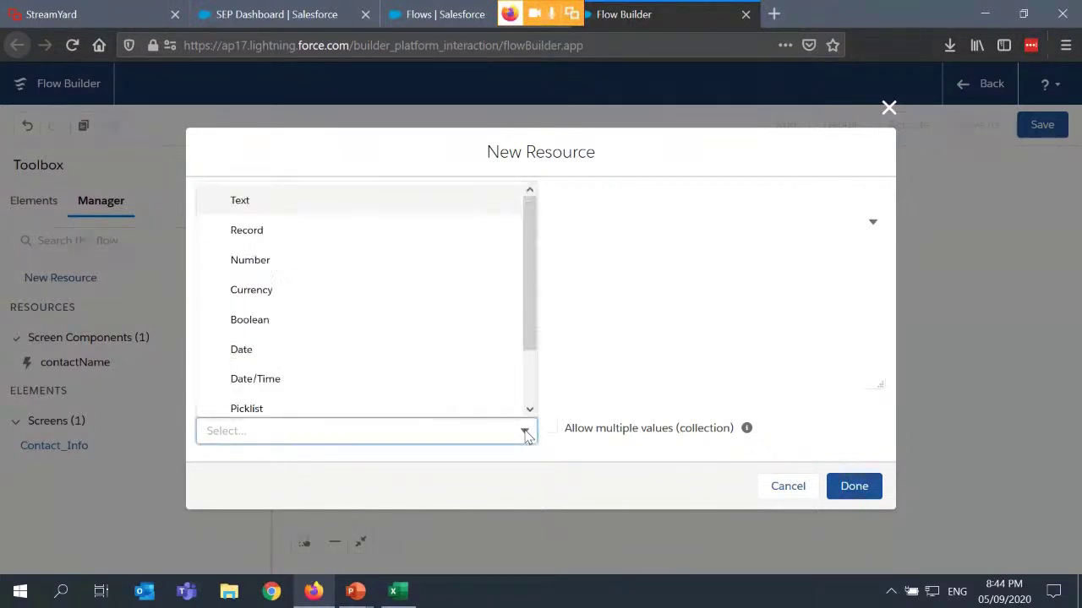
{"action": "left_click", "coordinate": [436, 244]}
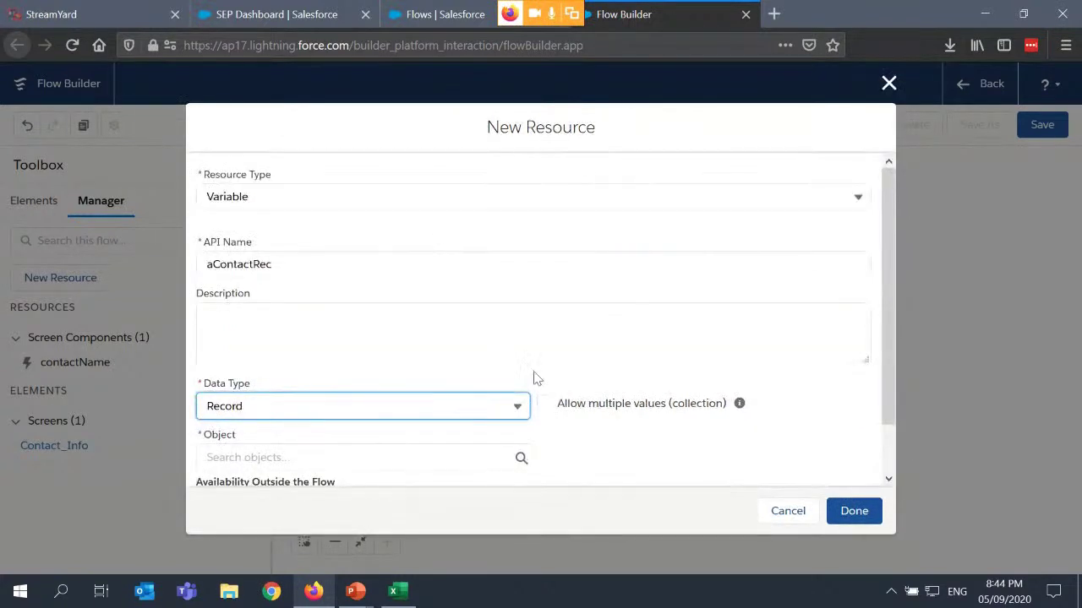
{"action": "scroll", "coordinate": [563, 381], "scroll_direction": "down", "scroll_amount": 1}
{"action": "left_click", "coordinate": [486, 404]}
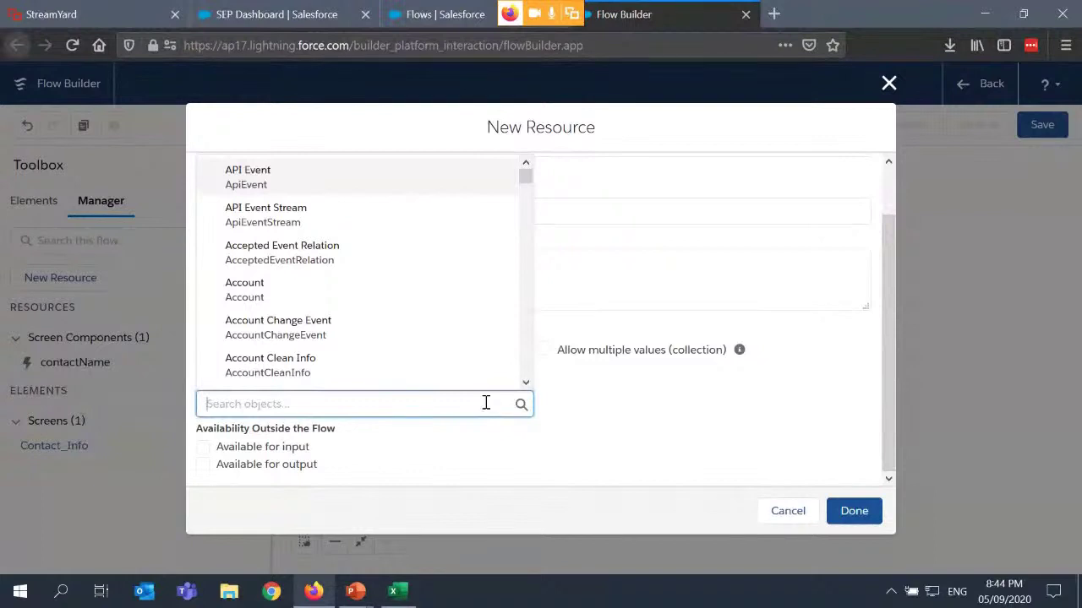
{"action": "type", "text": "Contact"}
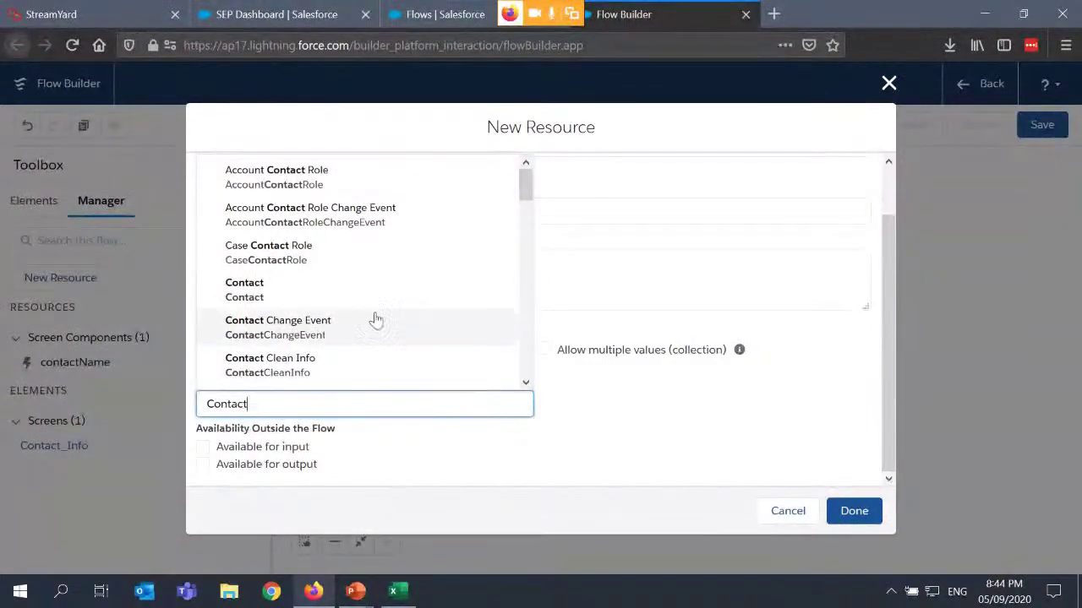
{"action": "left_click", "coordinate": [372, 290]}
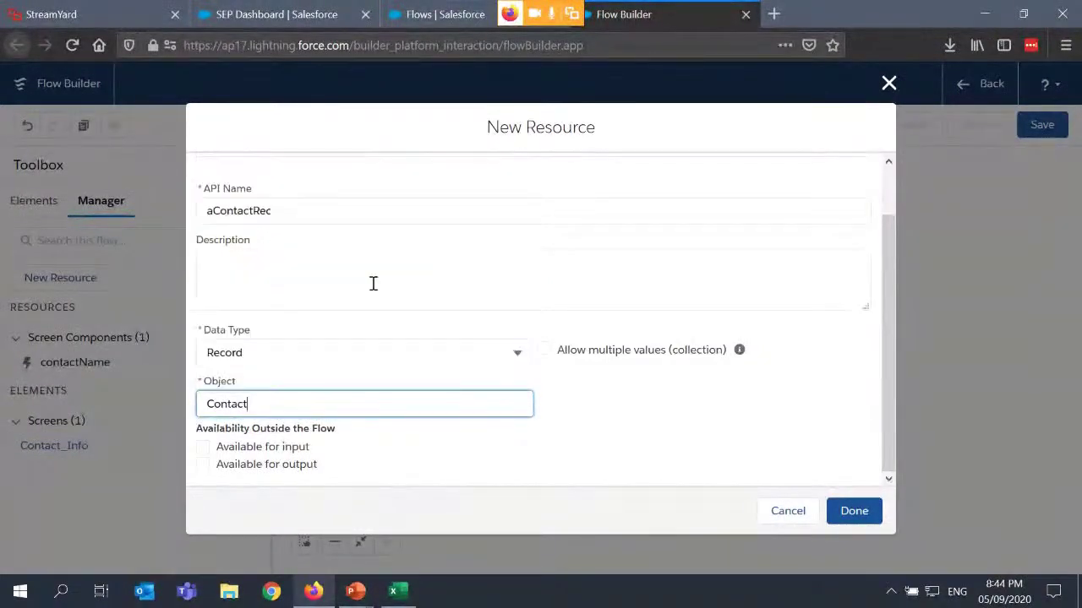
{"action": "left_click", "coordinate": [852, 514]}
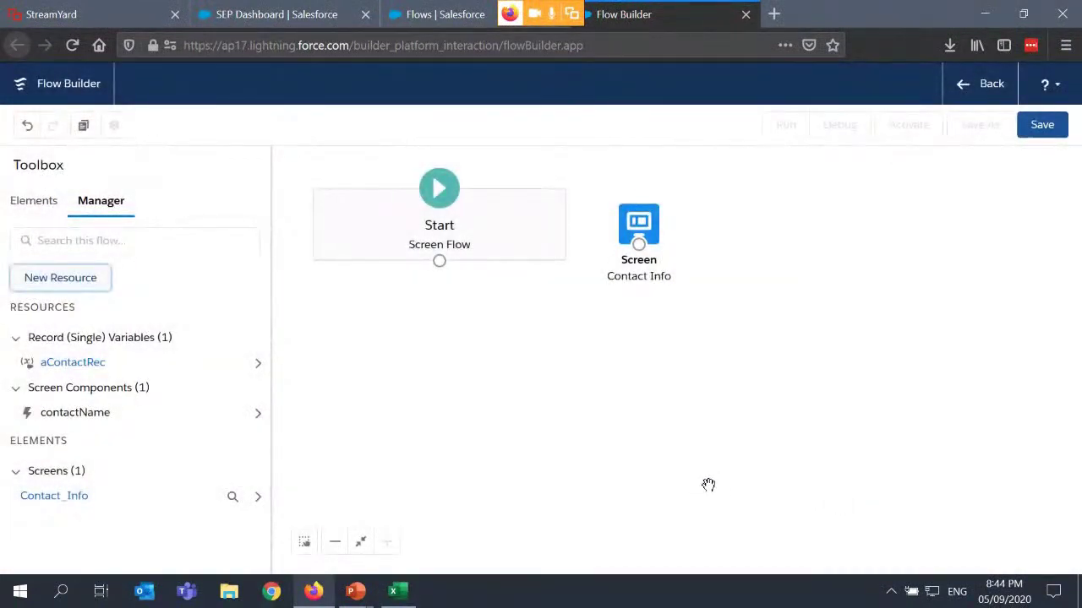
- Reopen the Contact Info screen and set the Name component's First Name to {!aContactRec.FirstName}
{"action": "double_click", "coordinate": [647, 226]}
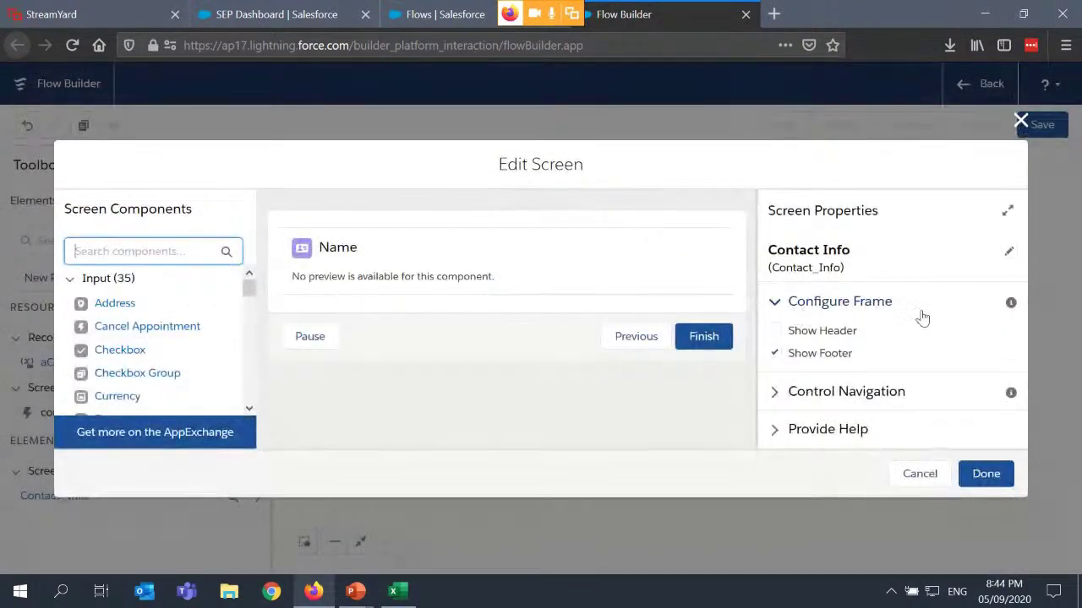
{"action": "left_click", "coordinate": [473, 250]}
{"action": "scroll", "coordinate": [858, 296], "scroll_direction": "down", "scroll_amount": 5}
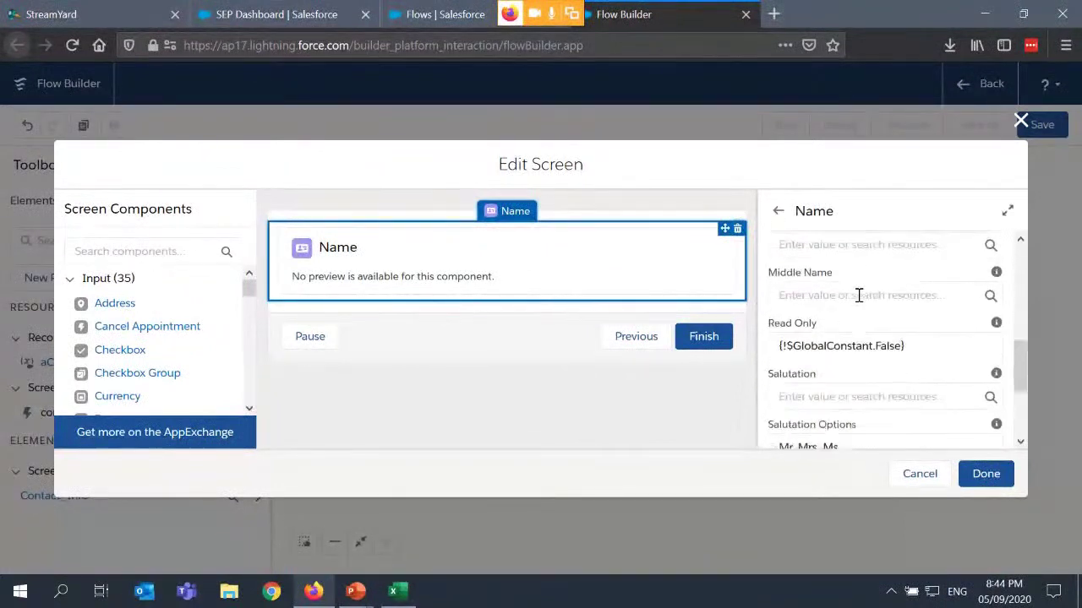
{"action": "scroll", "coordinate": [857, 299], "scroll_direction": "up", "scroll_amount": 1}
{"action": "scroll", "coordinate": [909, 312], "scroll_direction": "up", "scroll_amount": 3}
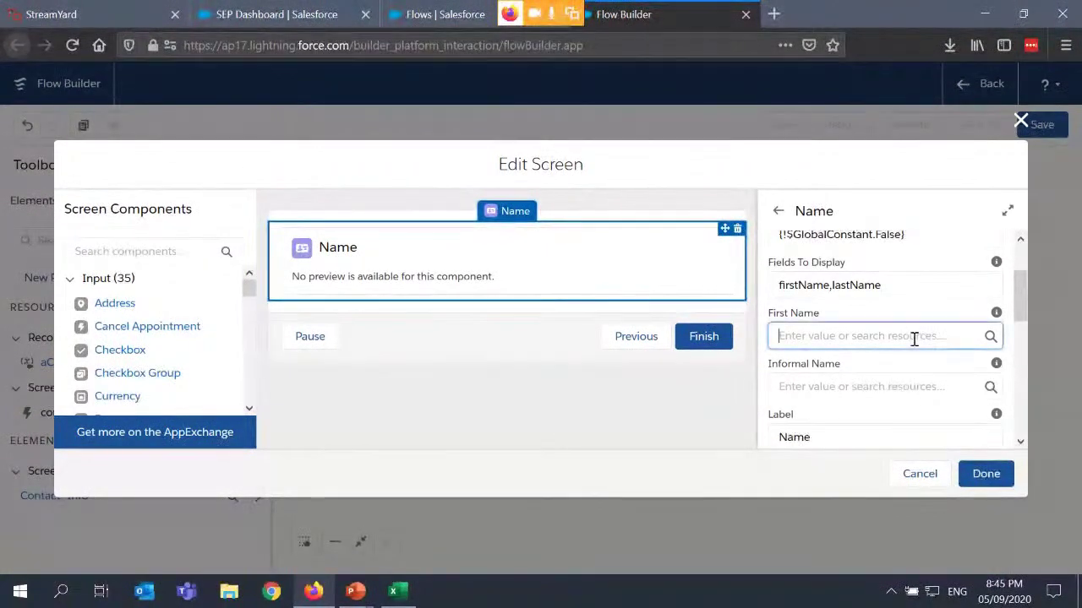
{"action": "left_click", "coordinate": [914, 335]}
{"action": "left_click", "coordinate": [920, 309]}
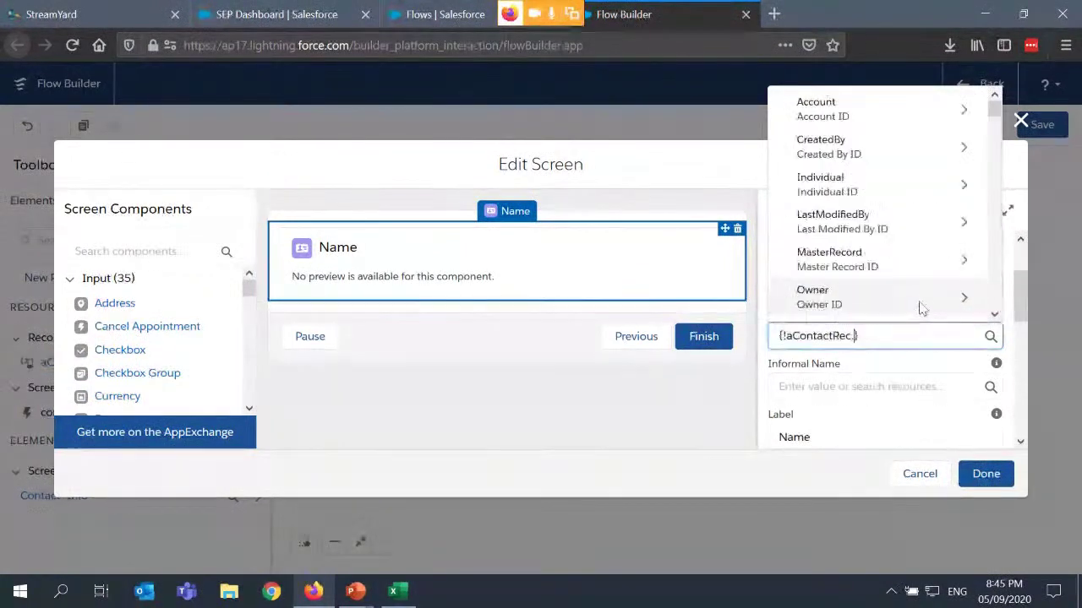
{"action": "scroll", "coordinate": [921, 309], "scroll_direction": "down", "scroll_amount": 5}
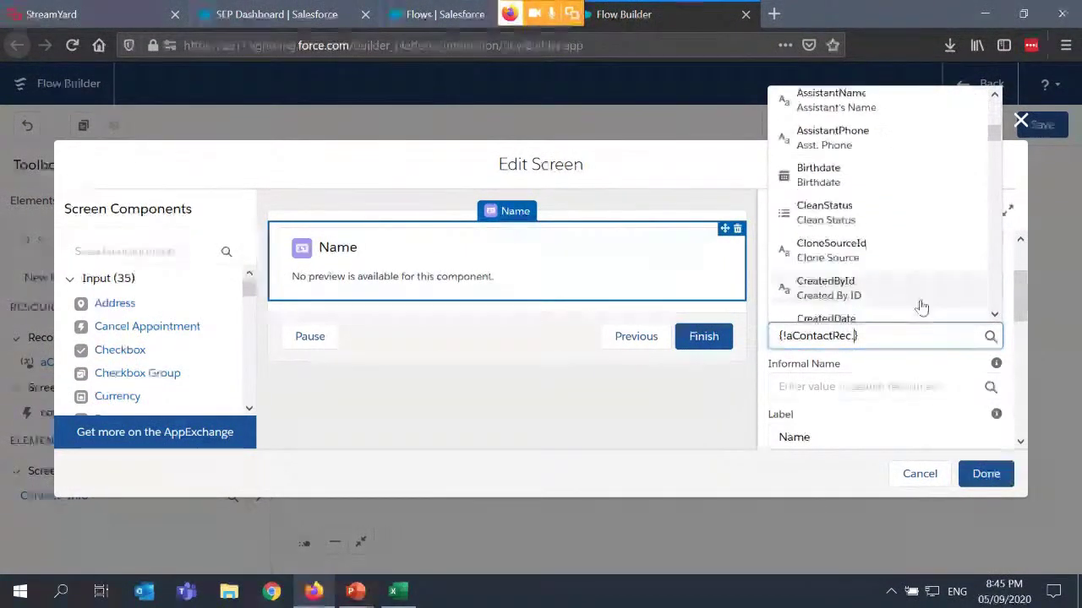
{"action": "scroll", "coordinate": [919, 304], "scroll_direction": "down", "scroll_amount": 4}
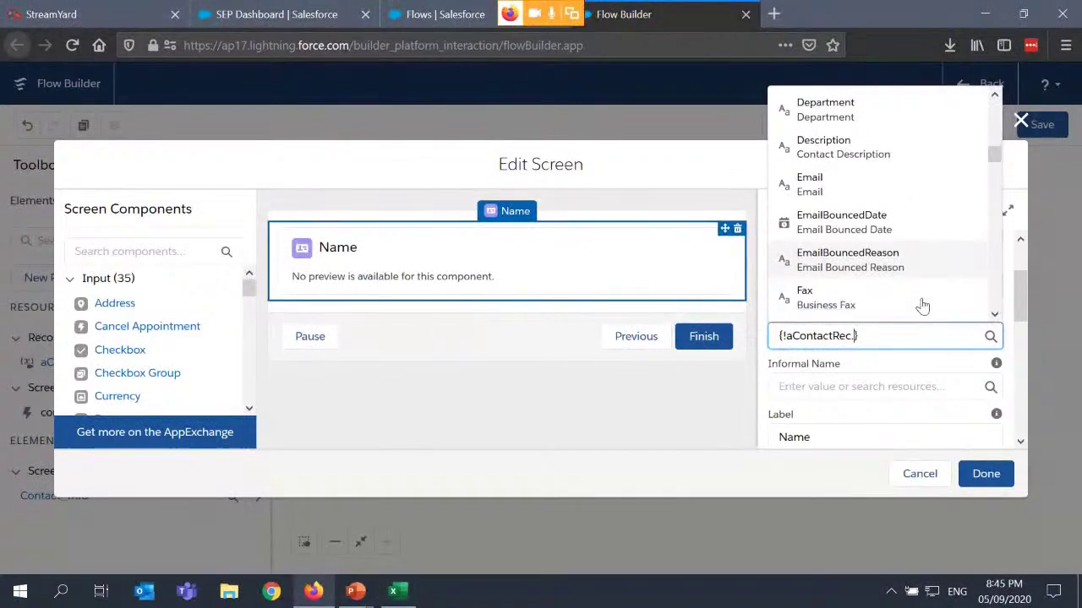
{"action": "left_click", "coordinate": [916, 204]}
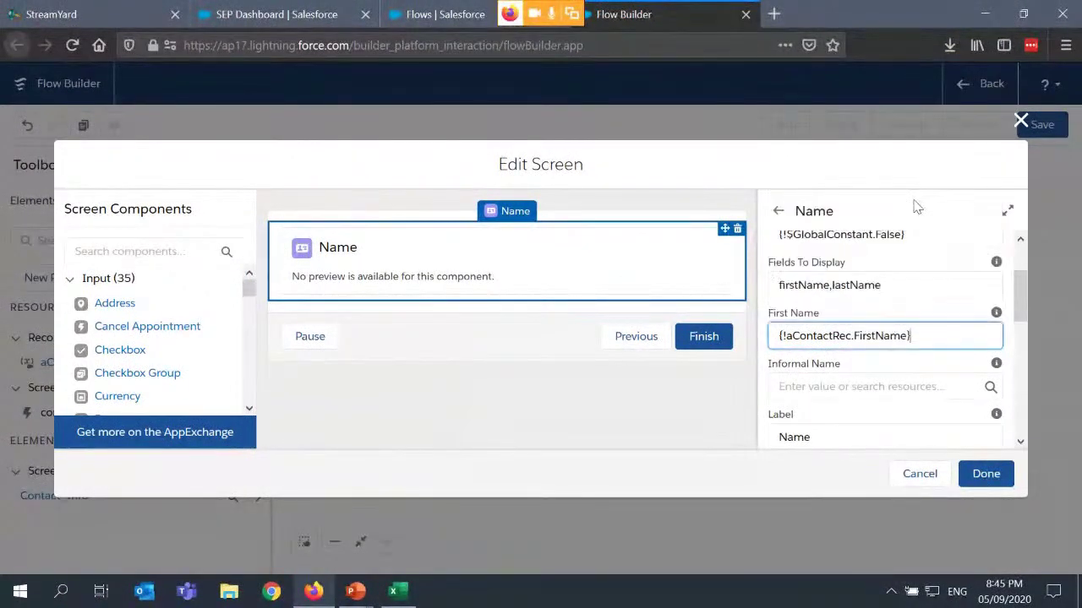
- Set the Name component's Last Name to {!aContactRec.LastName}
{"action": "scroll", "coordinate": [928, 372], "scroll_direction": "down", "scroll_amount": 2}
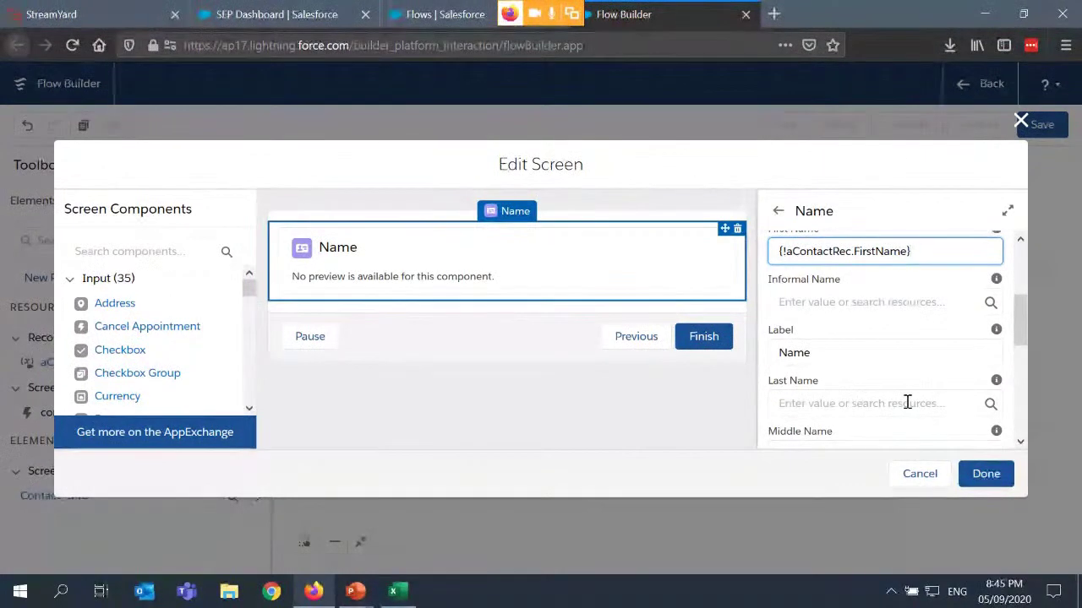
{"action": "left_click", "coordinate": [908, 402]}
{"action": "left_click", "coordinate": [907, 372]}
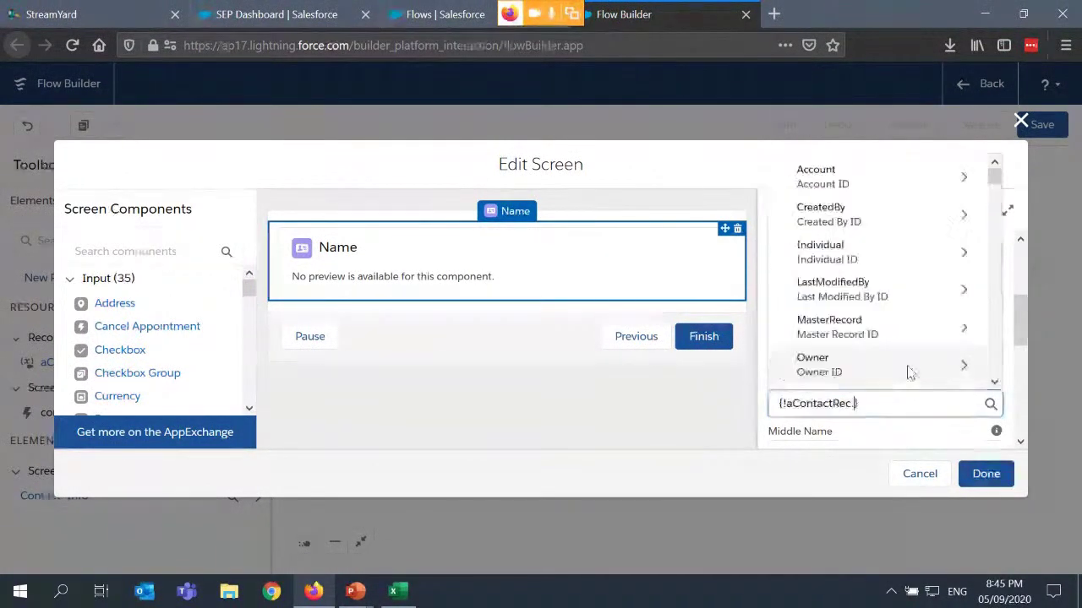
{"action": "scroll", "coordinate": [894, 269], "scroll_direction": "down", "scroll_amount": 2}
{"action": "scroll", "coordinate": [894, 270], "scroll_direction": "down", "scroll_amount": 8}
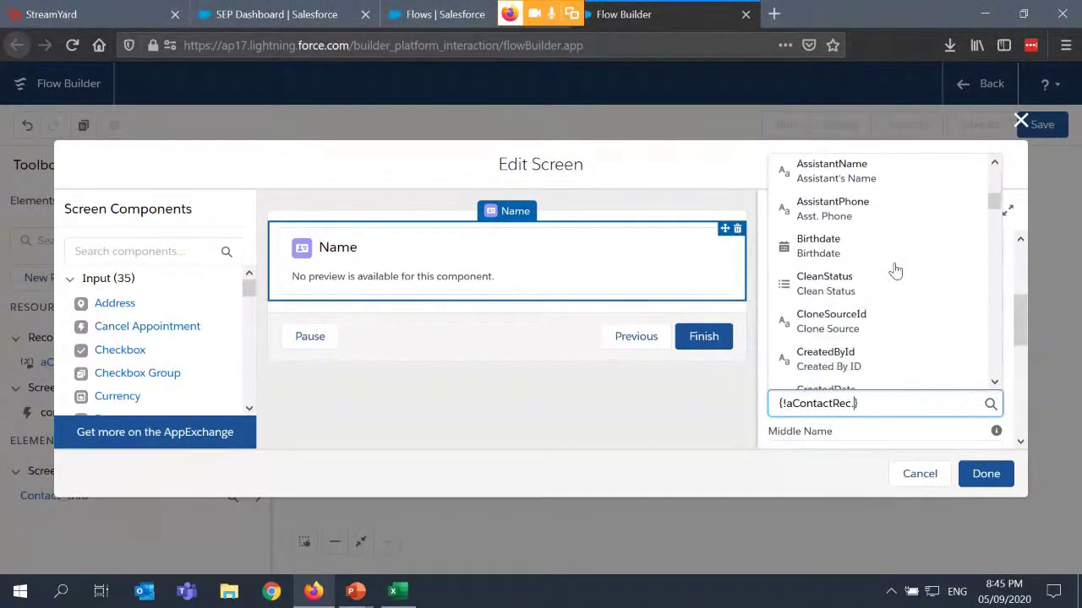
{"action": "scroll", "coordinate": [895, 270], "scroll_direction": "down", "scroll_amount": 5}
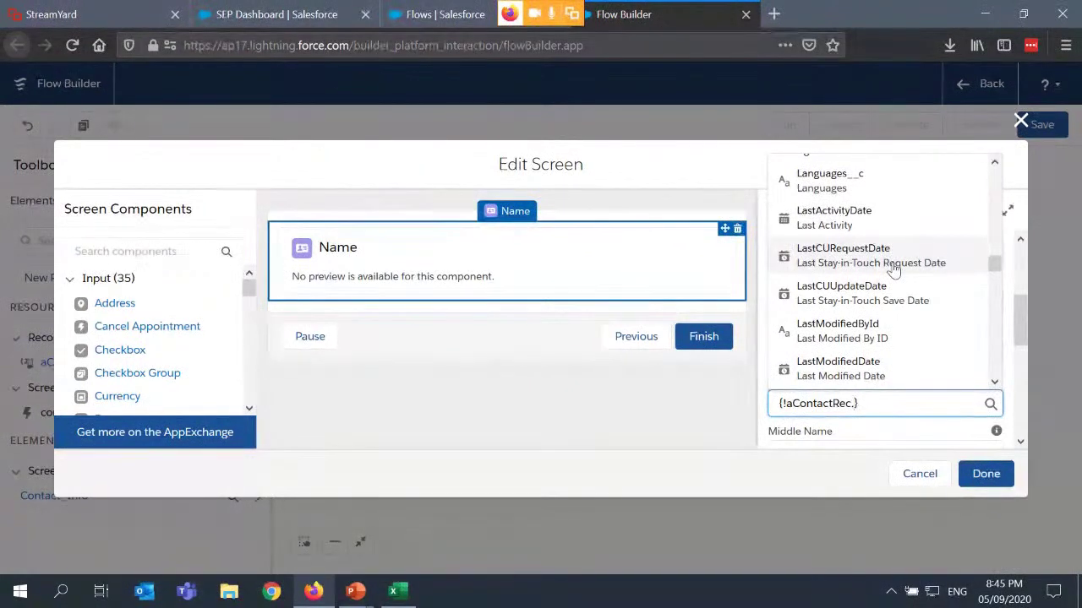
{"action": "scroll", "coordinate": [887, 270], "scroll_direction": "down", "scroll_amount": 2}
{"action": "left_click", "coordinate": [873, 339]}
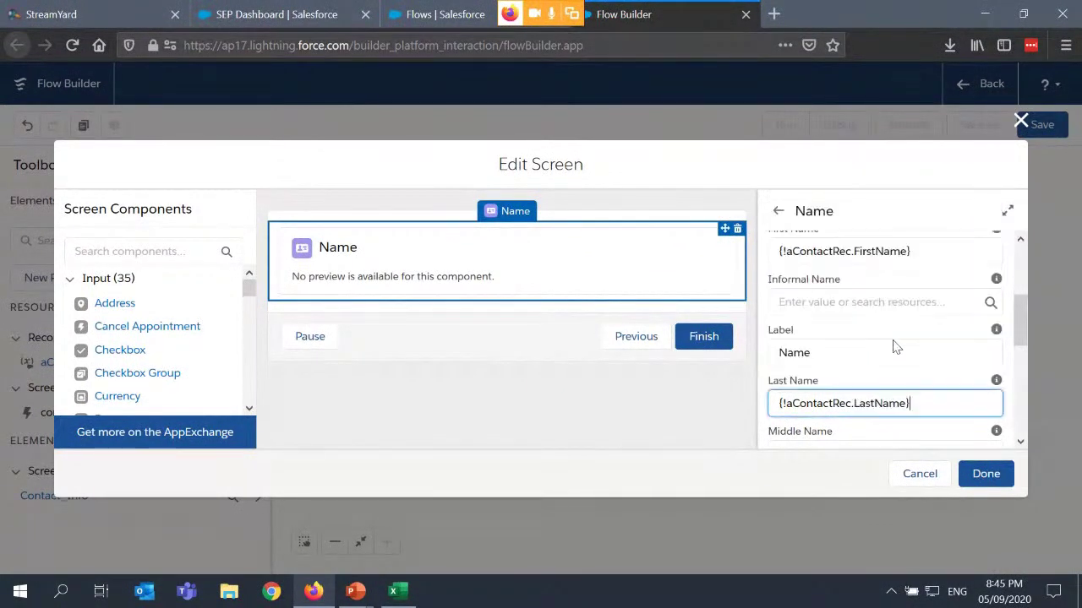
- Turn on manual variable assignment for the Name component and bring its First Name output field into view
{"action": "scroll", "coordinate": [924, 339], "scroll_direction": "down", "scroll_amount": 2}
{"action": "scroll", "coordinate": [924, 339], "scroll_direction": "down", "scroll_amount": 1}
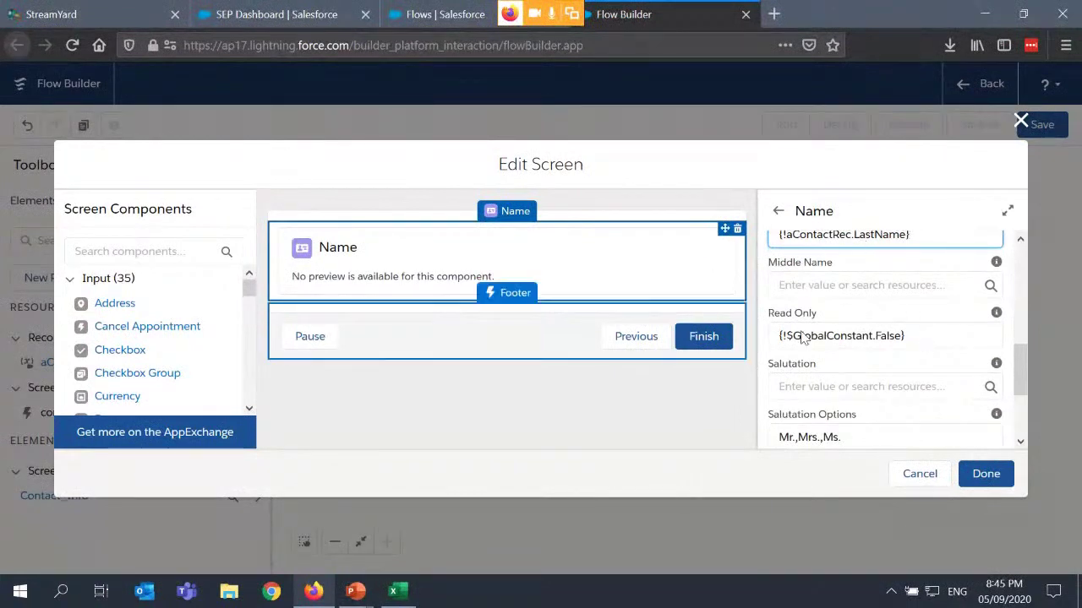
{"action": "scroll", "coordinate": [916, 286], "scroll_direction": "down", "scroll_amount": 3}
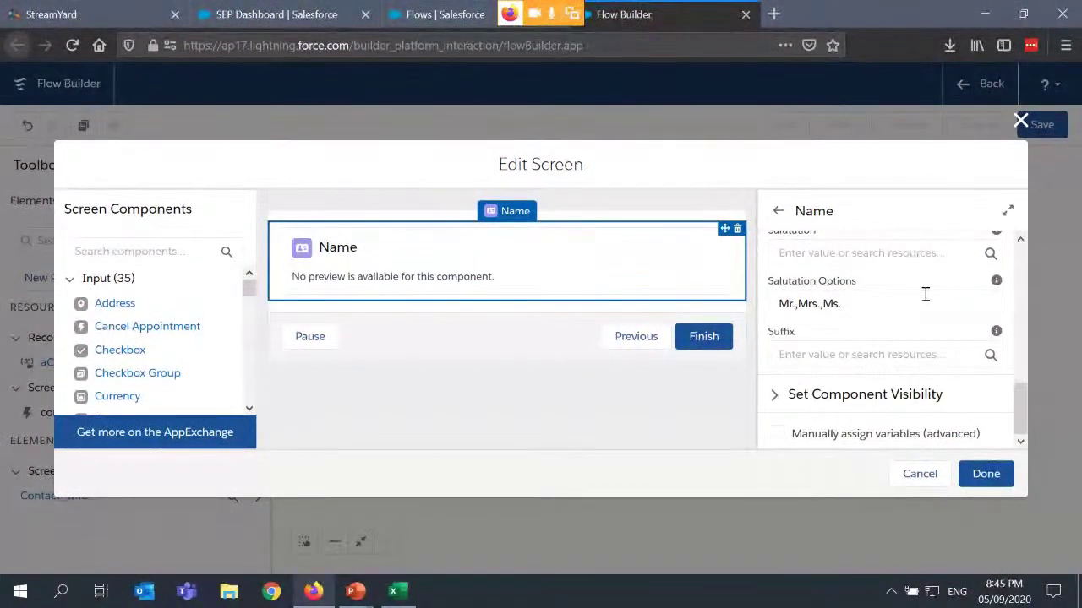
{"action": "scroll", "coordinate": [924, 291], "scroll_direction": "up", "scroll_amount": 2}
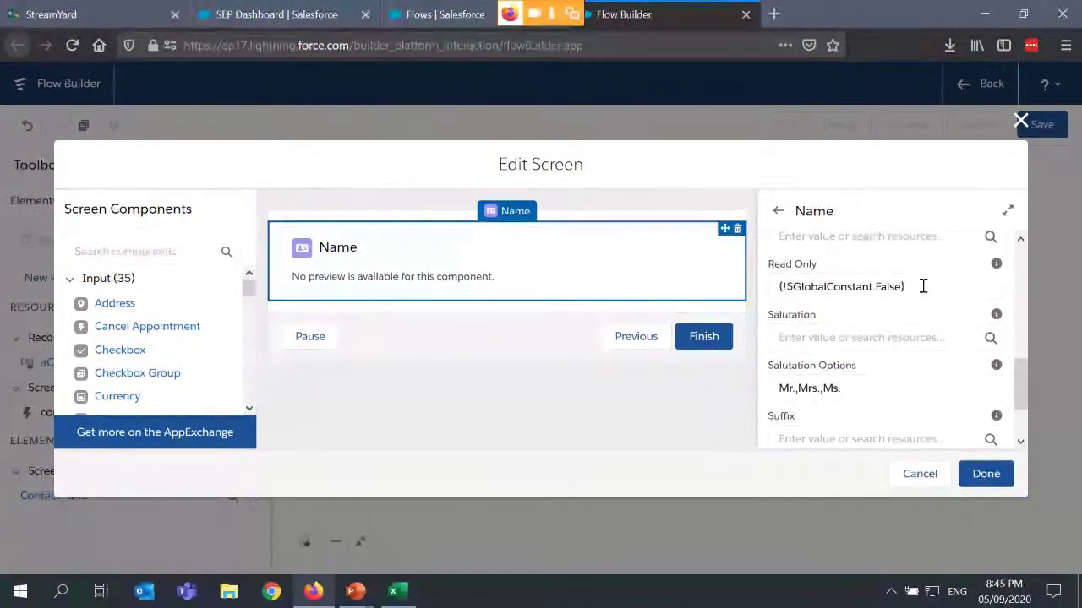
{"action": "scroll", "coordinate": [921, 288], "scroll_direction": "down", "scroll_amount": 2}
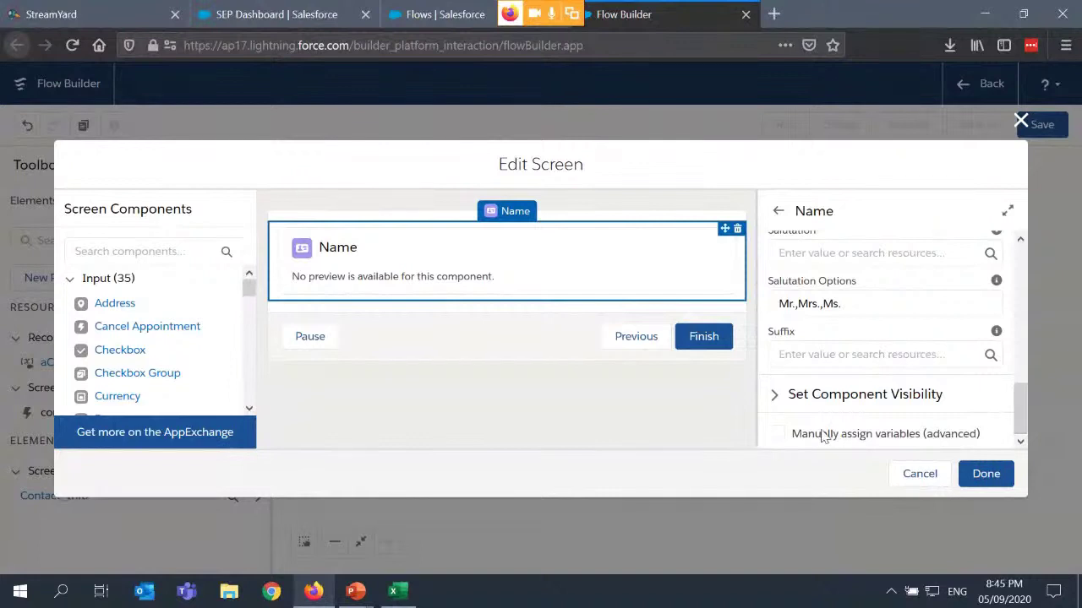
{"action": "left_click", "coordinate": [778, 434]}
{"action": "scroll", "coordinate": [930, 372], "scroll_direction": "down", "scroll_amount": 2}
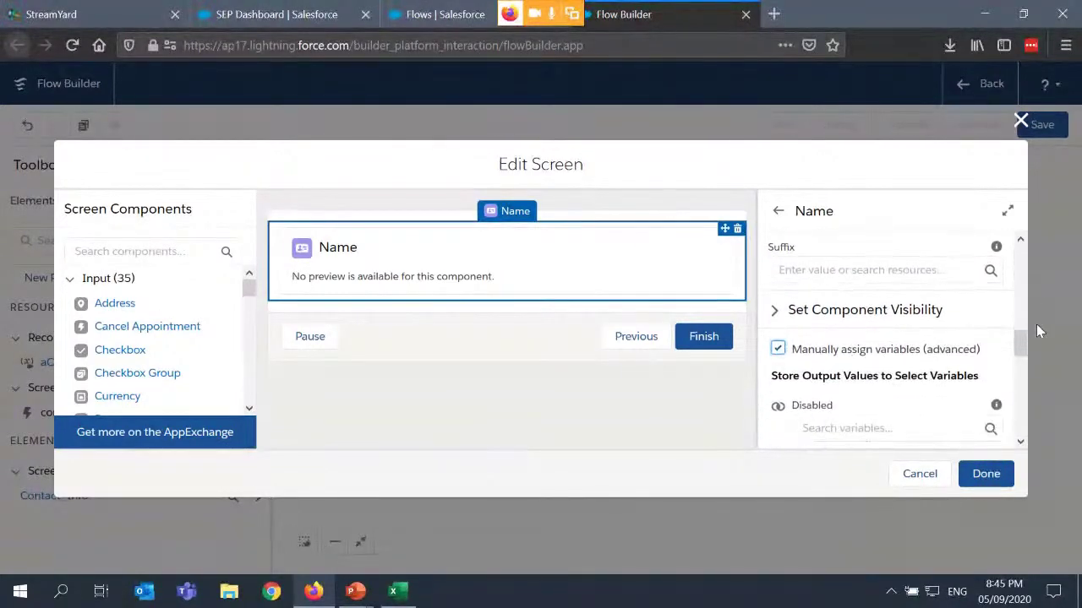
{"action": "left_click_drag", "start_coordinate": [1021, 341], "coordinate": [1023, 360]}
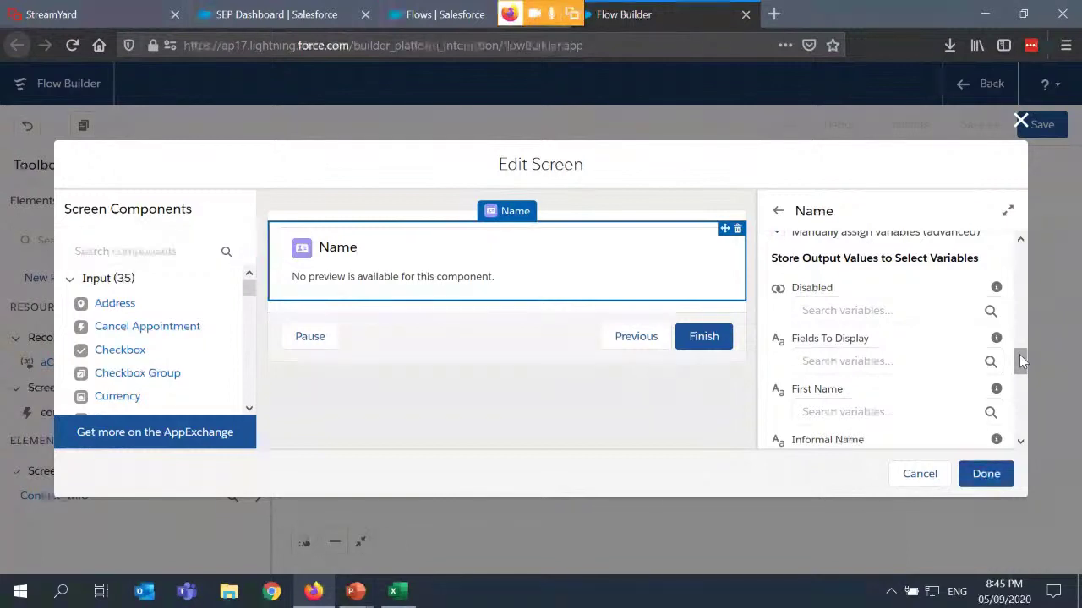
{"action": "left_click_drag", "start_coordinate": [1020, 361], "coordinate": [1021, 366]}
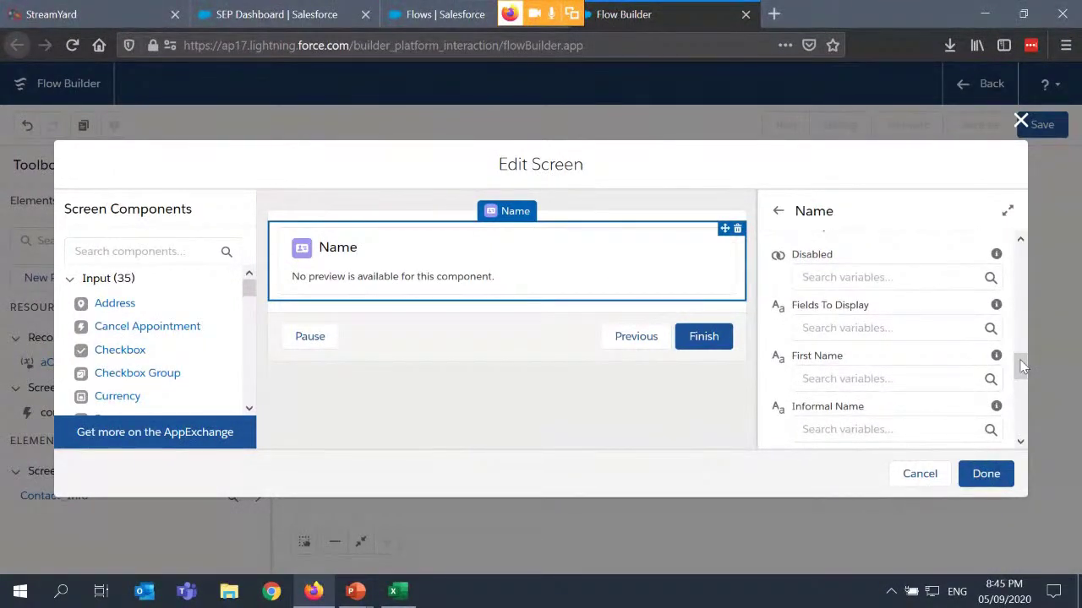
- Store the Name component's First Name output in {!aContactRec.FirstName}
{"action": "left_click", "coordinate": [927, 379]}
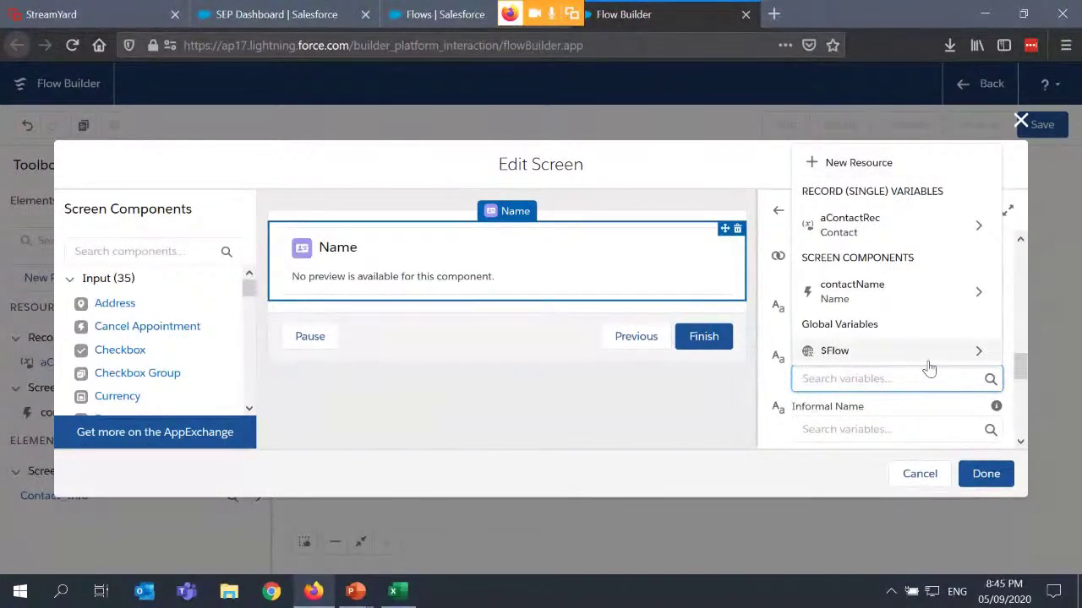
{"action": "left_click", "coordinate": [974, 233]}
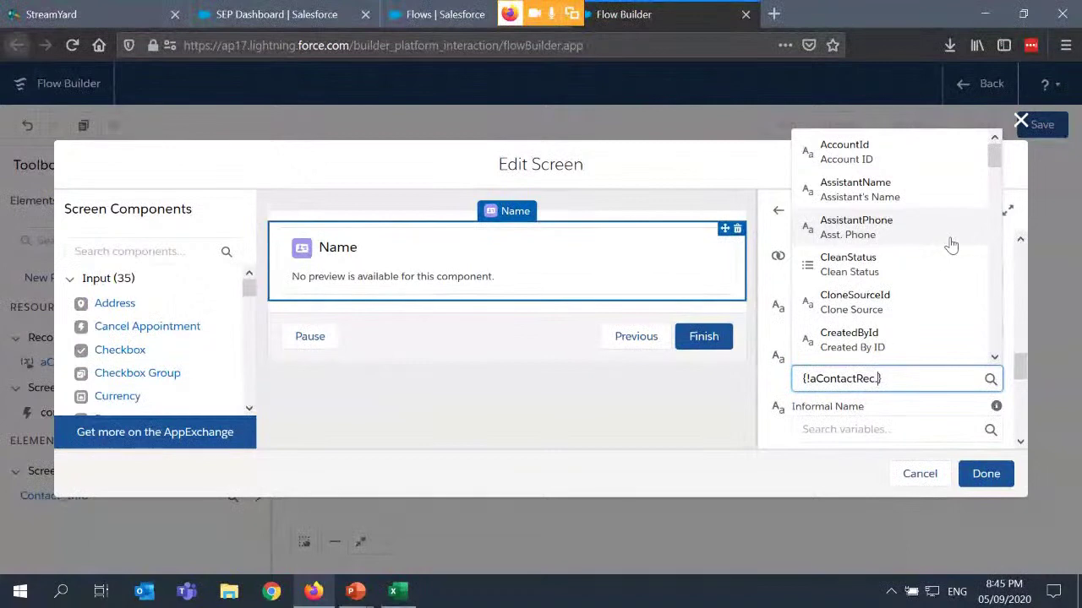
{"action": "scroll", "coordinate": [949, 246], "scroll_direction": "down", "scroll_amount": 3}
{"action": "scroll", "coordinate": [949, 245], "scroll_direction": "down", "scroll_amount": 7}
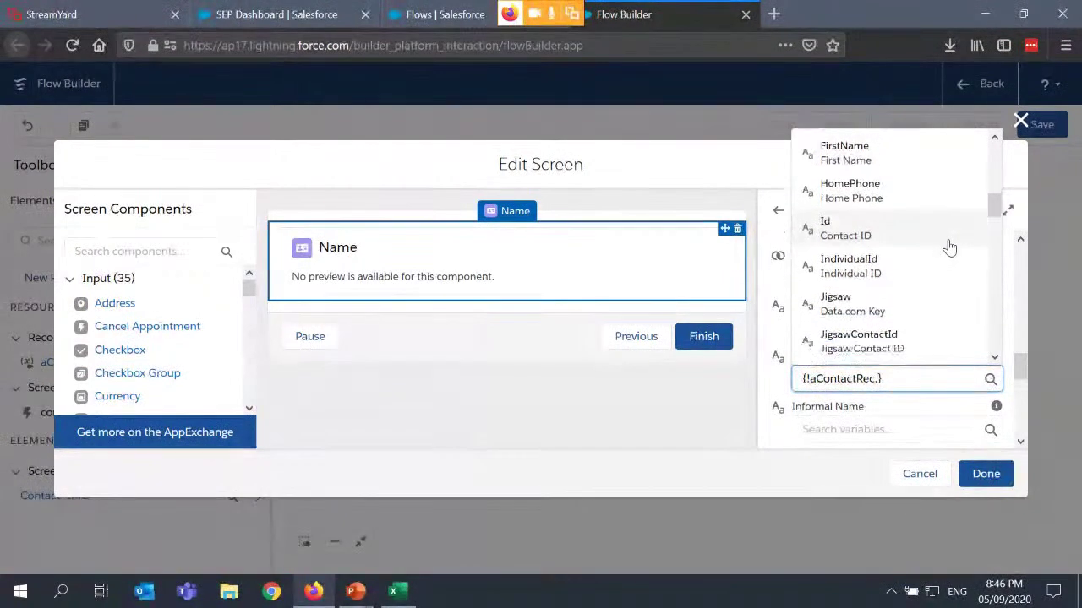
{"action": "scroll", "coordinate": [949, 245], "scroll_direction": "down", "scroll_amount": 3}
{"action": "scroll", "coordinate": [949, 245], "scroll_direction": "up", "scroll_amount": 10}
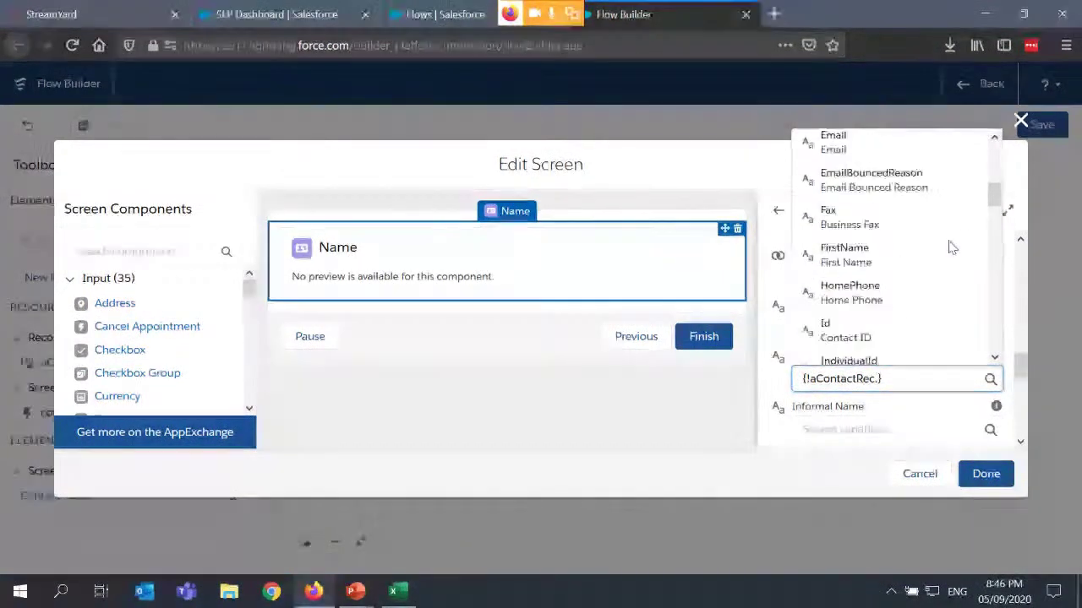
{"action": "left_click", "coordinate": [913, 262]}
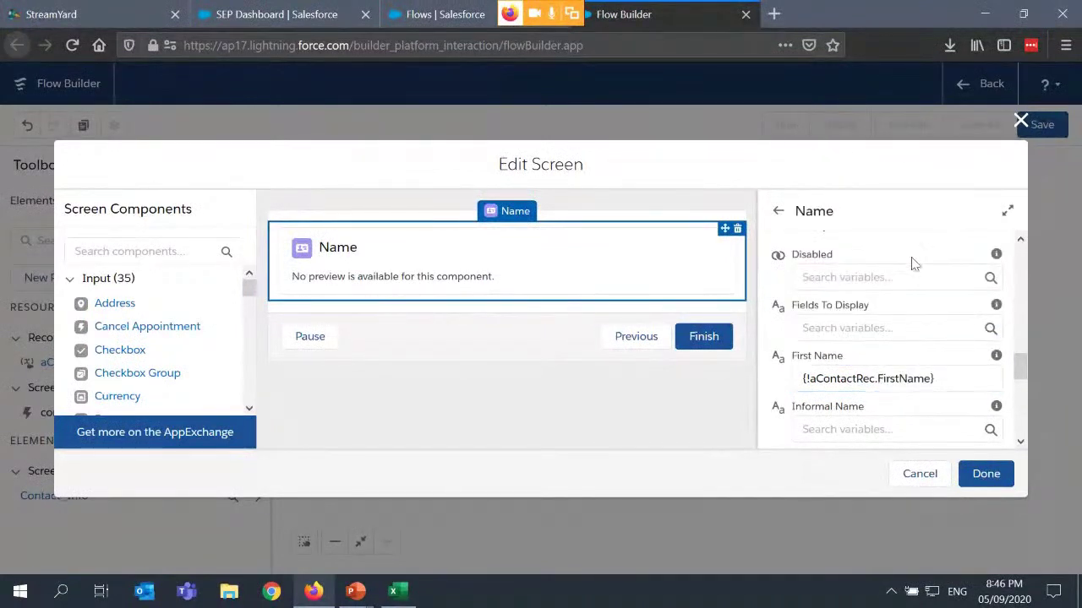
- Store the Name component's Last Name output in {!aContactRec.LastName}
{"action": "scroll", "coordinate": [915, 389], "scroll_direction": "down", "scroll_amount": 3}
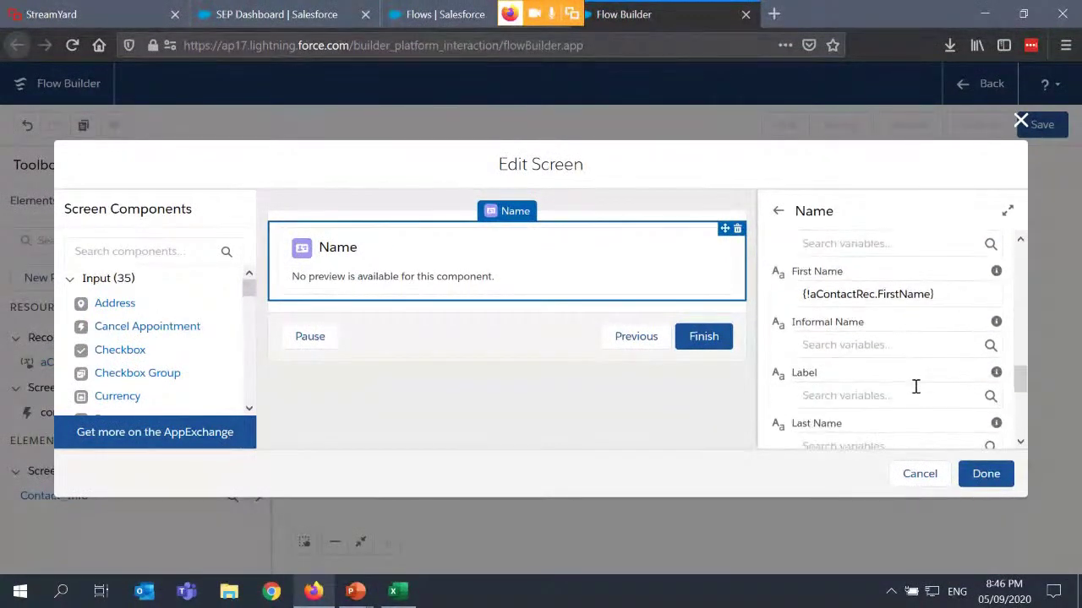
{"action": "left_click", "coordinate": [905, 360]}
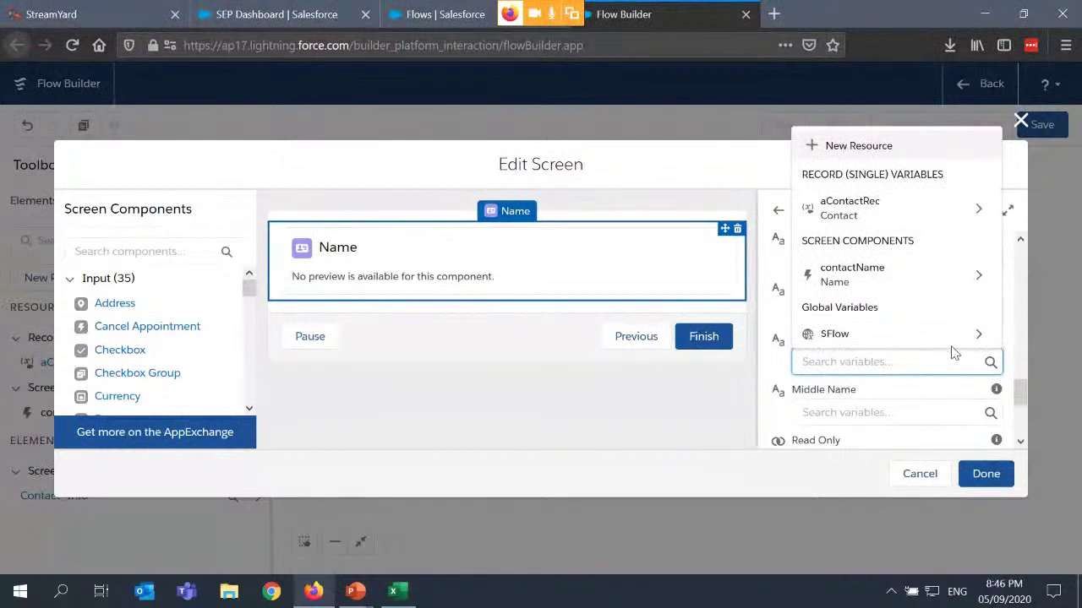
{"action": "left_click", "coordinate": [939, 207]}
{"action": "scroll", "coordinate": [930, 208], "scroll_direction": "down", "scroll_amount": 5}
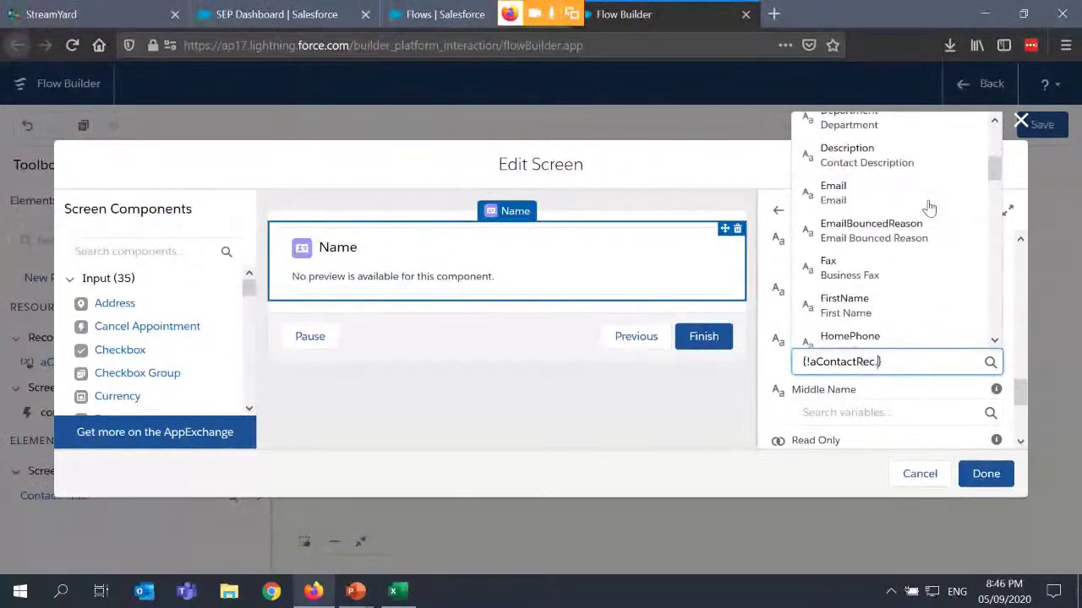
{"action": "left_click", "coordinate": [910, 158]}
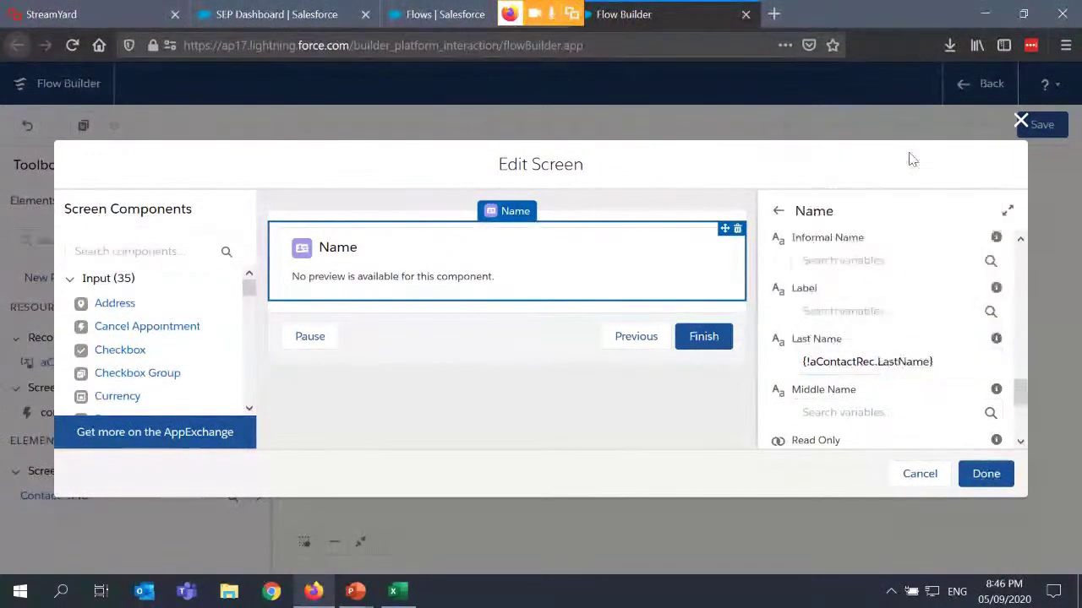
- Finish editing the Contact Info screen and return to the flow canvas
{"action": "scroll", "coordinate": [845, 322], "scroll_direction": "down", "scroll_amount": 3}
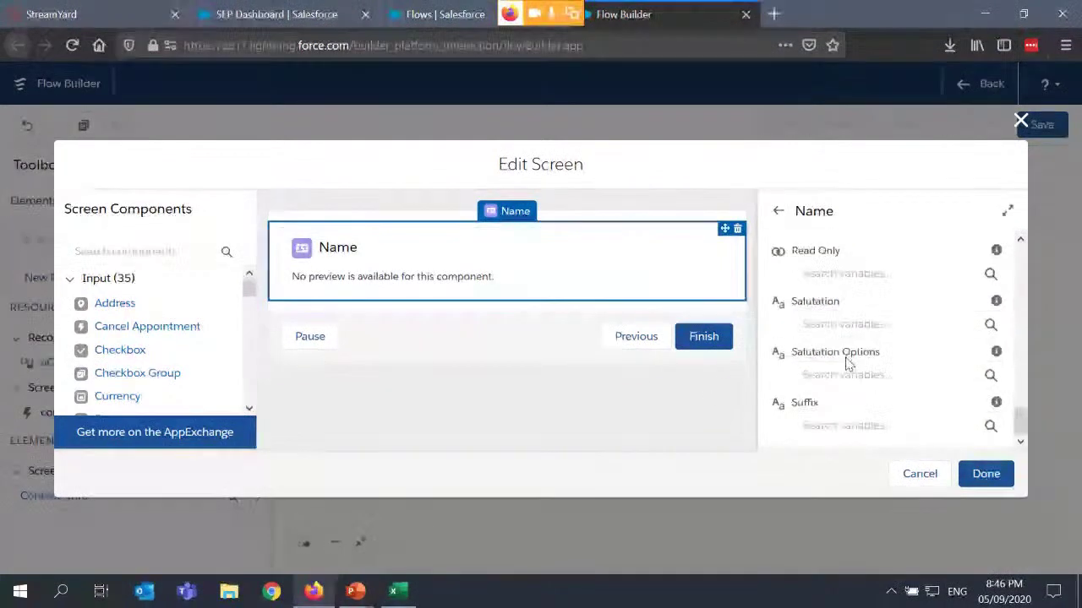
{"action": "left_click", "coordinate": [985, 474]}
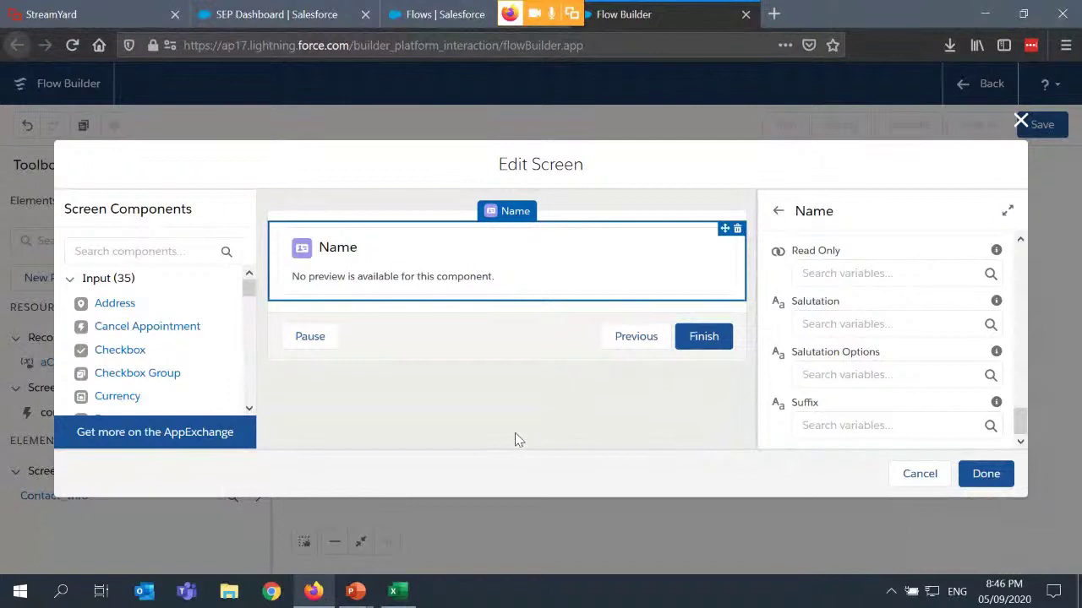
{"action": "left_click", "coordinate": [174, 253]}
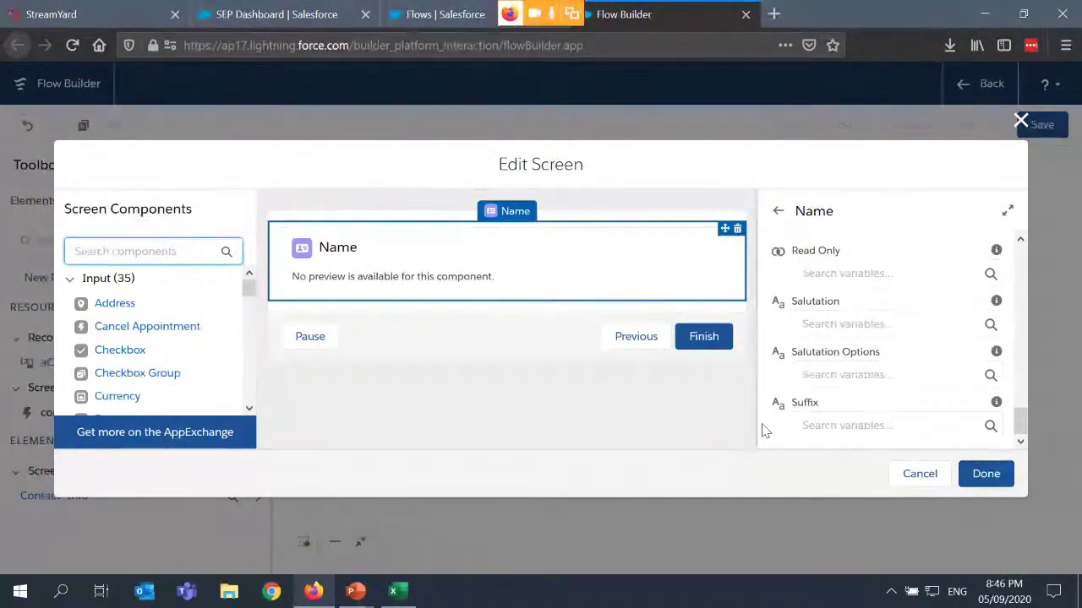
{"action": "left_click", "coordinate": [1002, 480]}
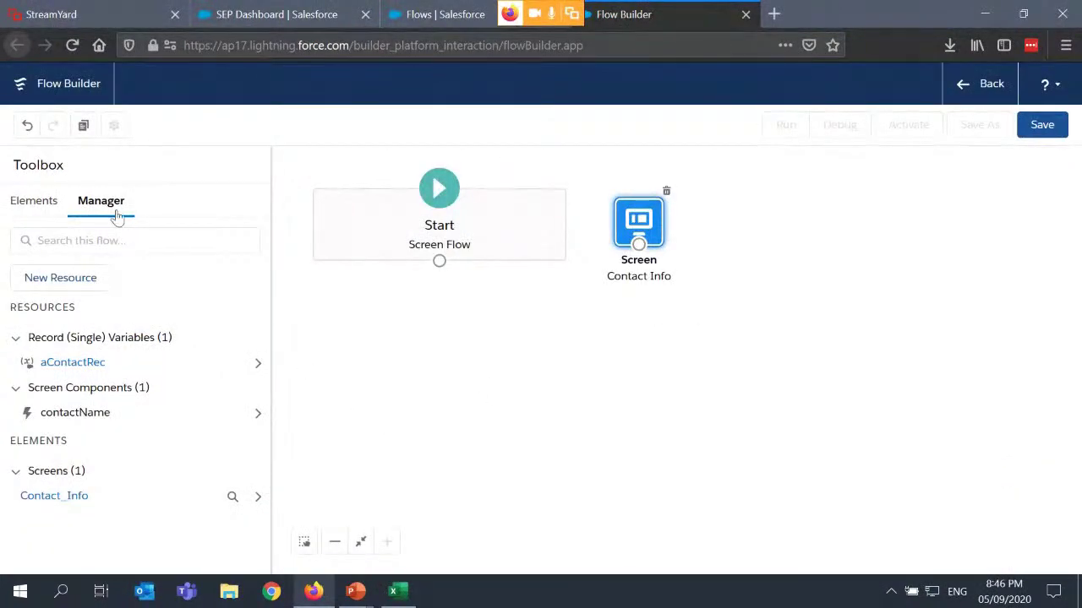
- Start a new resource of type Record Choice Set with the API name accountList
{"action": "left_click", "coordinate": [74, 286]}
{"action": "left_click", "coordinate": [259, 258]}
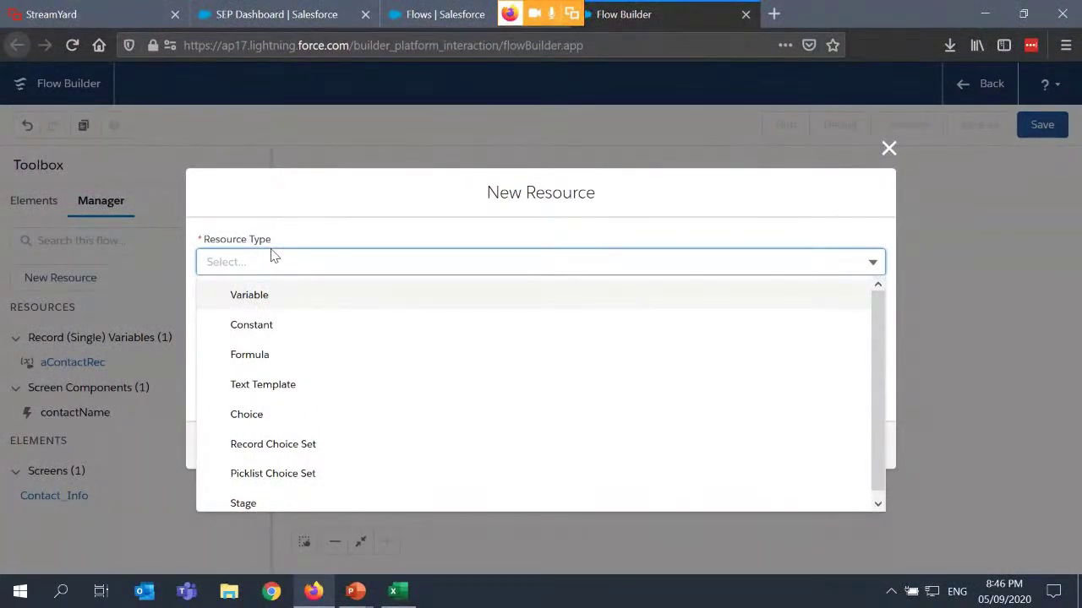
{"action": "left_click", "coordinate": [363, 445]}
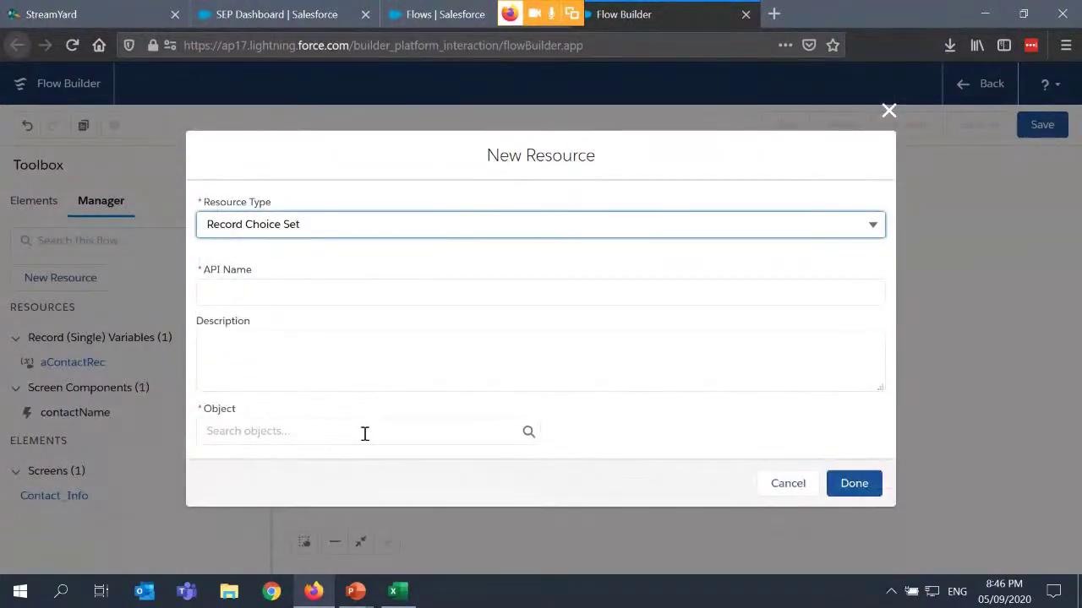
{"action": "left_click", "coordinate": [315, 290]}
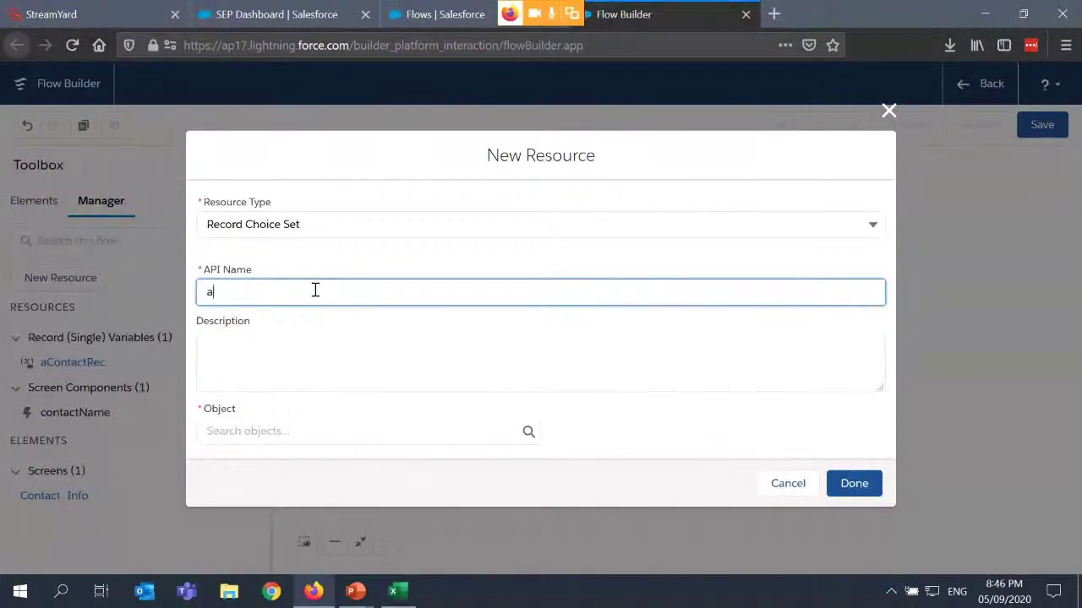
{"action": "type", "text": "accountList"}
{"action": "left_click", "coordinate": [411, 353]}
- Set the accountList choice set's object to Account
{"action": "left_click", "coordinate": [476, 435]}
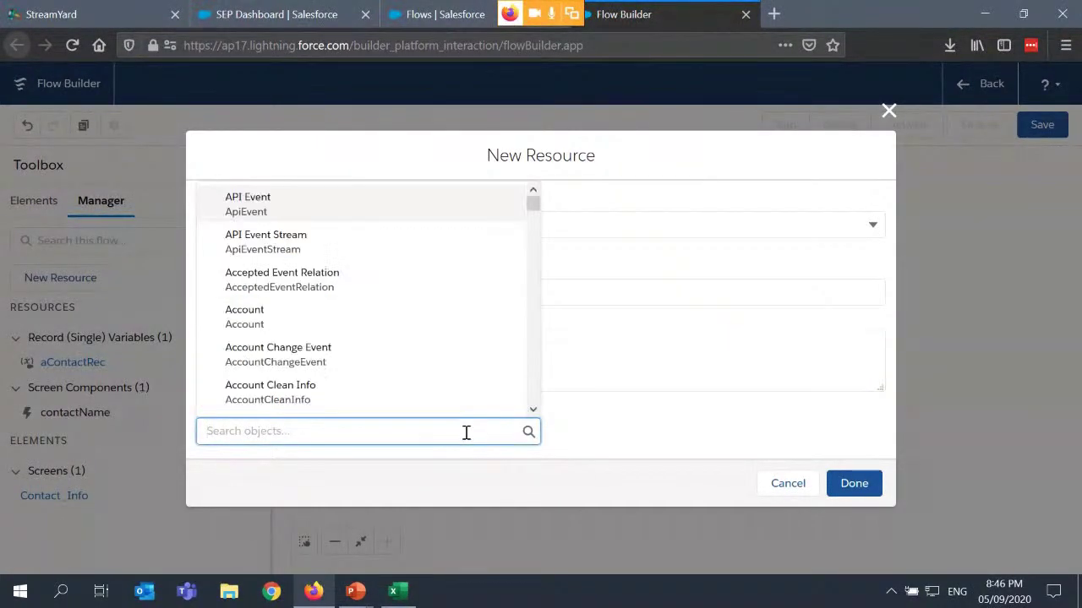
{"action": "type", "text": "Account"}
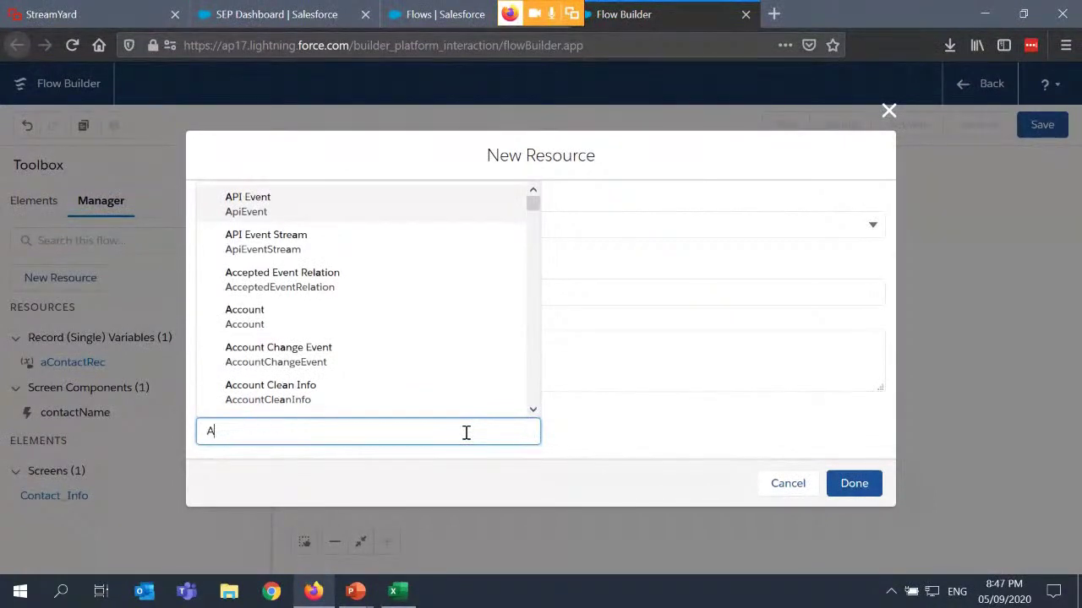
{"action": "left_click", "coordinate": [385, 204]}
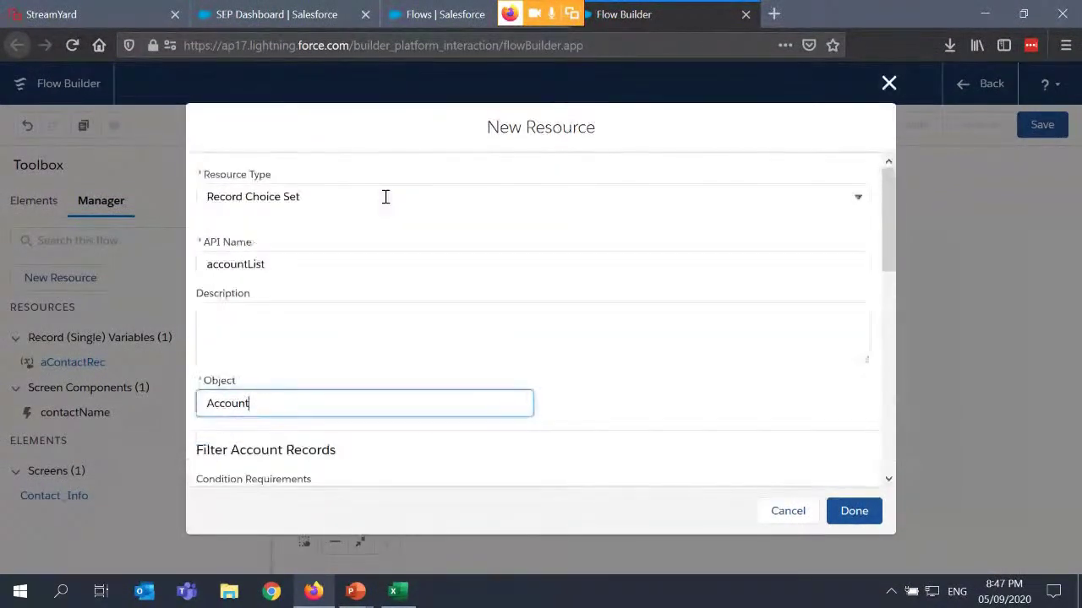
- Set the sort order of the Account records in the choice set to Ascending
{"action": "scroll", "coordinate": [665, 279], "scroll_direction": "down", "scroll_amount": 4}
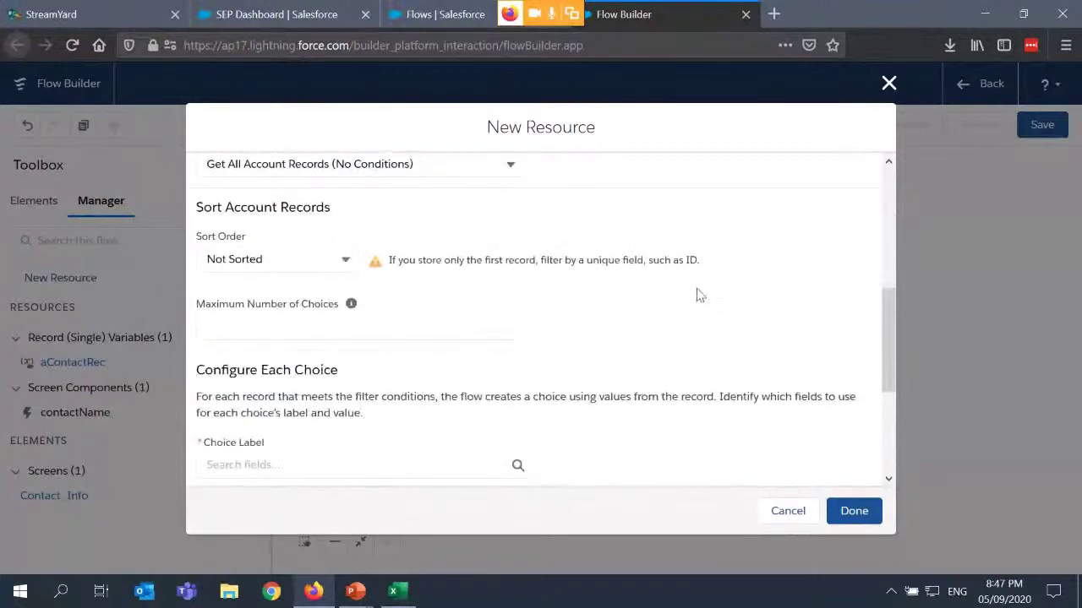
{"action": "scroll", "coordinate": [738, 295], "scroll_direction": "up", "scroll_amount": 2}
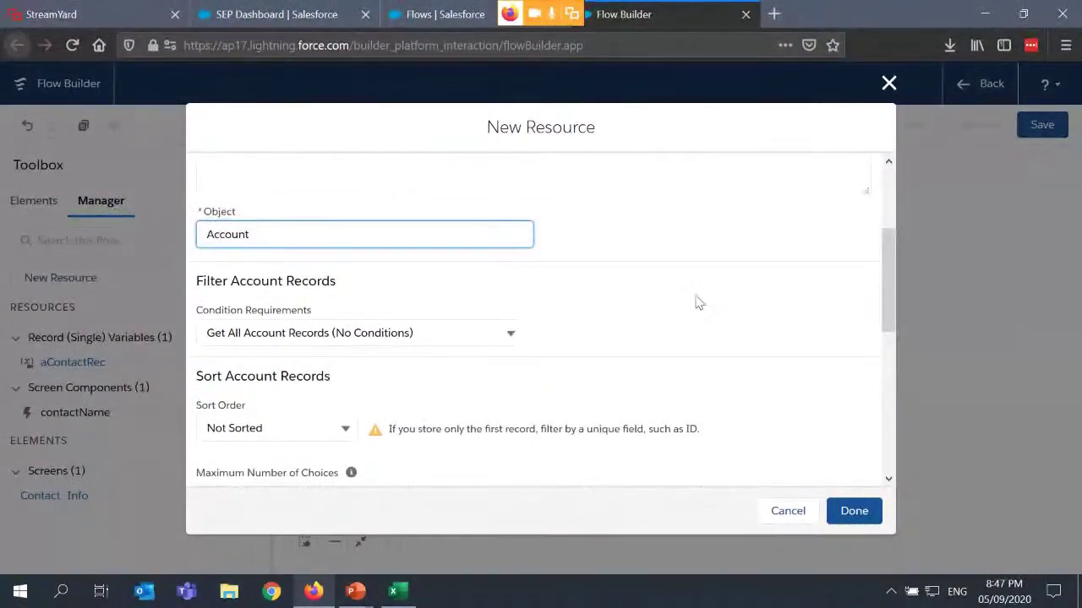
{"action": "scroll", "coordinate": [687, 305], "scroll_direction": "down", "scroll_amount": 1}
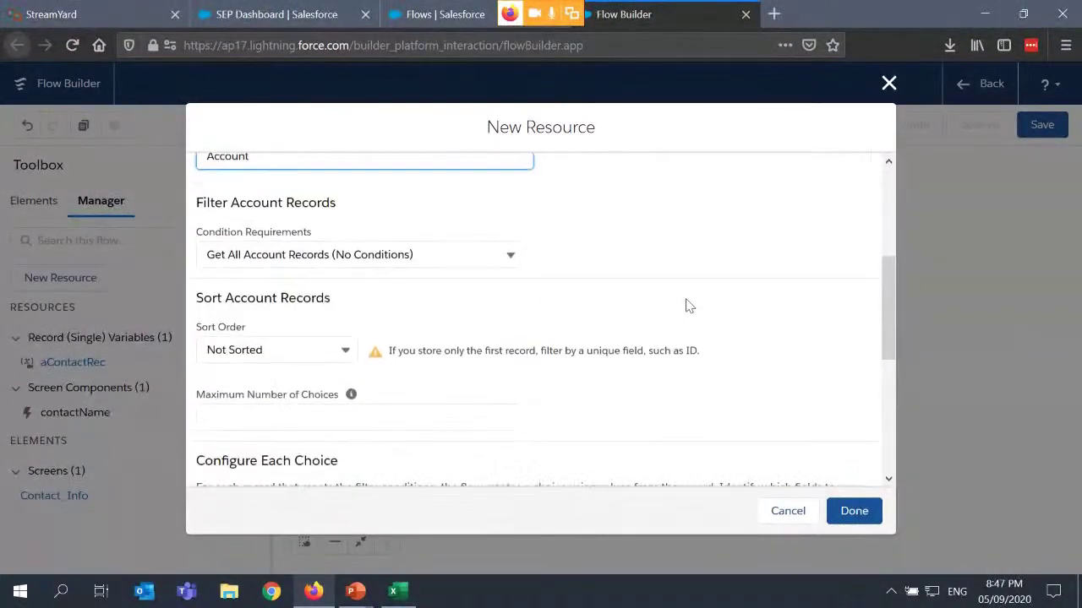
{"action": "left_click", "coordinate": [345, 347]}
{"action": "left_click", "coordinate": [334, 374]}
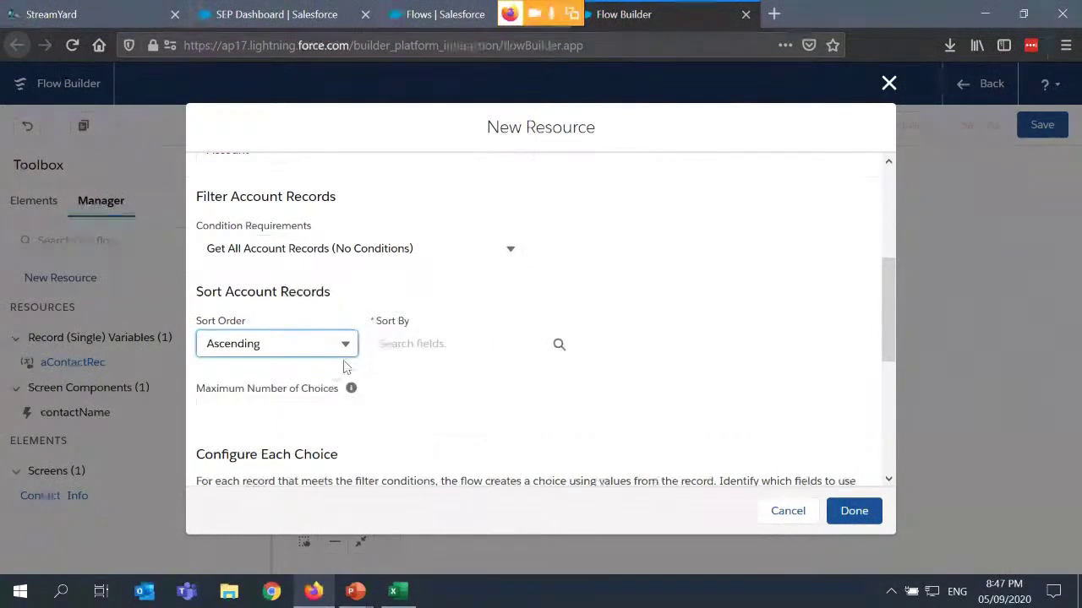
- Use the account's Name field as the choice label for each choice
{"action": "scroll", "coordinate": [721, 293], "scroll_direction": "down", "scroll_amount": 2}
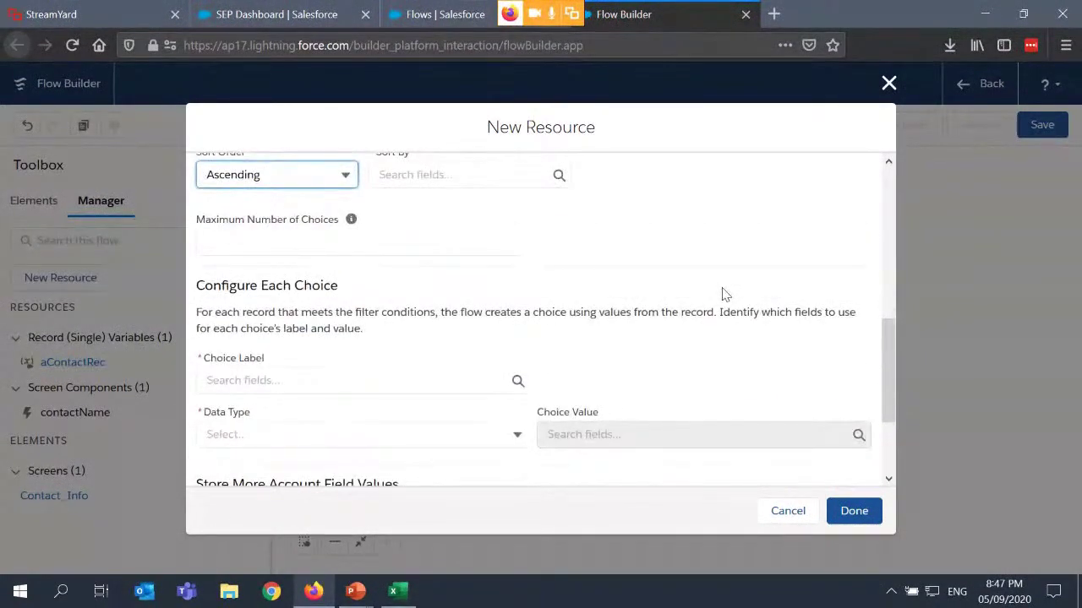
{"action": "scroll", "coordinate": [723, 293], "scroll_direction": "down", "scroll_amount": 1}
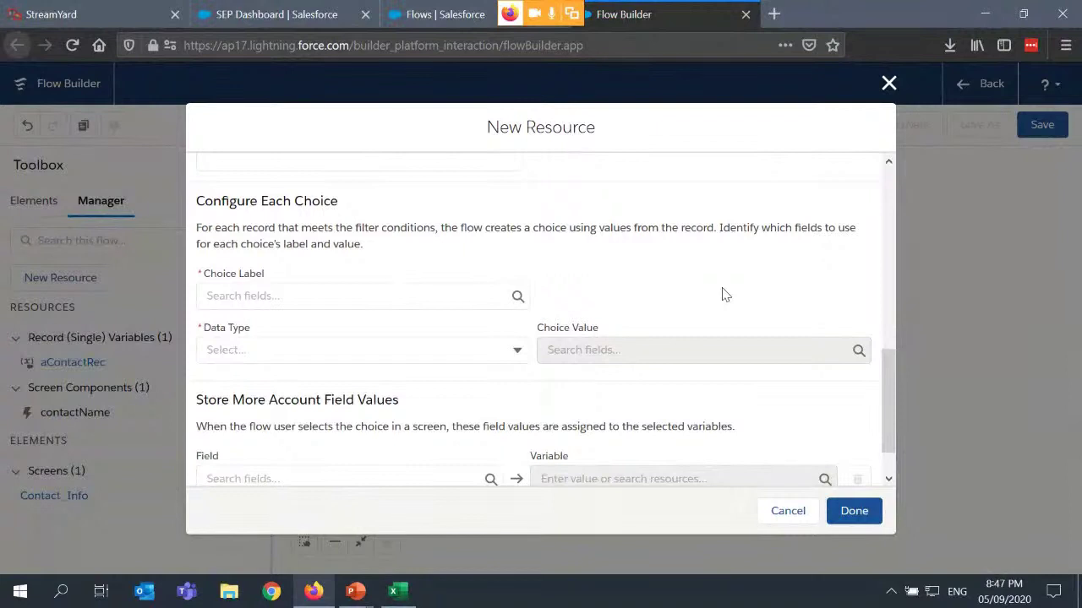
{"action": "left_click", "coordinate": [488, 297]}
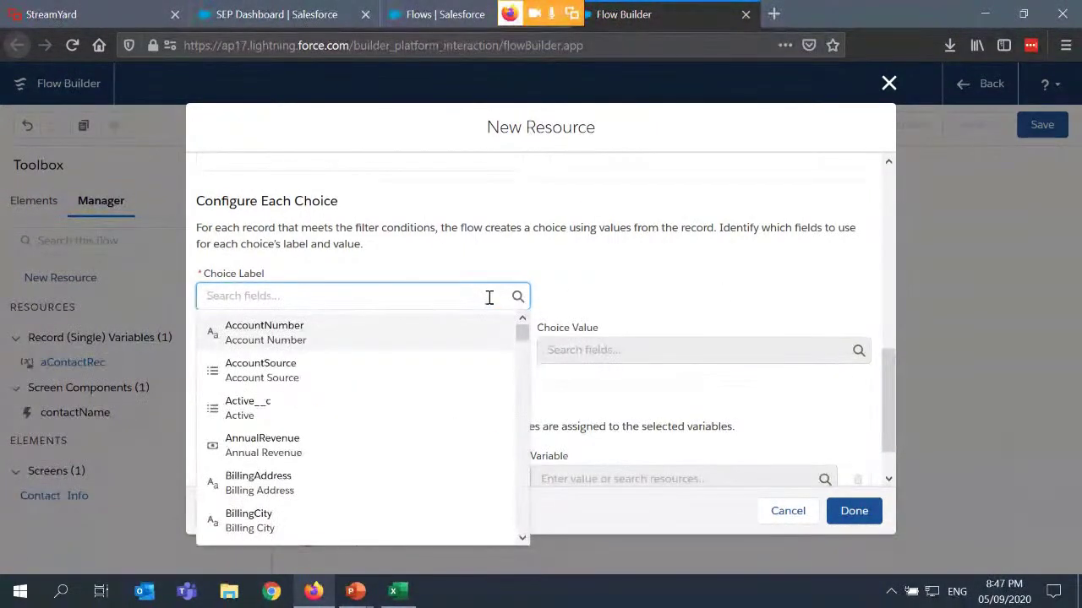
{"action": "scroll", "coordinate": [454, 318], "scroll_direction": "down", "scroll_amount": 1}
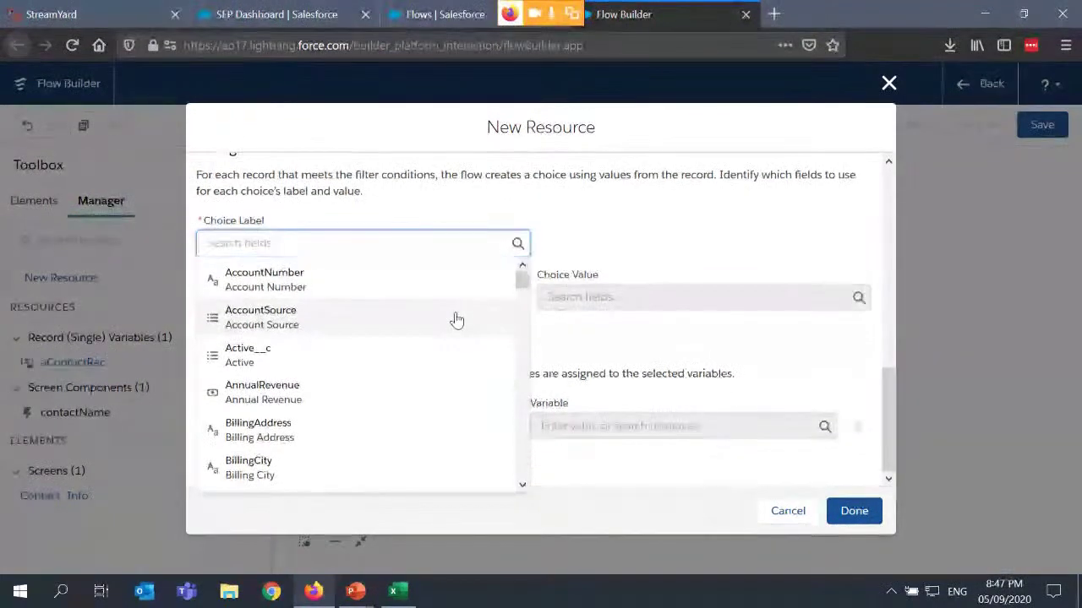
{"action": "scroll", "coordinate": [524, 292], "scroll_direction": "down", "scroll_amount": 12}
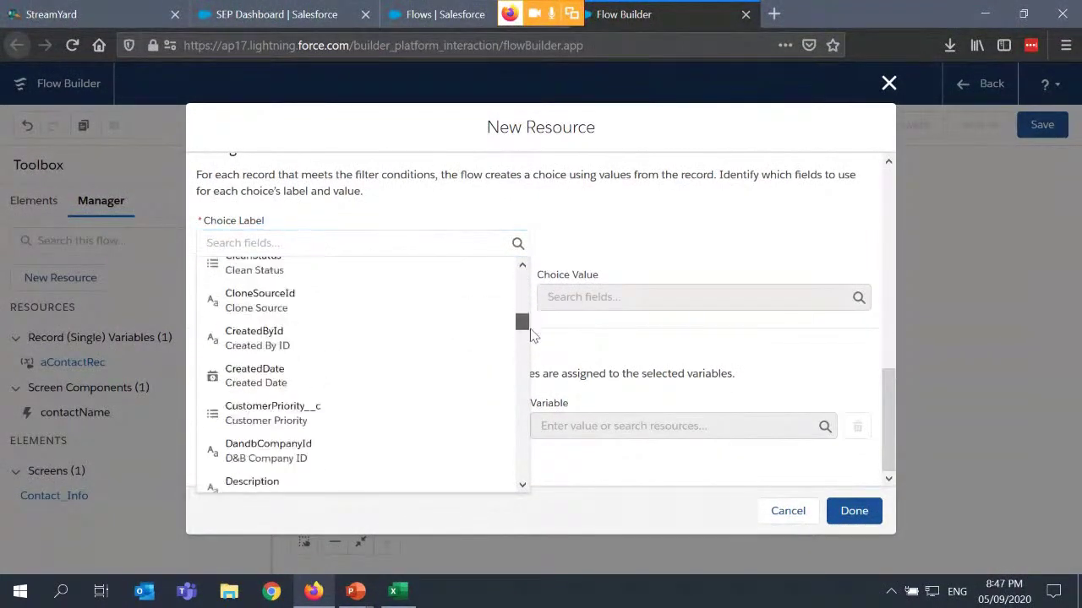
{"action": "left_click", "coordinate": [450, 248]}
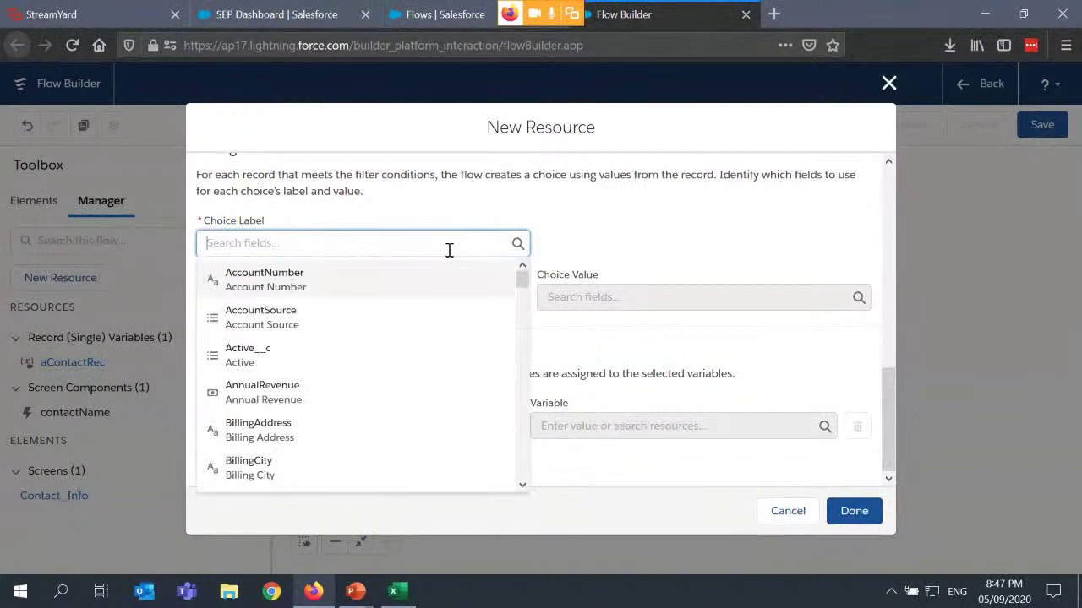
{"action": "type", "text": "Nam"}
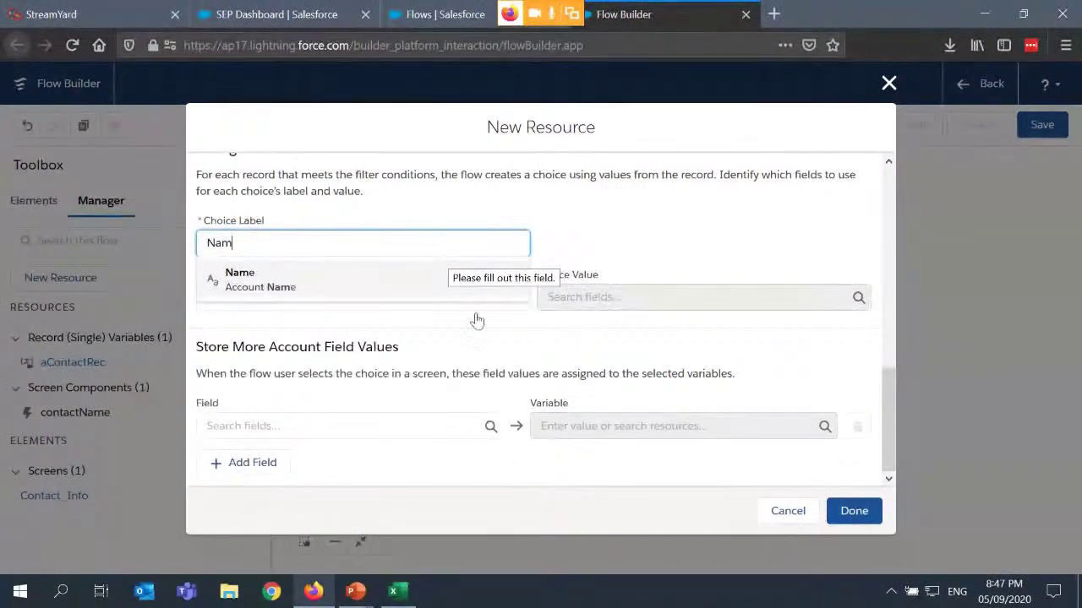
{"action": "left_click", "coordinate": [237, 279]}
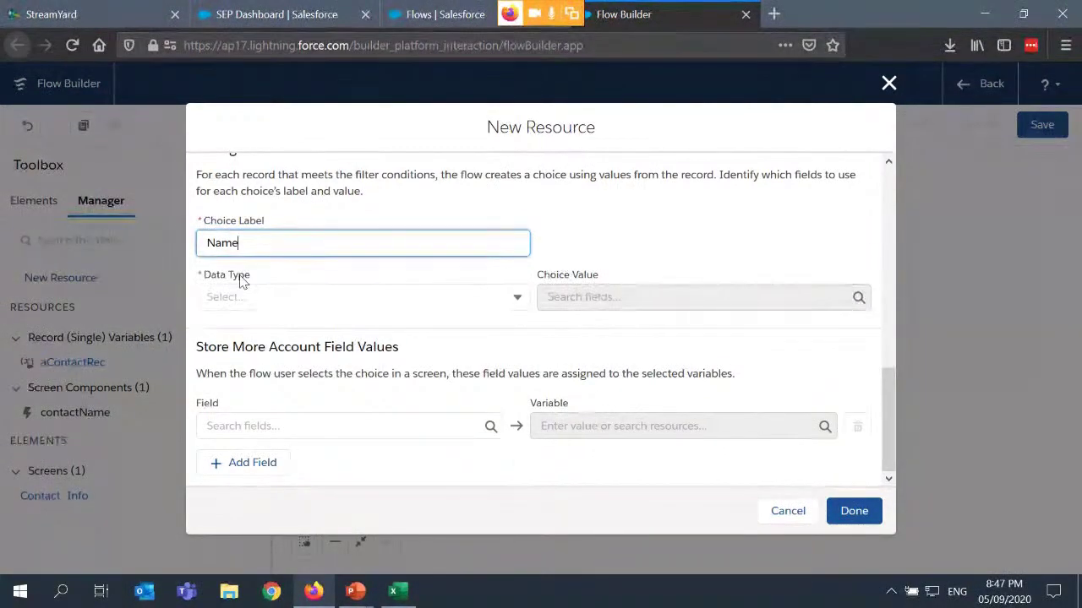
- Set the choices' data type to Text with the account's Id field as the choice value, and try to complete the resource
{"action": "left_click", "coordinate": [412, 293]}
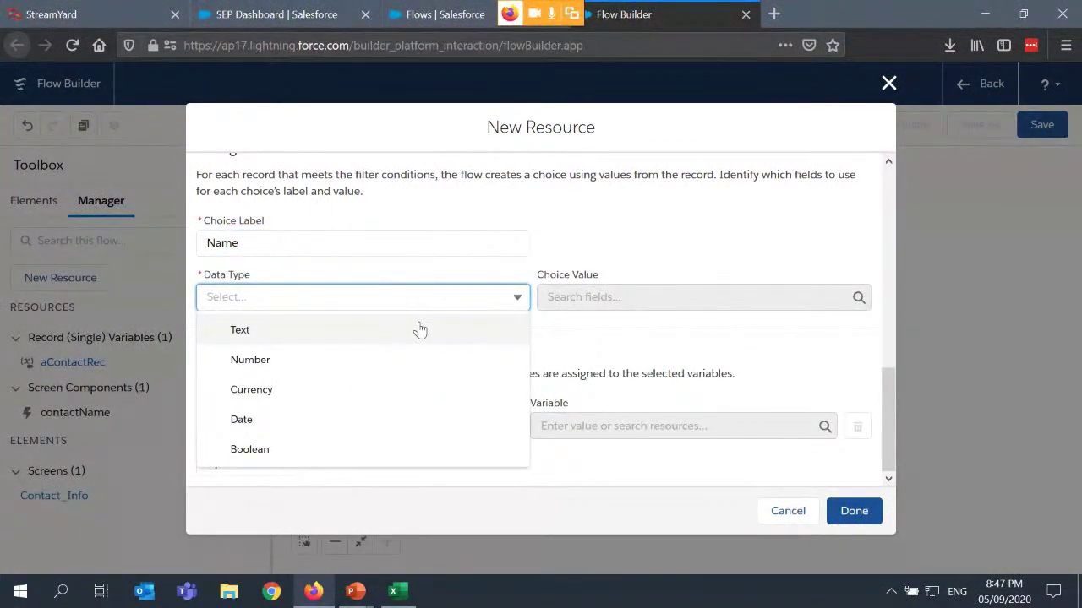
{"action": "left_click", "coordinate": [419, 331]}
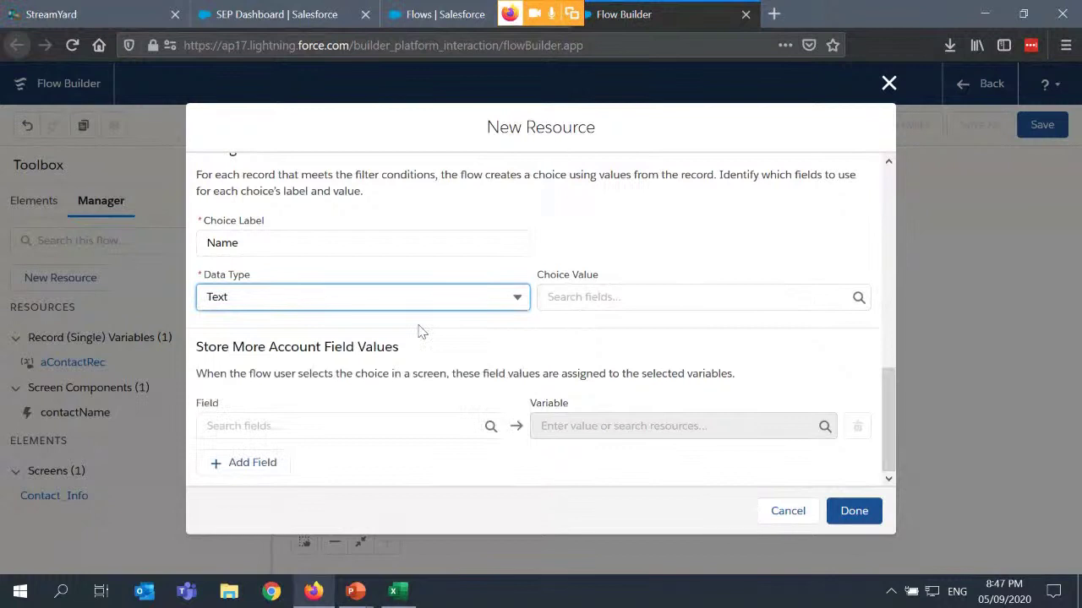
{"action": "left_click", "coordinate": [612, 299]}
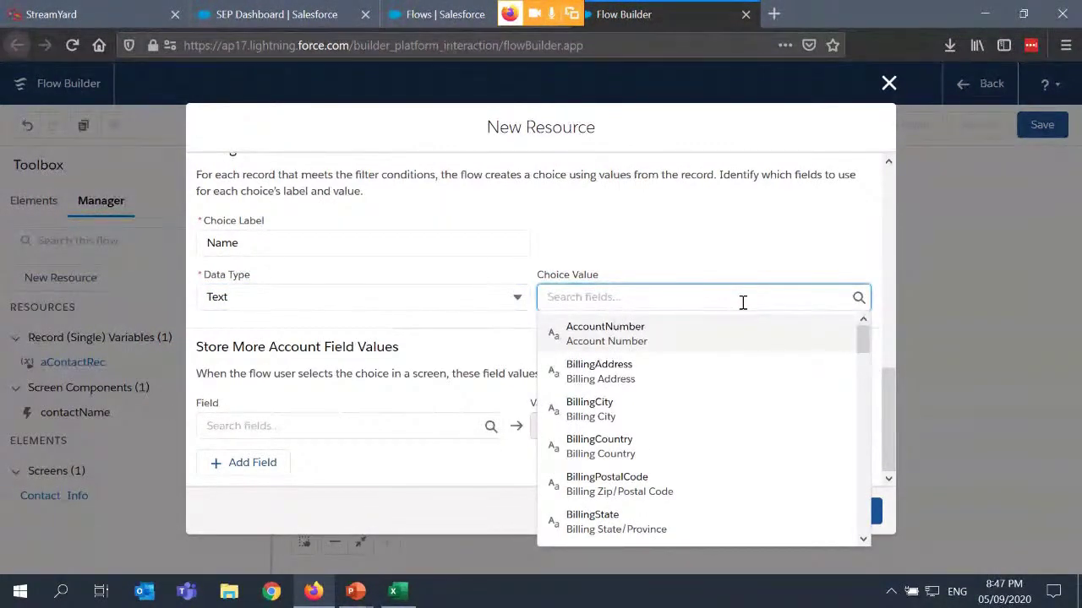
{"action": "type", "text": "Id"}
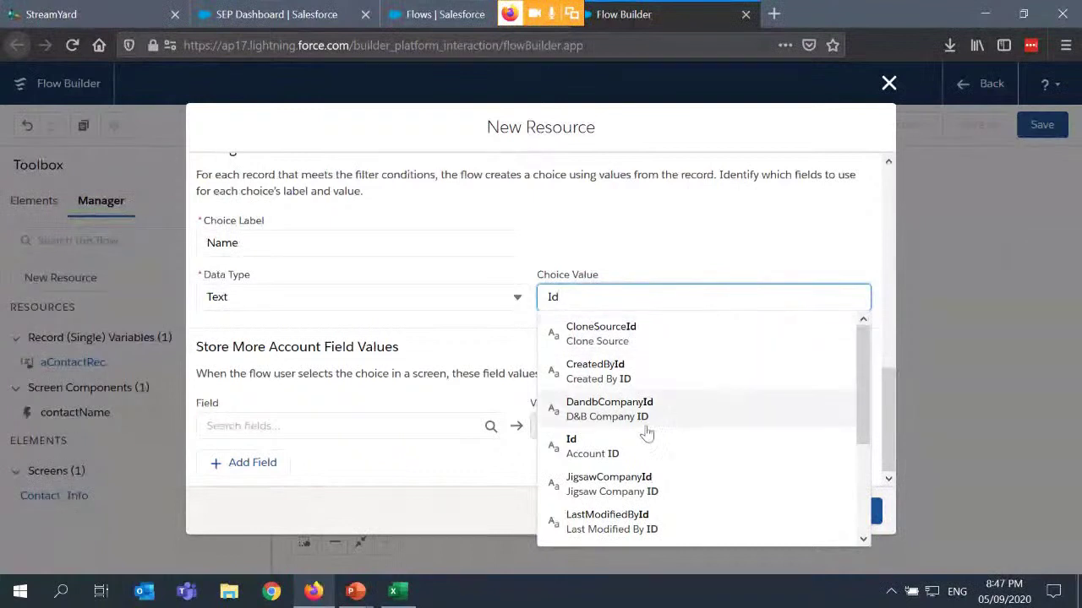
{"action": "left_click", "coordinate": [609, 451]}
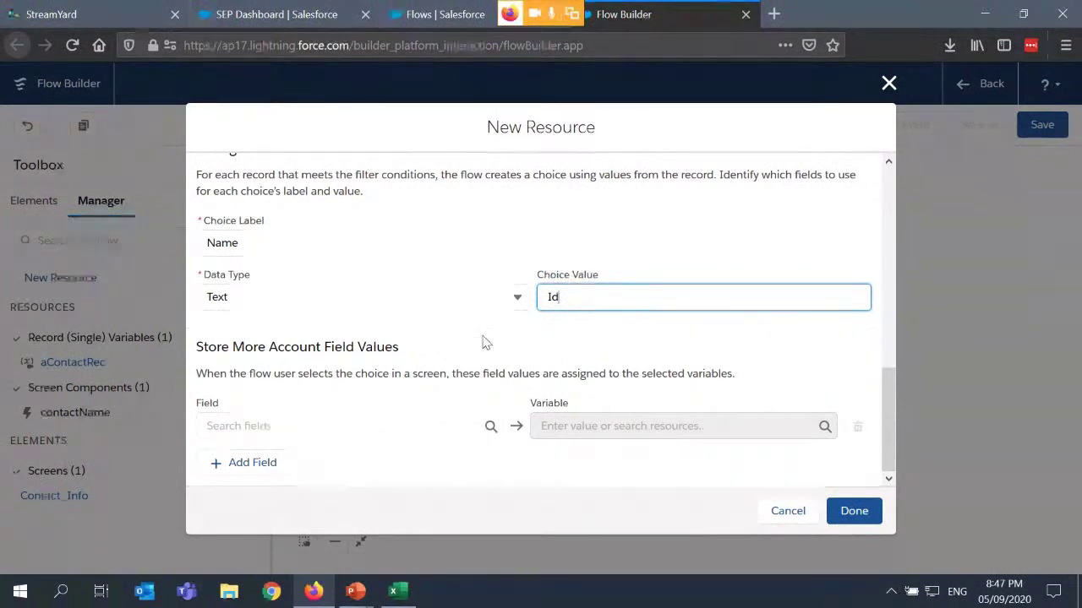
{"action": "scroll", "coordinate": [483, 340], "scroll_direction": "up", "scroll_amount": 2}
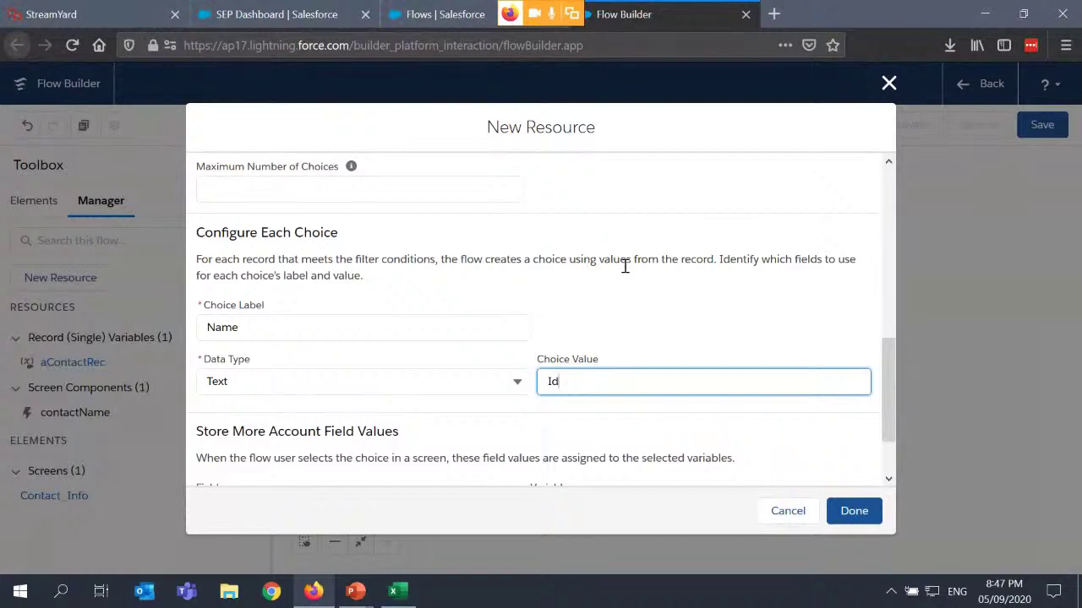
{"action": "scroll", "coordinate": [625, 267], "scroll_direction": "down", "scroll_amount": 2}
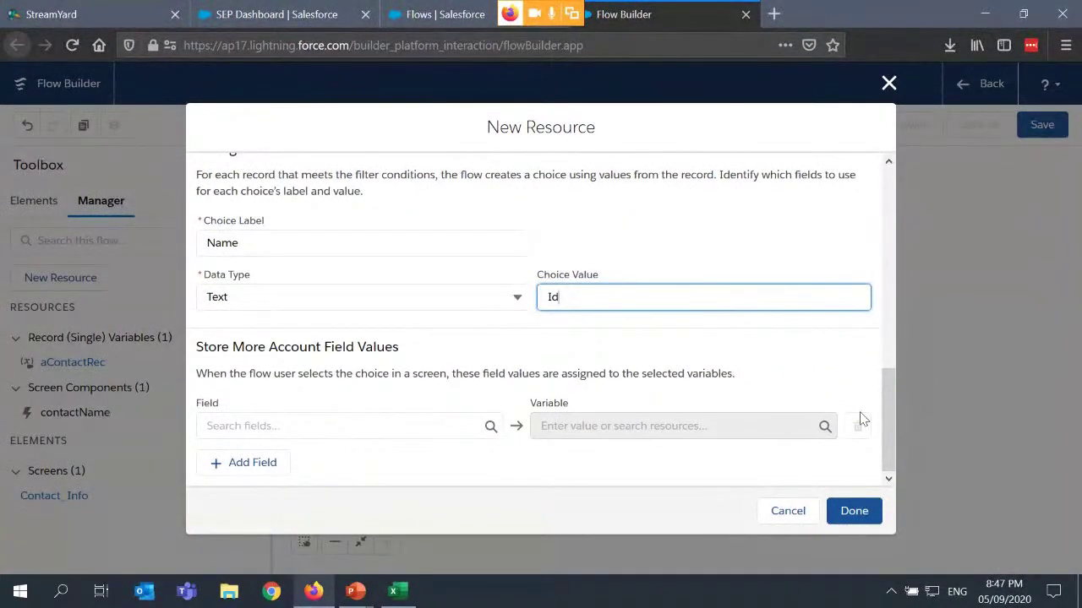
{"action": "left_click", "coordinate": [855, 512]}
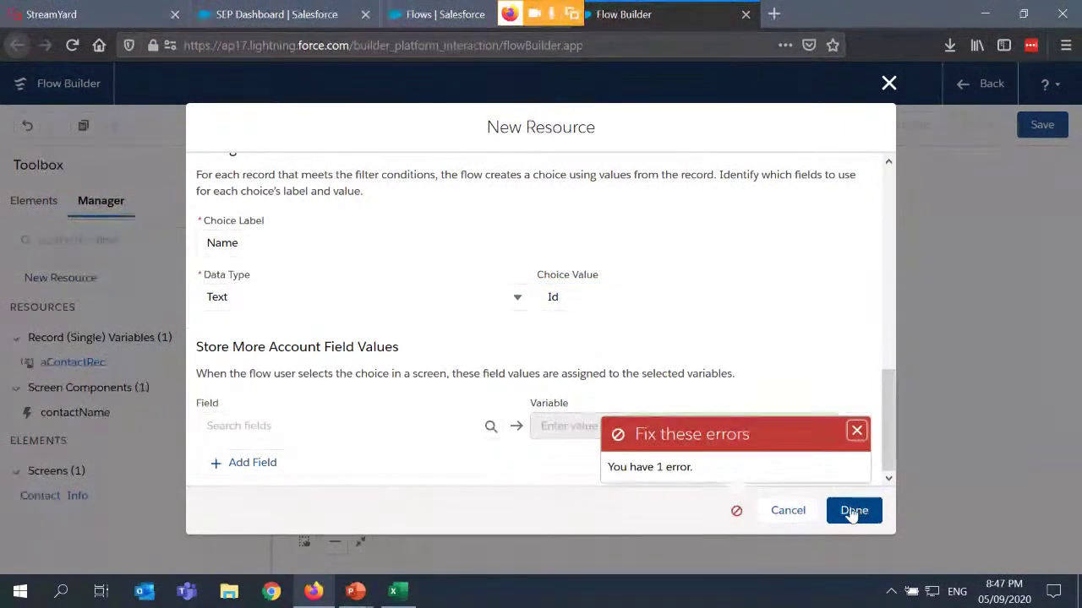
{"action": "left_click", "coordinate": [857, 432]}
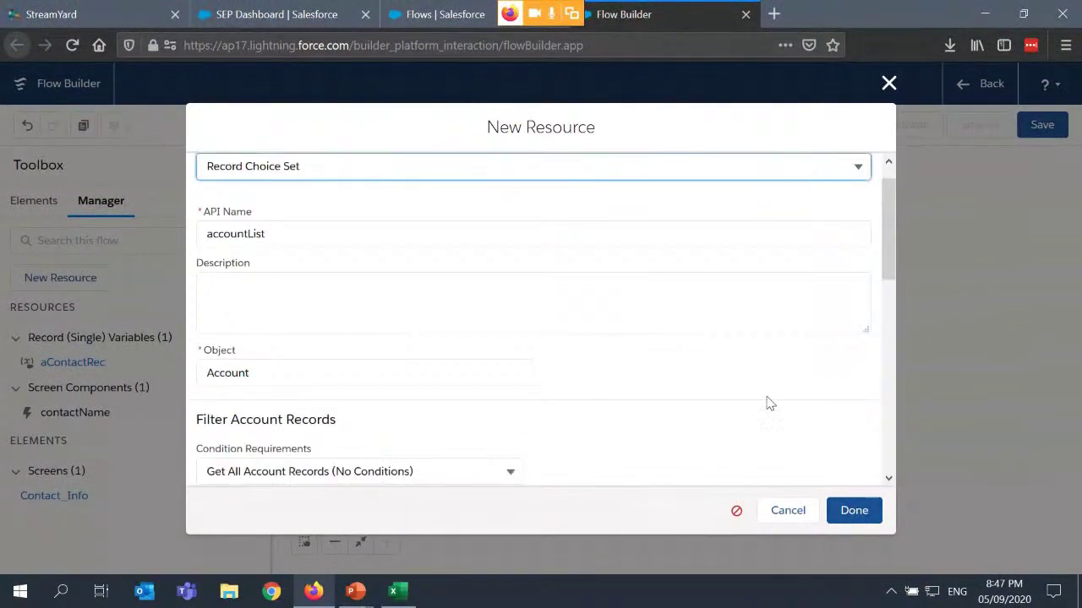
- Sort the Account records by the Name field and complete the accountList choice set
{"action": "scroll", "coordinate": [767, 403], "scroll_direction": "down", "scroll_amount": 7}
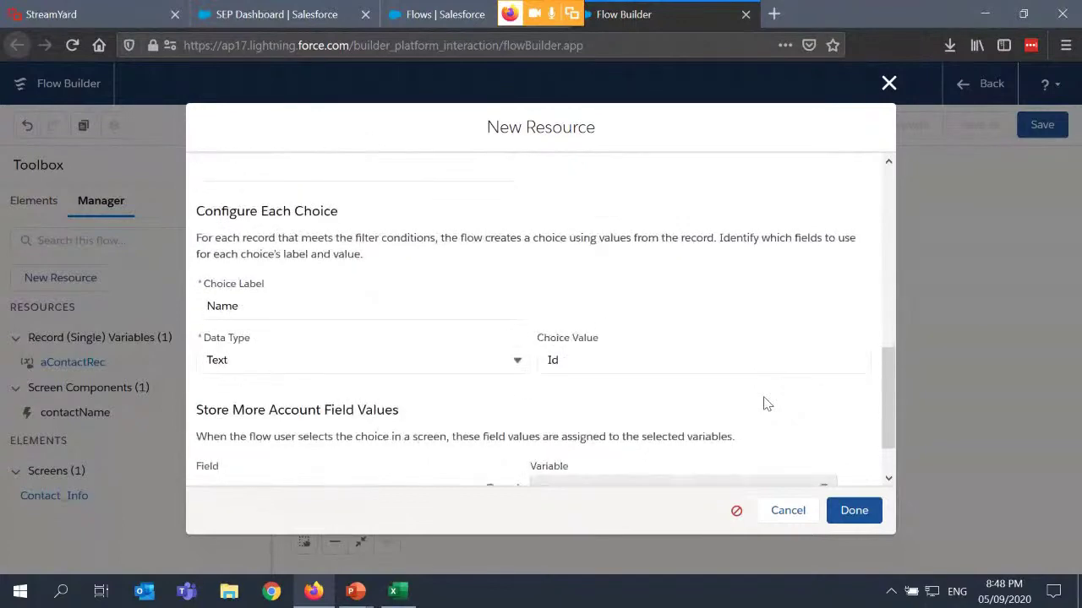
{"action": "scroll", "coordinate": [765, 403], "scroll_direction": "down", "scroll_amount": 1}
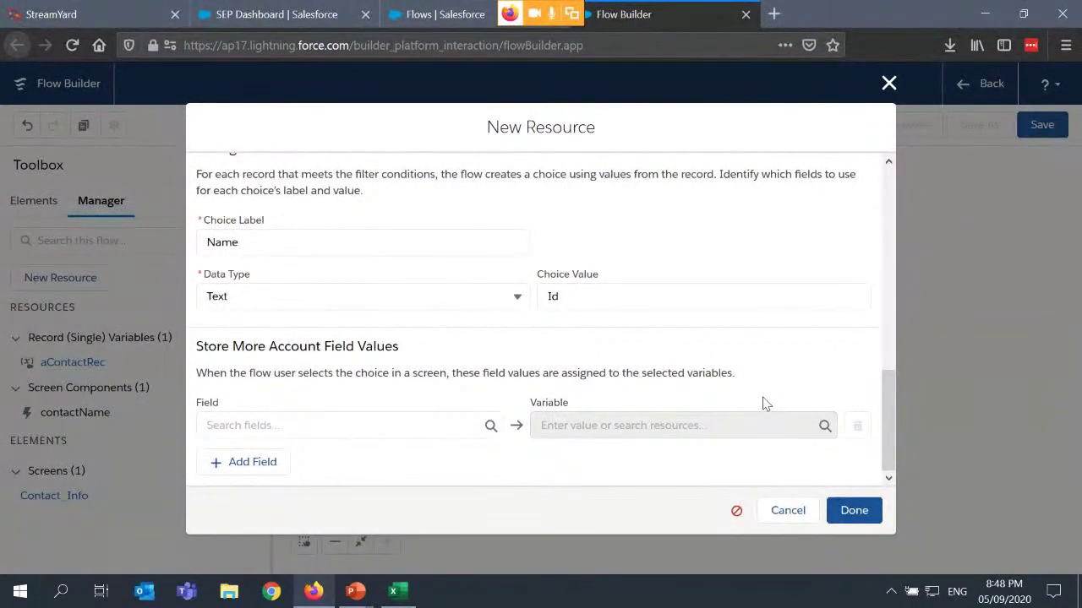
{"action": "scroll", "coordinate": [507, 370], "scroll_direction": "up", "scroll_amount": 3}
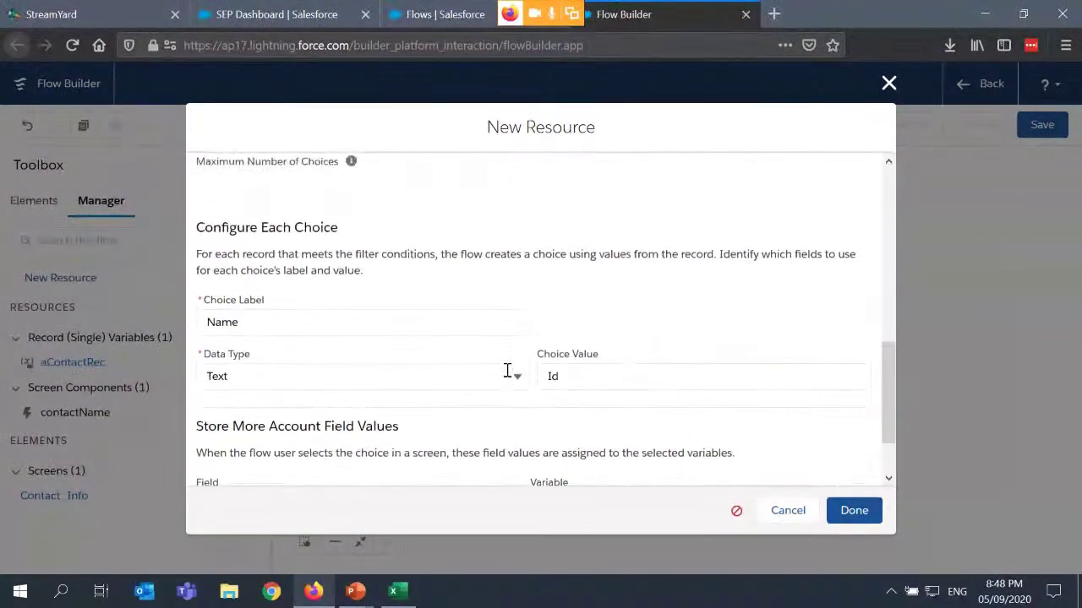
{"action": "scroll", "coordinate": [507, 370], "scroll_direction": "up", "scroll_amount": 3}
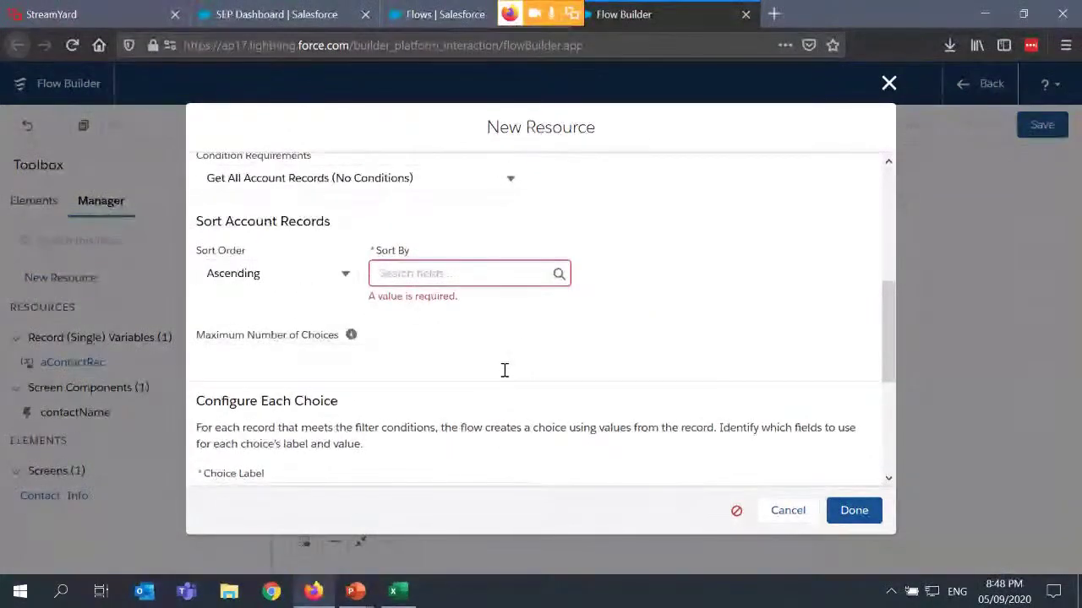
{"action": "scroll", "coordinate": [764, 360], "scroll_direction": "up", "scroll_amount": 1}
{"action": "scroll", "coordinate": [744, 365], "scroll_direction": "up", "scroll_amount": 2}
{"action": "scroll", "coordinate": [676, 363], "scroll_direction": "down", "scroll_amount": 2}
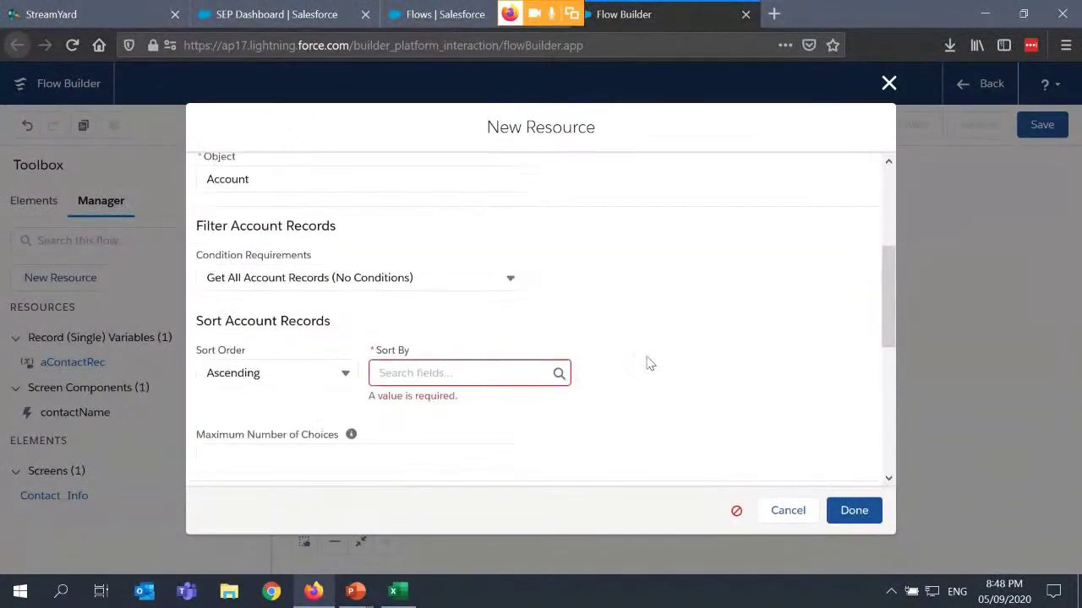
{"action": "left_click", "coordinate": [466, 273]}
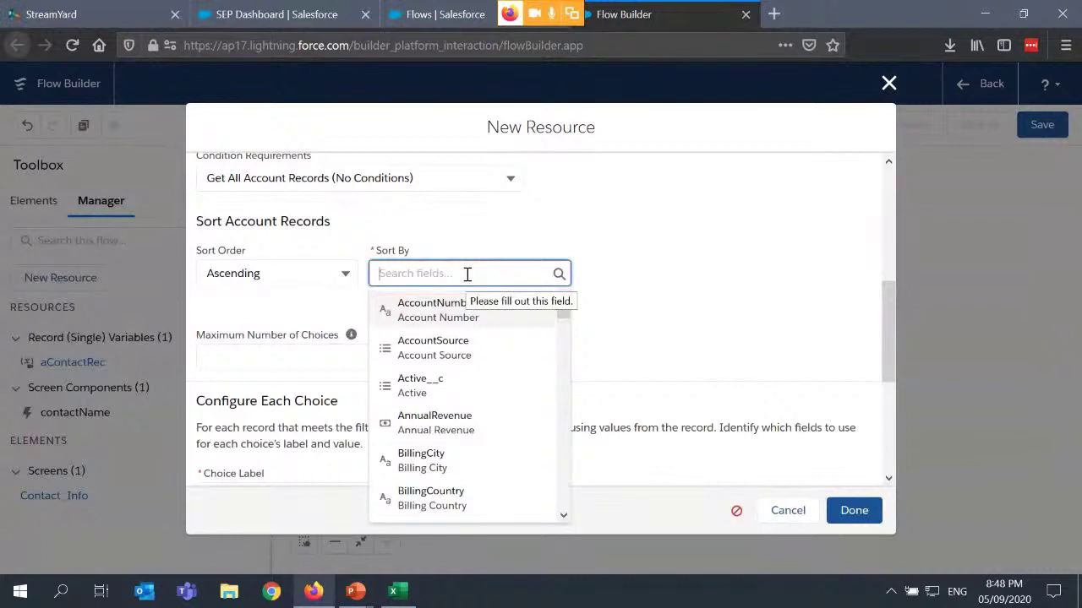
{"action": "type", "text": "Nam"}
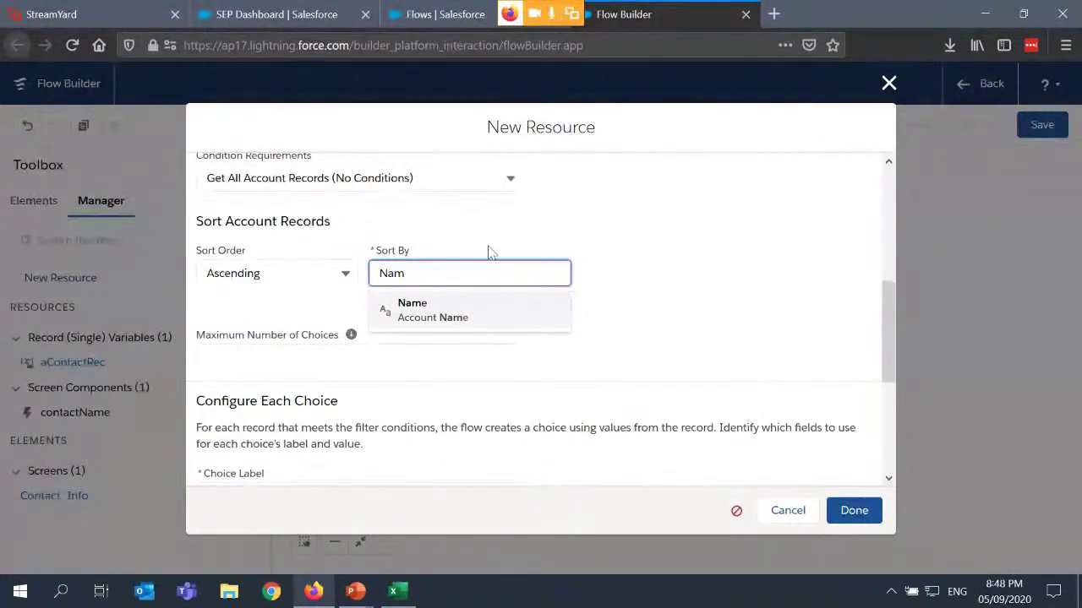
{"action": "left_click", "coordinate": [476, 314]}
{"action": "scroll", "coordinate": [698, 297], "scroll_direction": "down", "scroll_amount": 3}
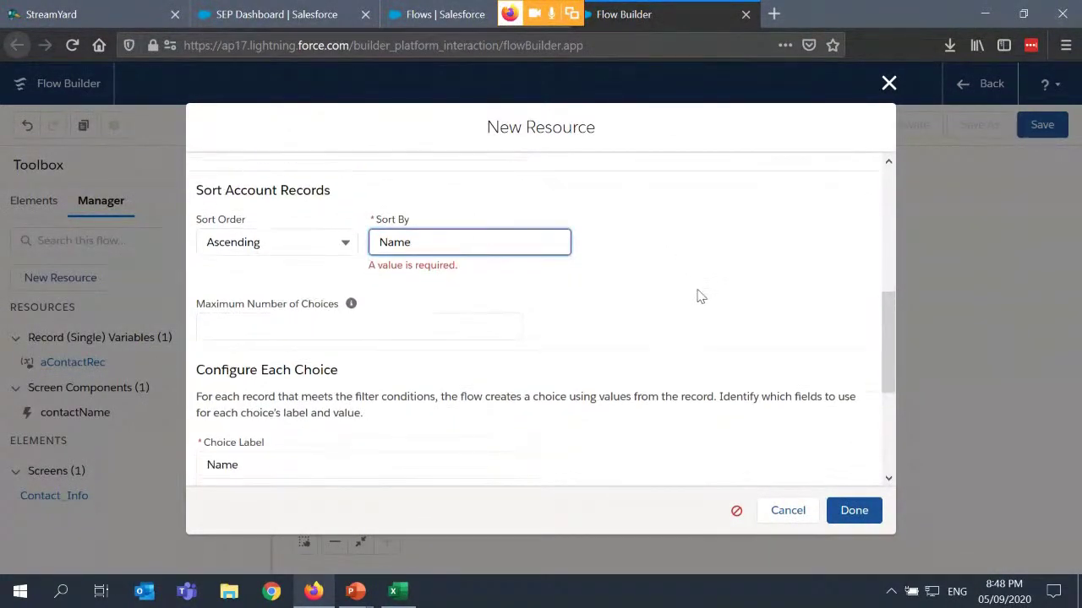
{"action": "scroll", "coordinate": [698, 304], "scroll_direction": "down", "scroll_amount": 2}
{"action": "left_click", "coordinate": [855, 510]}
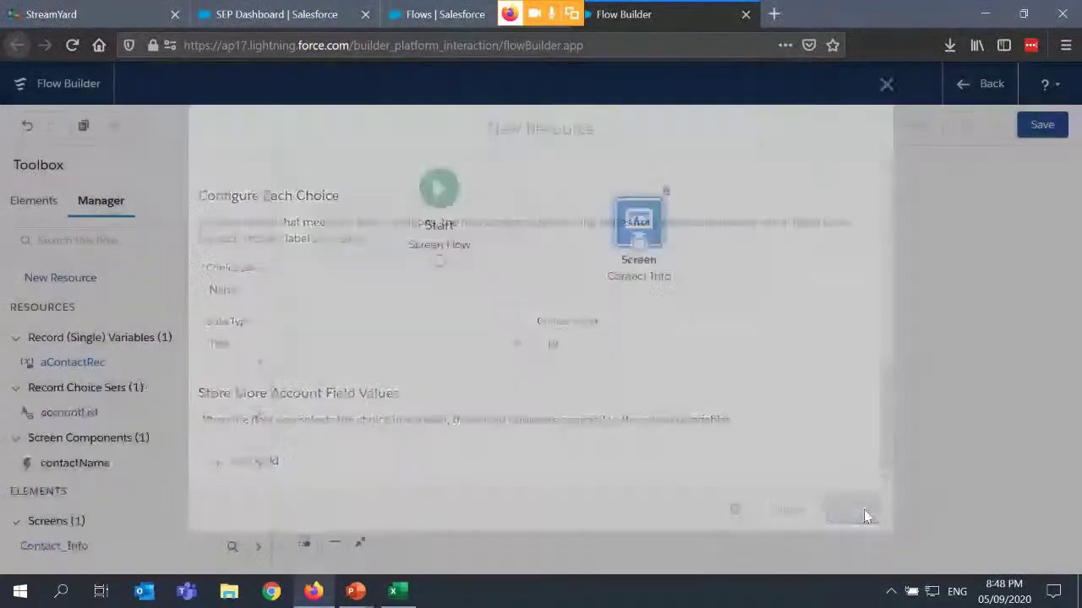
- Add a Picklist component below the Name component on the Contact Info screen
{"action": "double_click", "coordinate": [645, 218]}
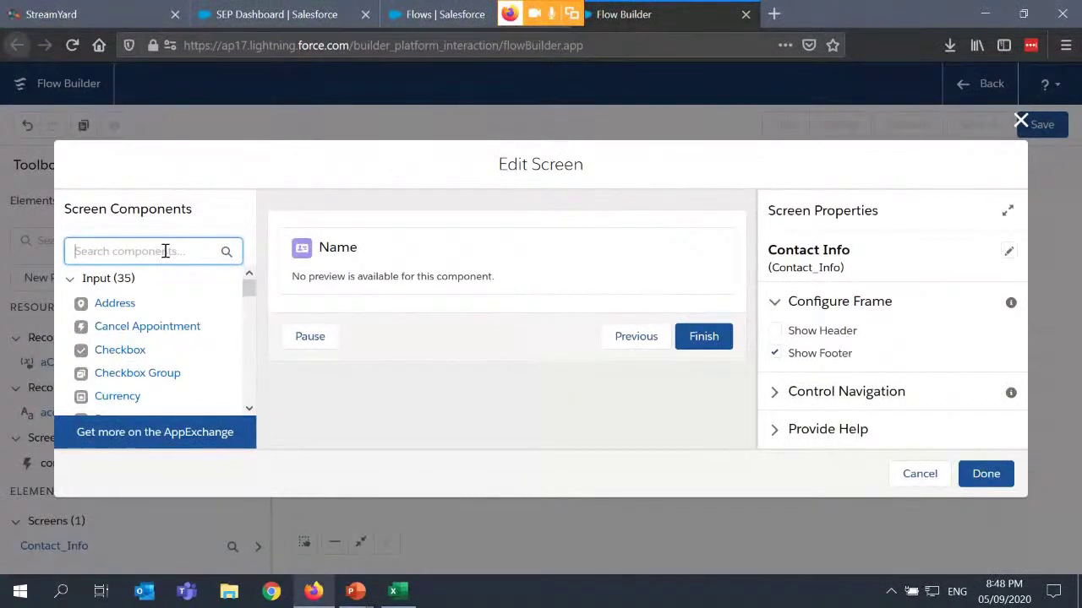
{"action": "type", "text": "pi"}
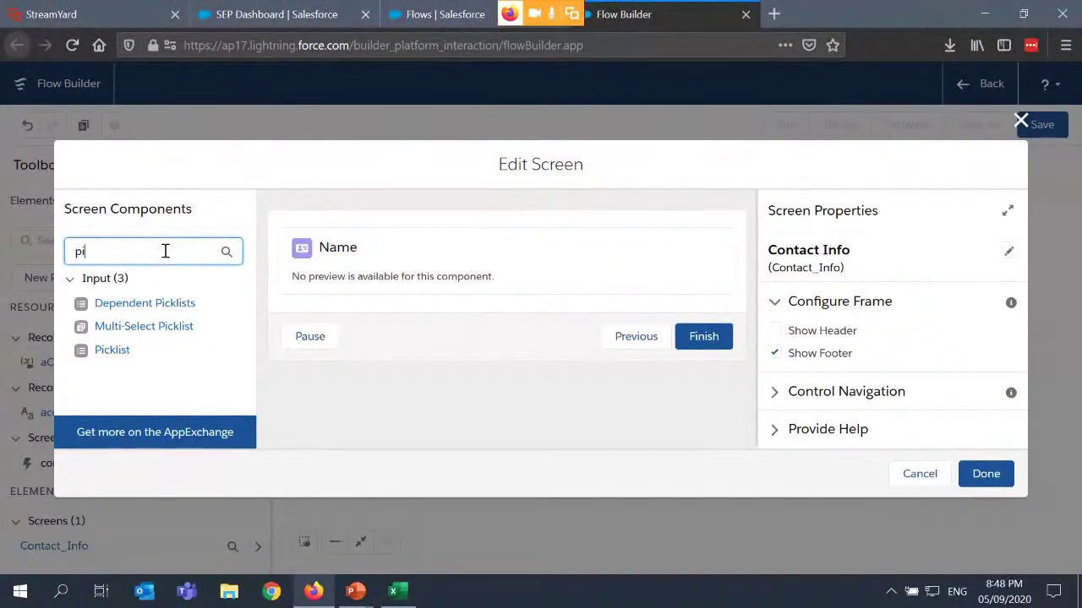
{"action": "left_click_drag", "start_coordinate": [98, 356], "coordinate": [340, 305]}
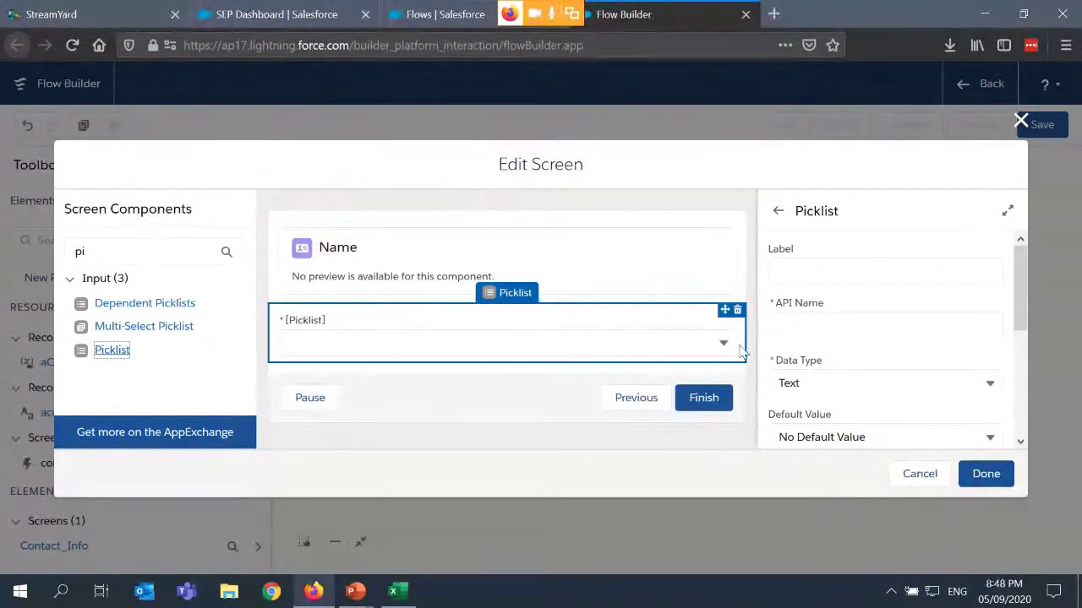
- Label the new picklist Account and give it the API name Account
{"action": "left_click", "coordinate": [924, 271]}
{"action": "type", "text": "C"}
{"action": "key", "text": "BackSpace"}
{"action": "key", "text": "BackSpace"}
{"action": "key", "text": "BackSpace"}
{"action": "type", "text": "Account"}
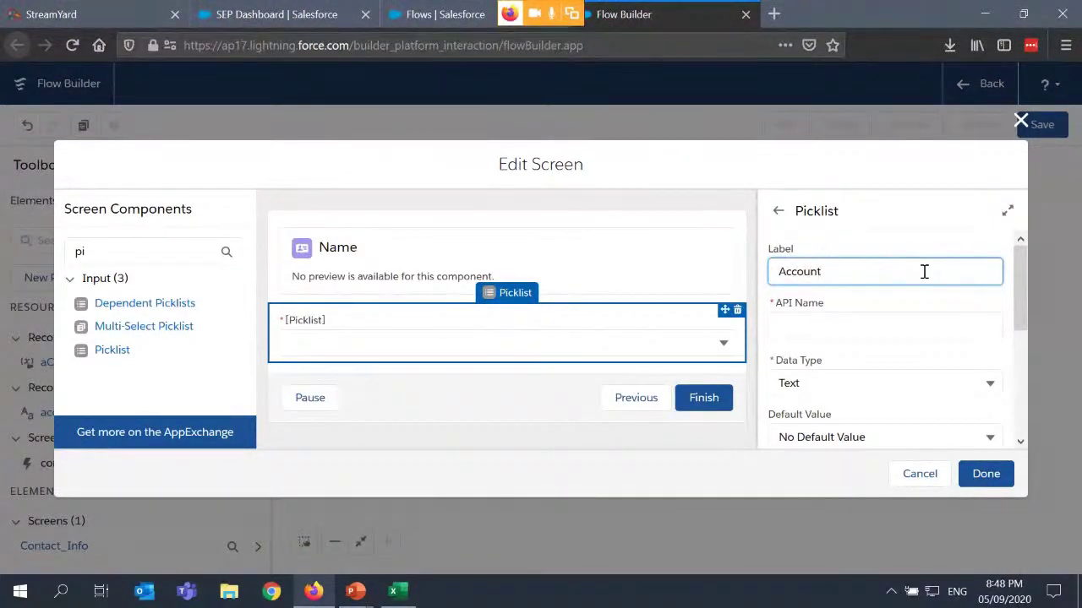
{"action": "key", "text": "Tab"}
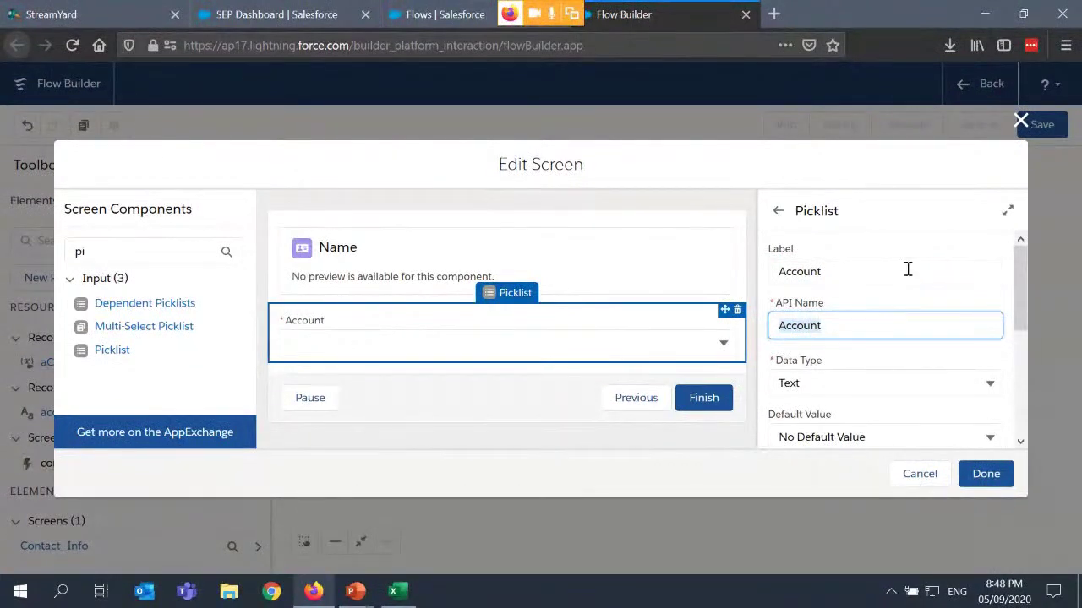
- Use the accountList record choice set as the Account picklist's choice, and finish editing the Contact Info screen
{"action": "scroll", "coordinate": [899, 362], "scroll_direction": "down", "scroll_amount": 3}
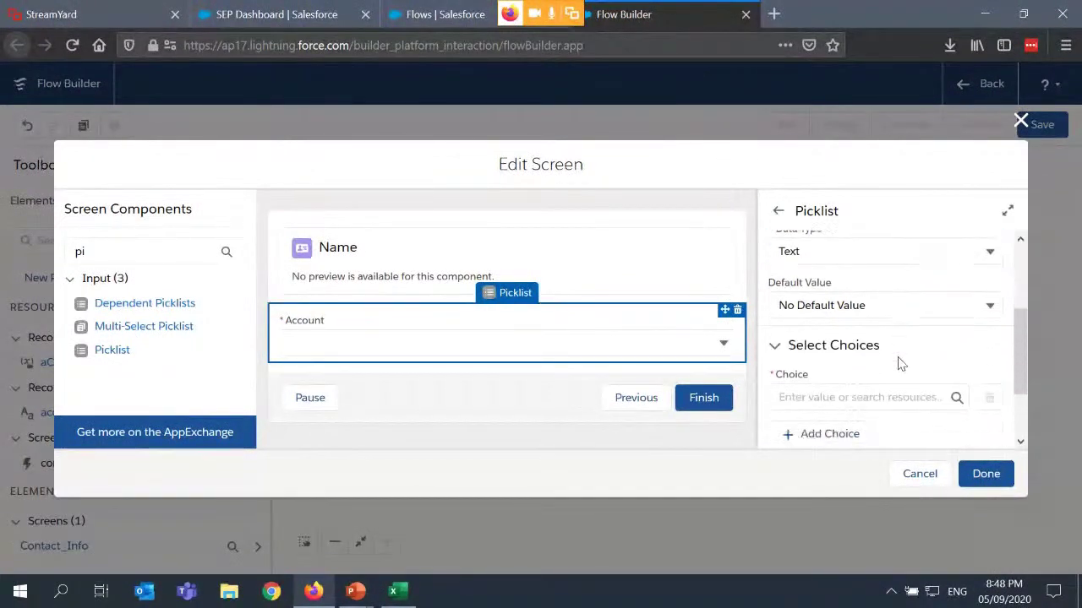
{"action": "scroll", "coordinate": [899, 355], "scroll_direction": "up", "scroll_amount": 2}
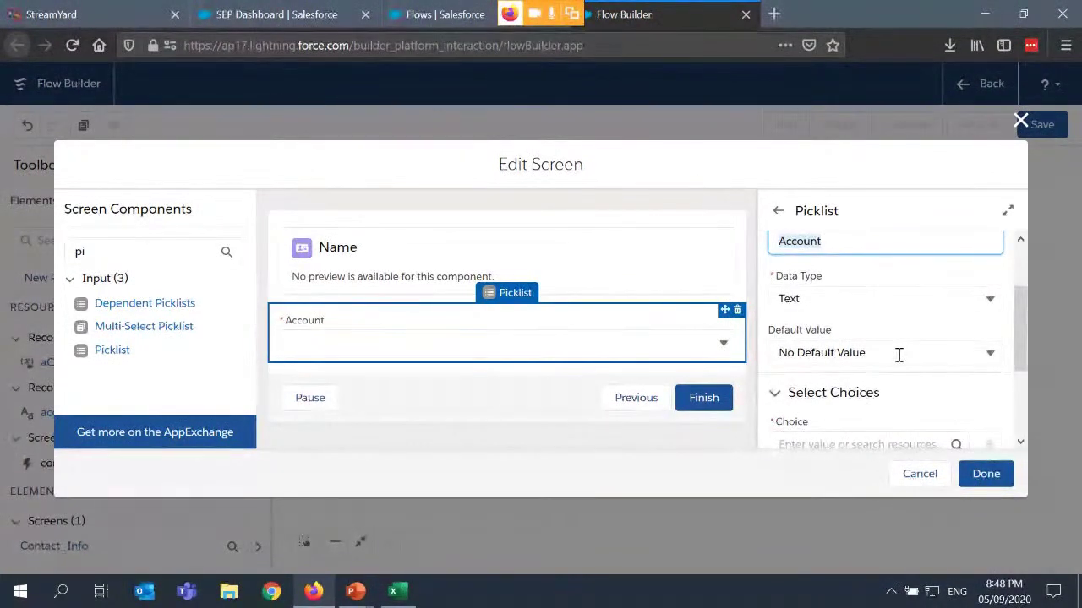
{"action": "left_click", "coordinate": [991, 302]}
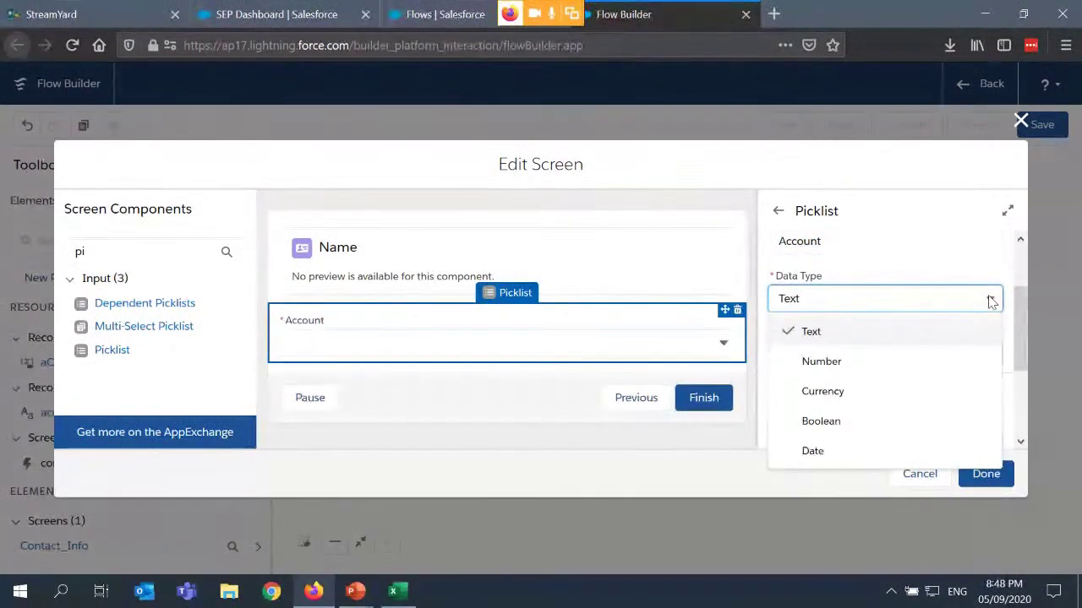
{"action": "left_click", "coordinate": [1006, 272]}
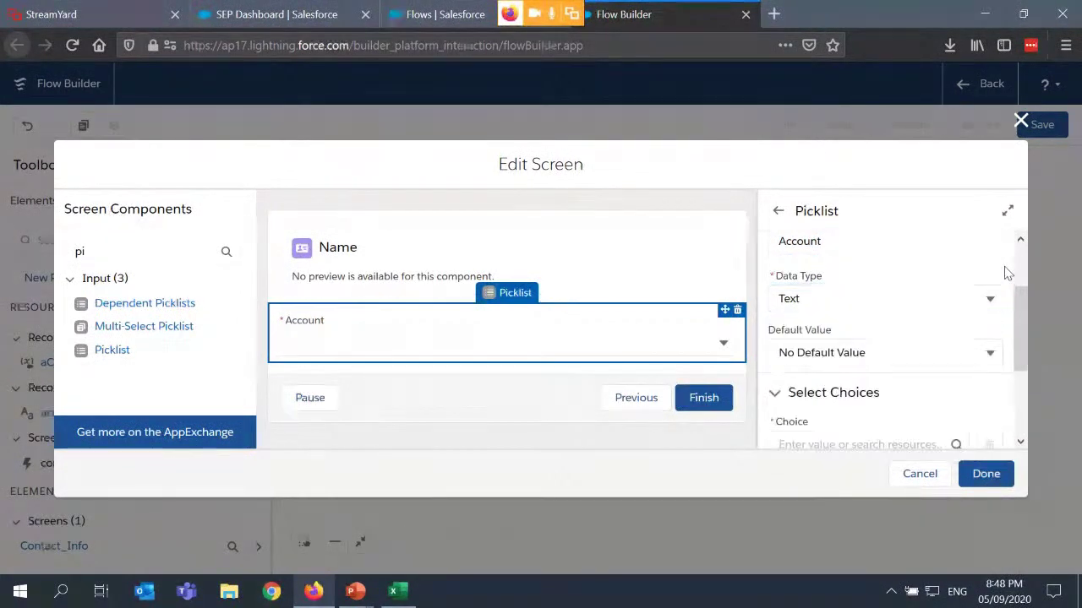
{"action": "scroll", "coordinate": [1004, 271], "scroll_direction": "down", "scroll_amount": 2}
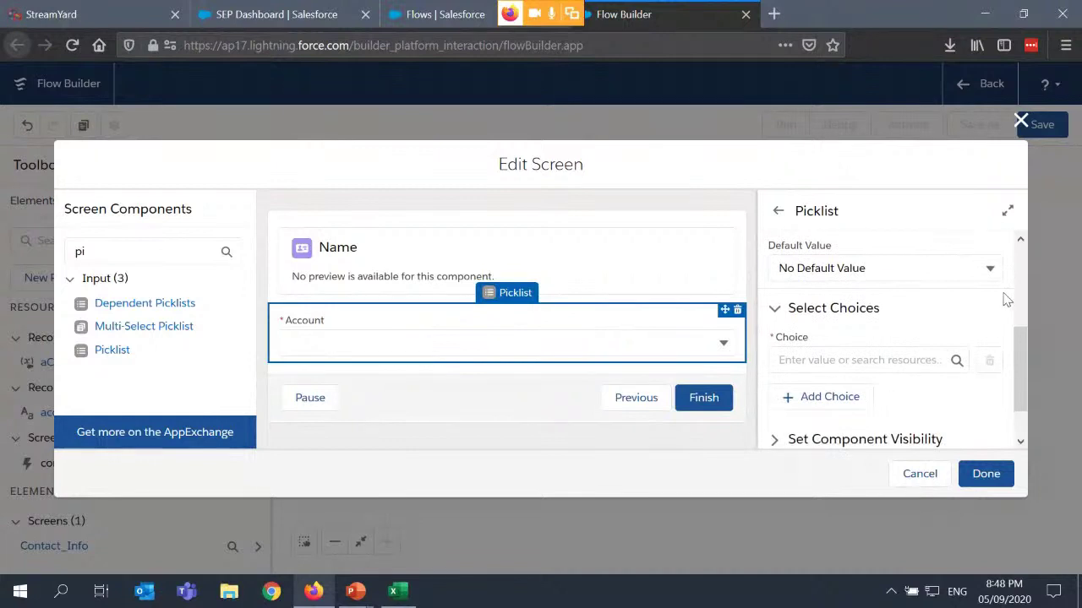
{"action": "left_click", "coordinate": [894, 359]}
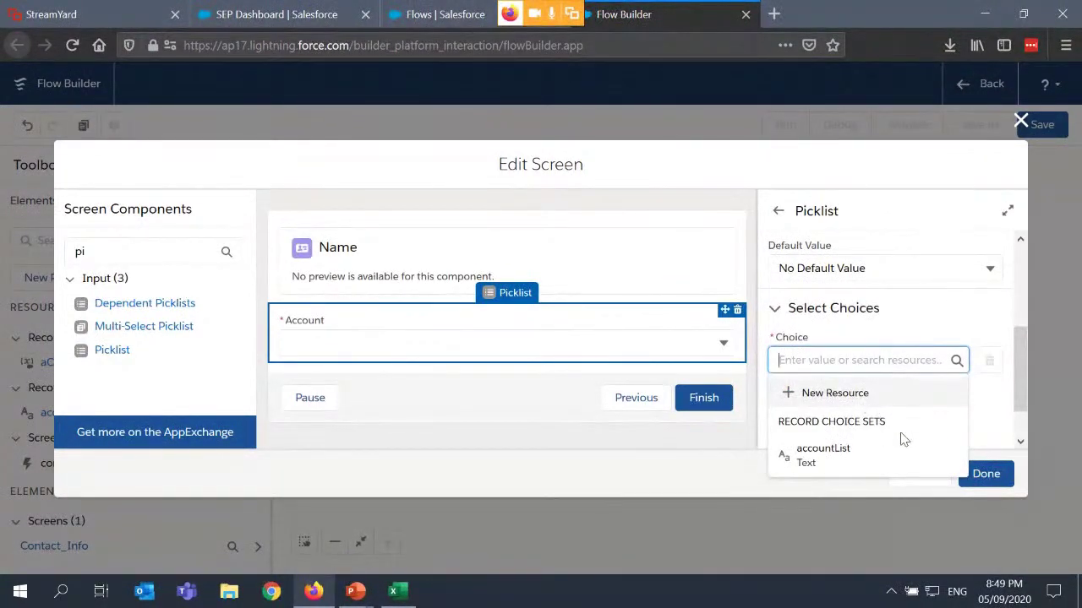
{"action": "left_click", "coordinate": [852, 460]}
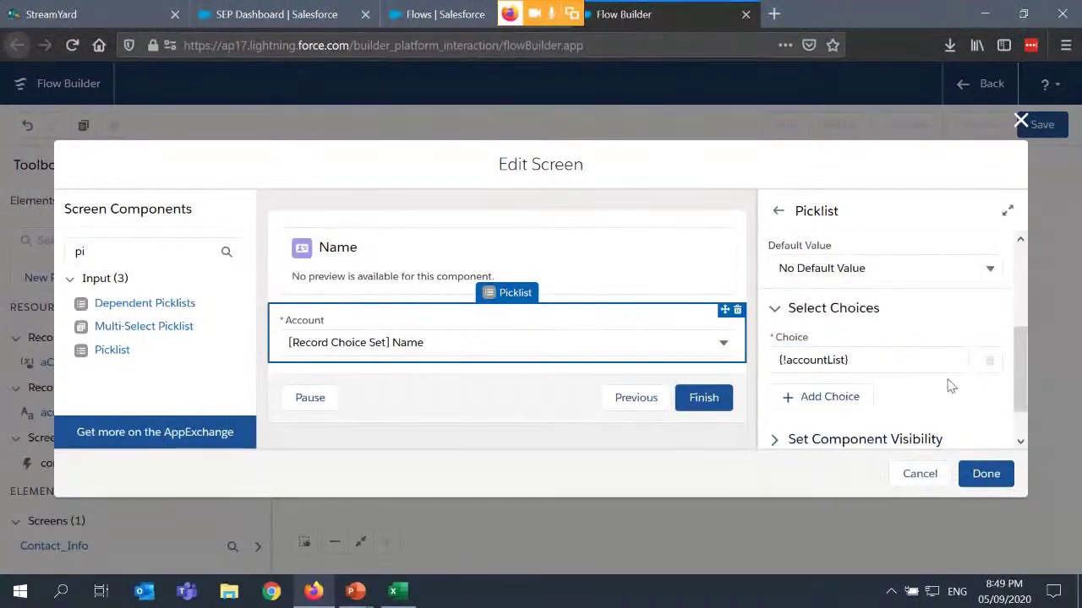
{"action": "scroll", "coordinate": [951, 386], "scroll_direction": "down", "scroll_amount": 1}
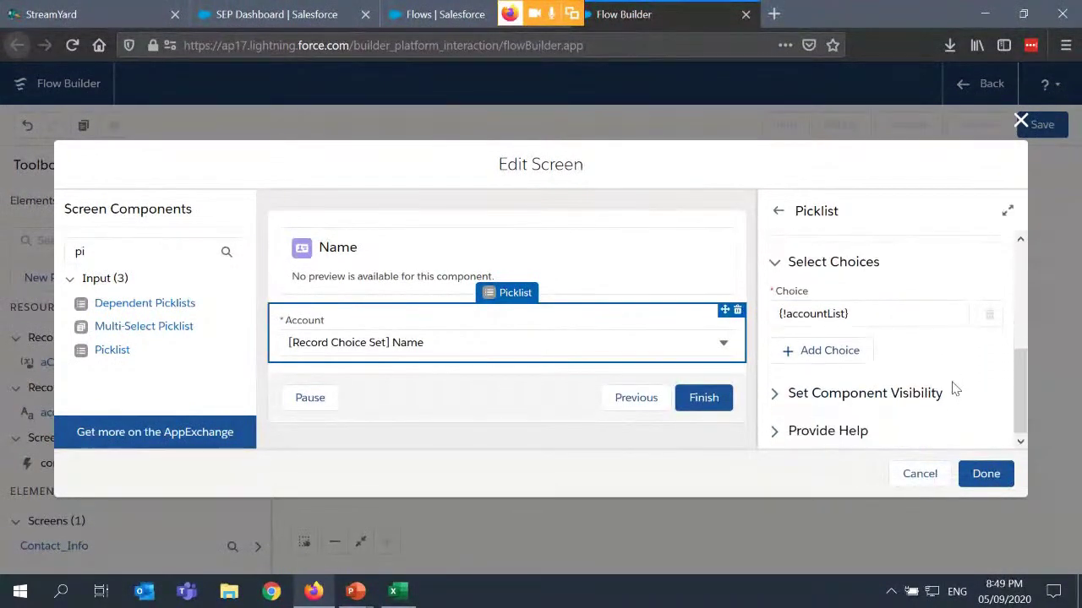
{"action": "left_click", "coordinate": [987, 474]}
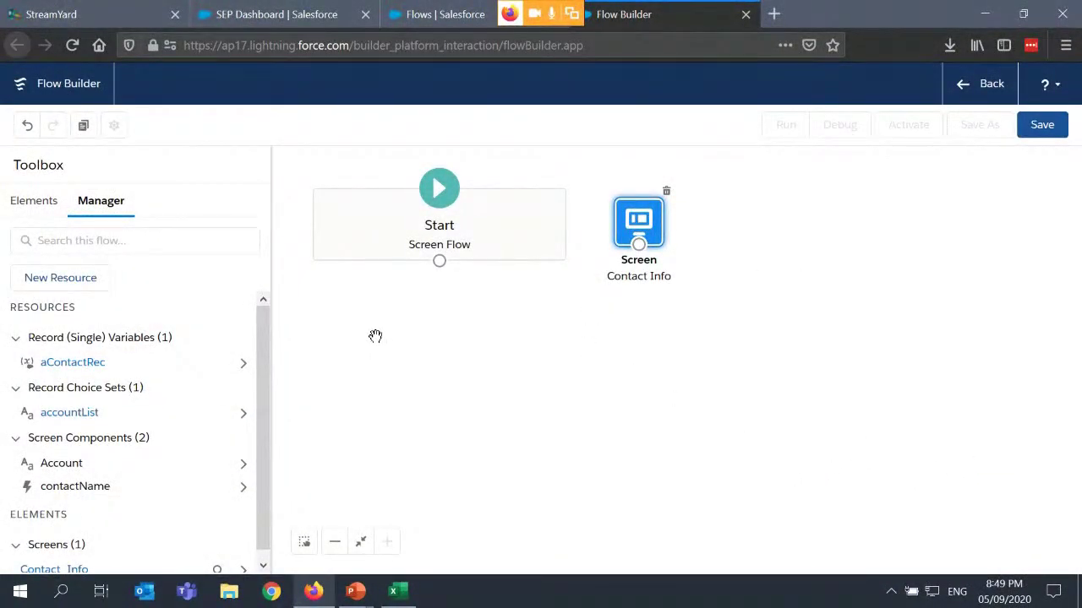
- Connect the Start element to the Contact Info screen, and bring up the data elements available for the flow
{"action": "left_click_drag", "start_coordinate": [439, 265], "coordinate": [644, 221]}
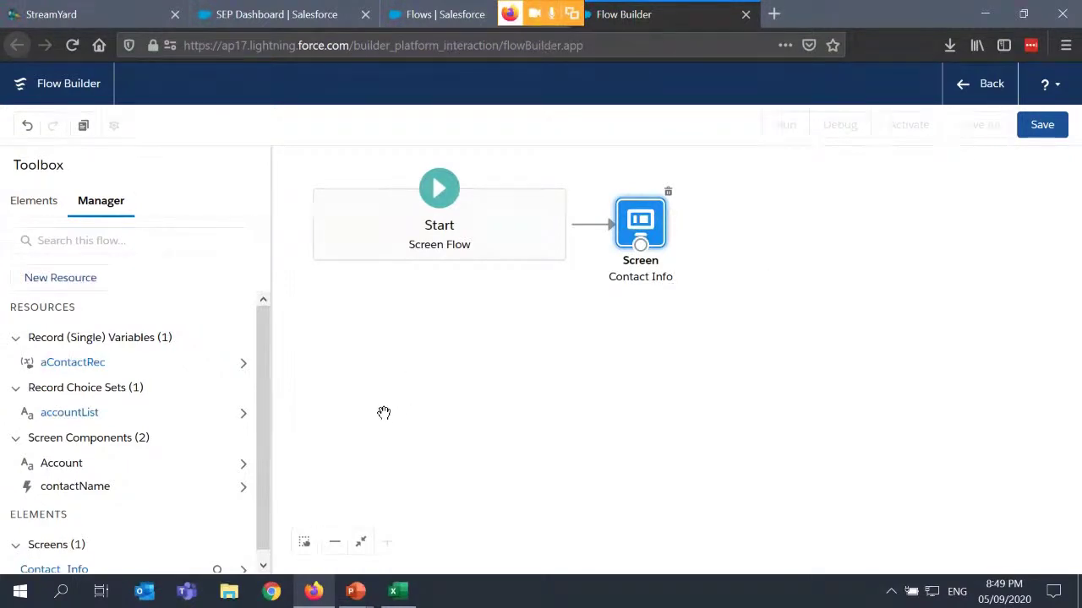
{"action": "left_click", "coordinate": [34, 203]}
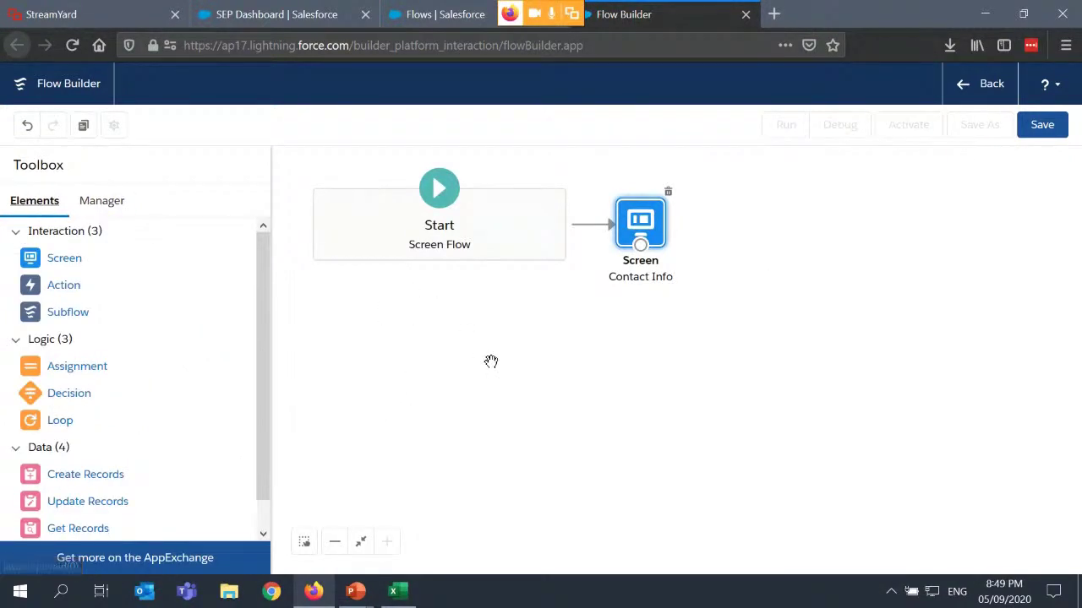
{"action": "left_click_drag", "start_coordinate": [259, 319], "coordinate": [262, 374]}
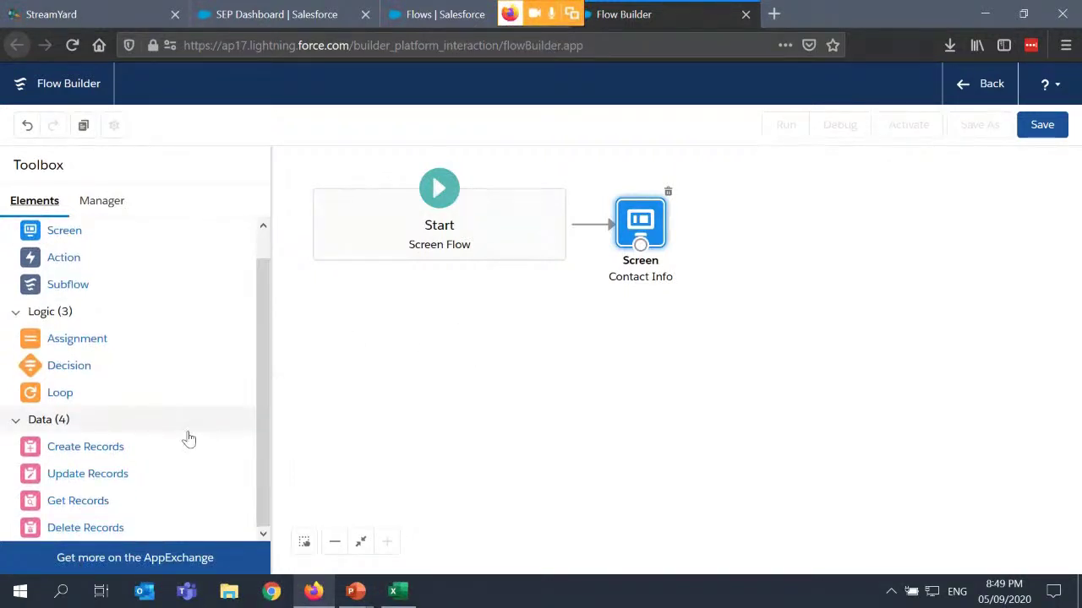
- Add a Create Records element below the Contact Info screen and label it New Contact
{"action": "left_click_drag", "start_coordinate": [96, 453], "coordinate": [629, 321]}
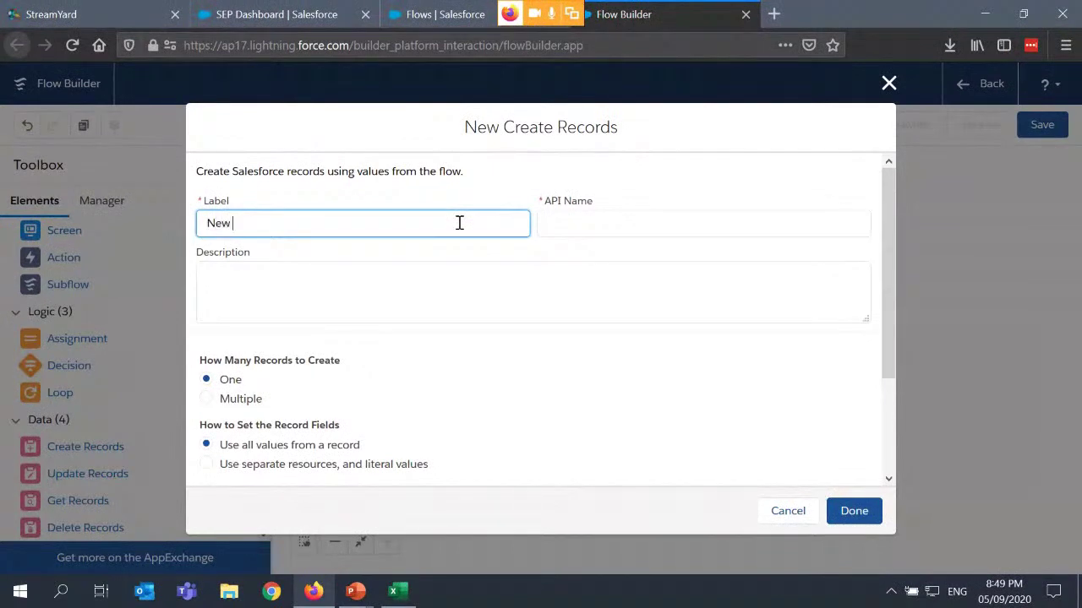
{"action": "type", "text": "A"}
{"action": "type", "text": "ontact"}
{"action": "key", "text": "Tab"}
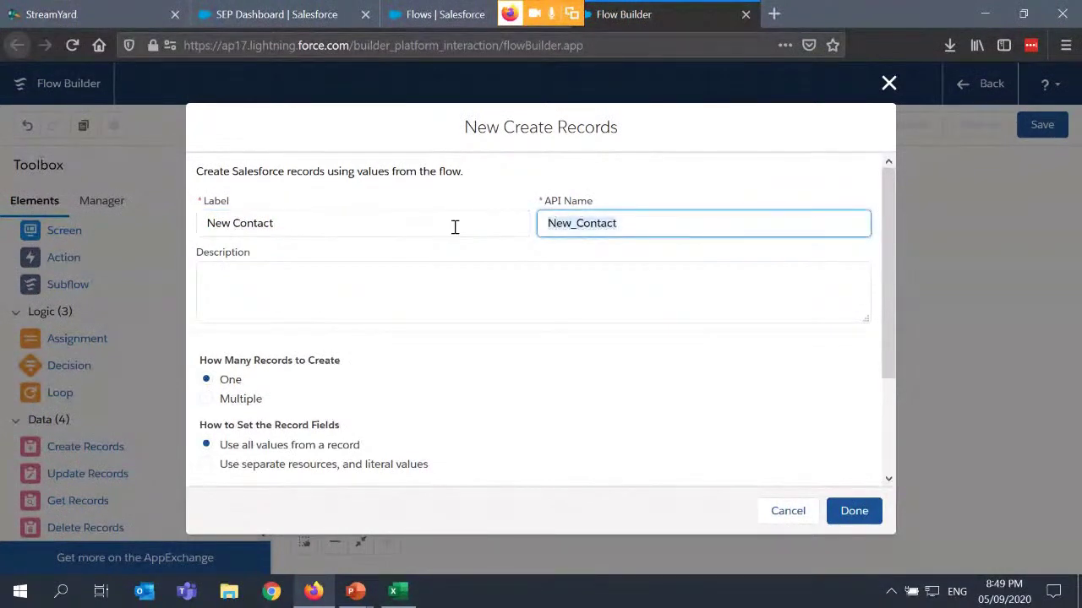
{"action": "key", "text": "Tab"}
- Have the New Contact element create one record from all values of aContactRec, and finish defining it
{"action": "scroll", "coordinate": [525, 296], "scroll_direction": "down", "scroll_amount": 3}
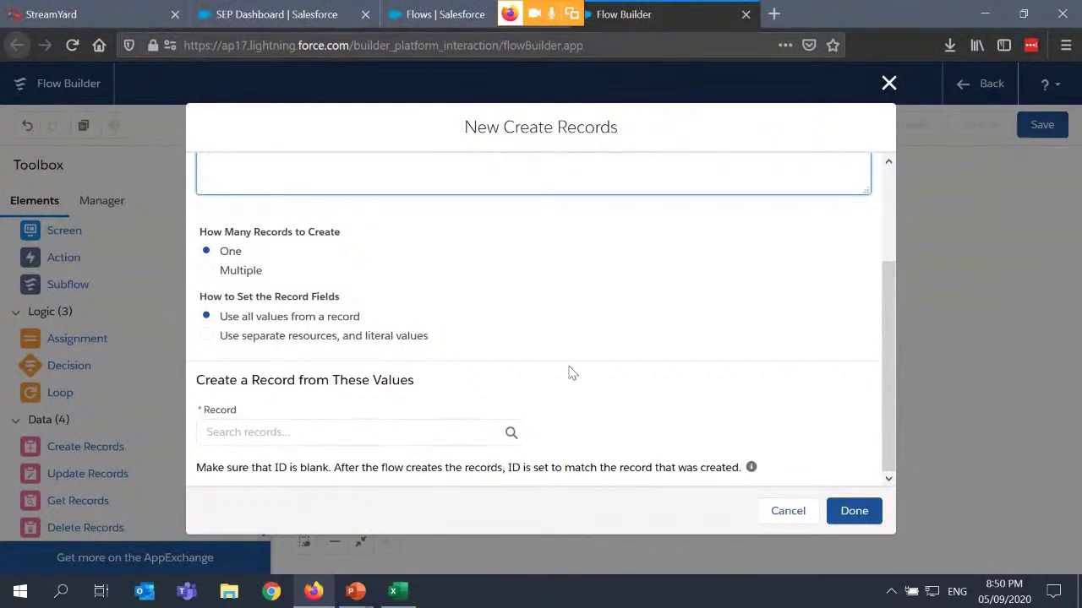
{"action": "left_click", "coordinate": [471, 430]}
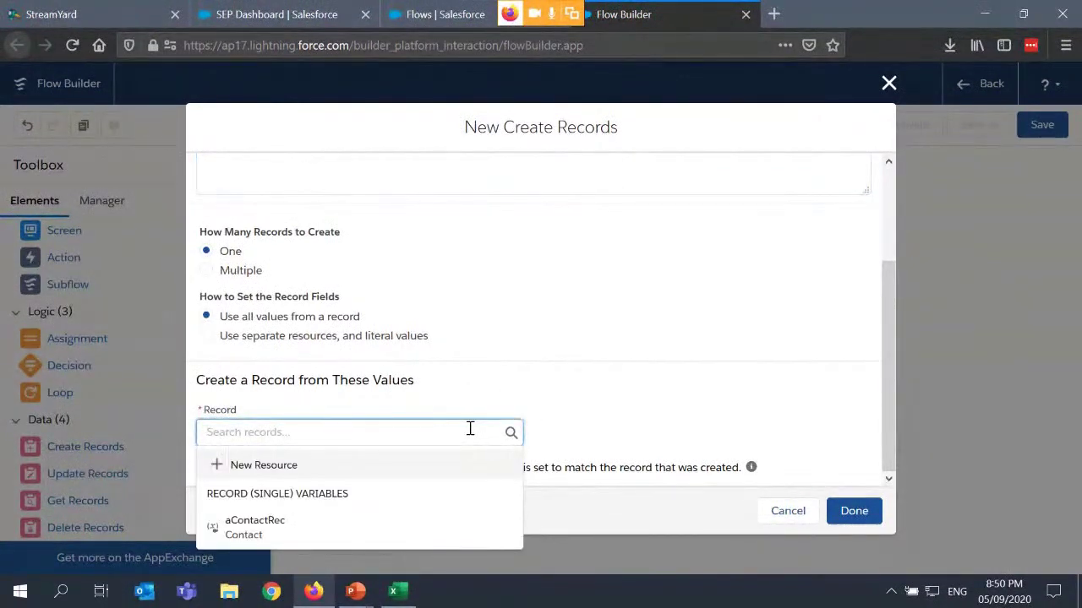
{"action": "left_click", "coordinate": [402, 530]}
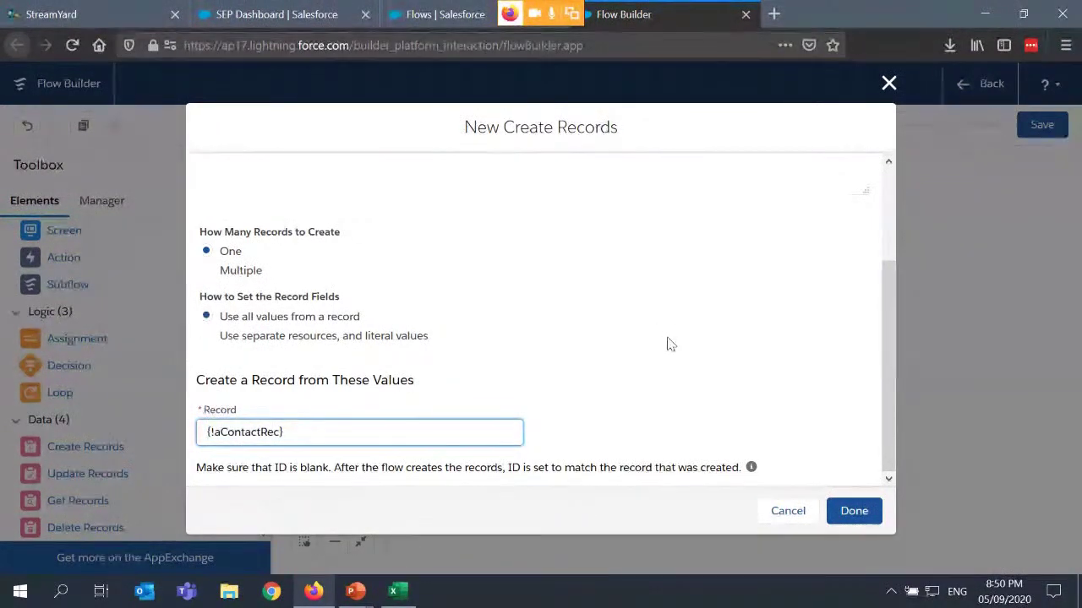
{"action": "left_click", "coordinate": [867, 515]}
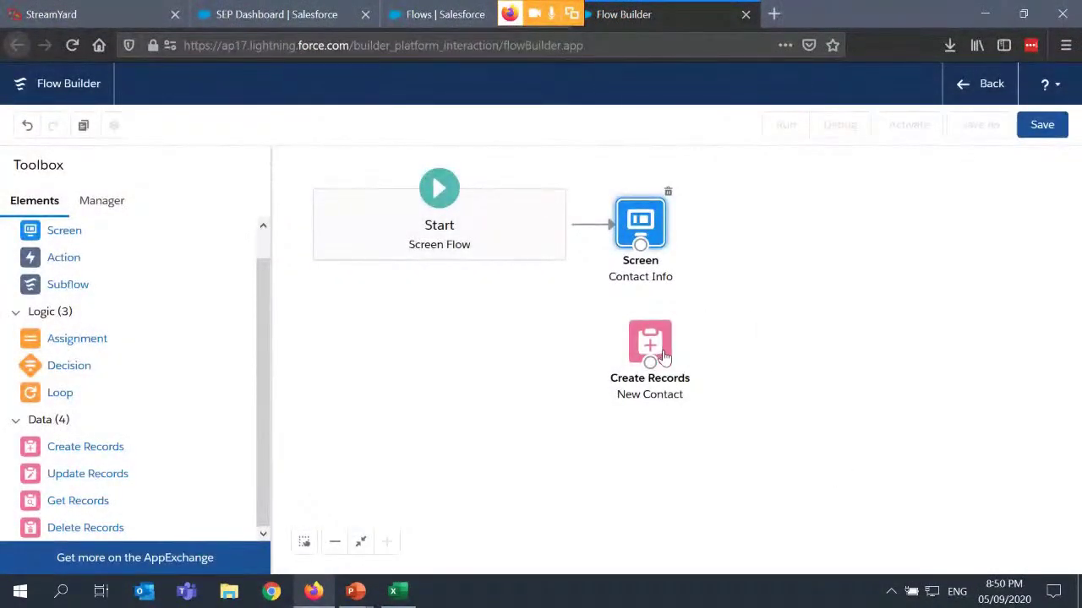
{"action": "left_click_drag", "start_coordinate": [660, 354], "coordinate": [658, 358]}
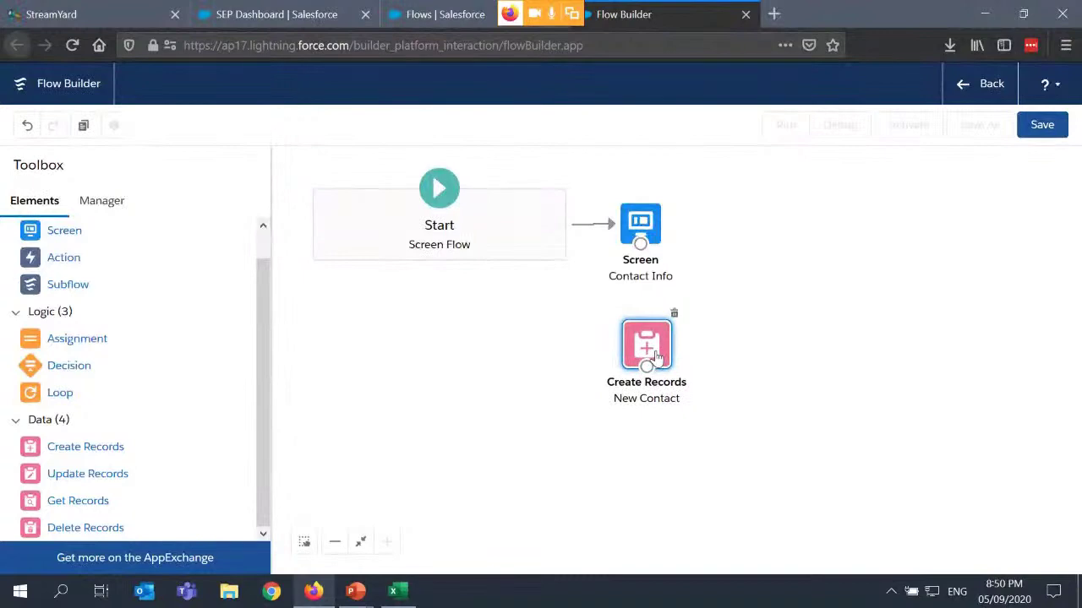
- Reopen the Contact Info screen and check the Account picklist's data type and choice settings
{"action": "left_click", "coordinate": [663, 224]}
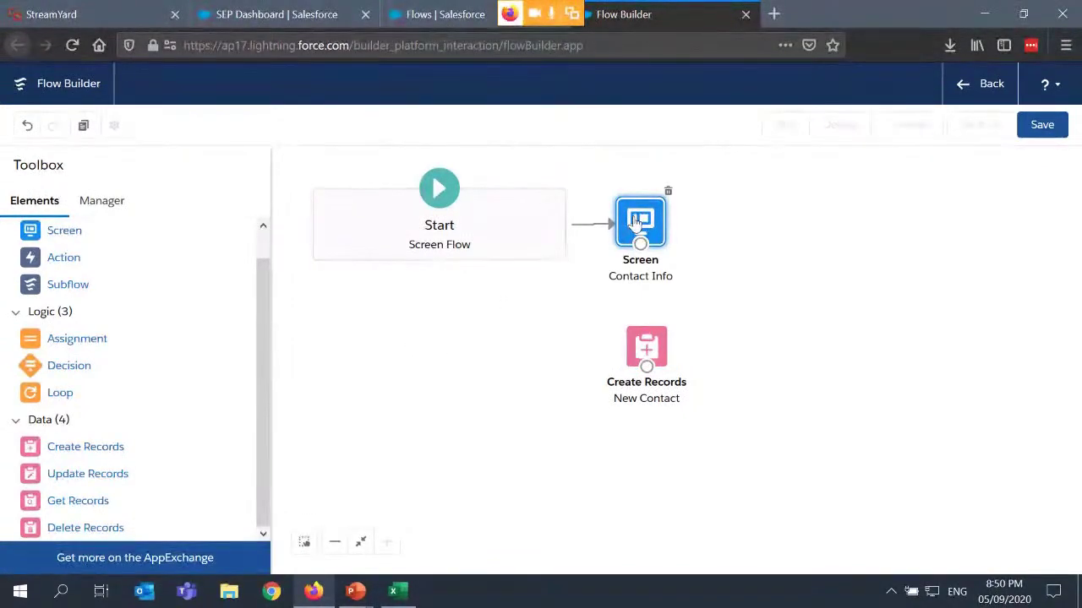
{"action": "double_click", "coordinate": [637, 221]}
{"action": "left_click", "coordinate": [534, 326]}
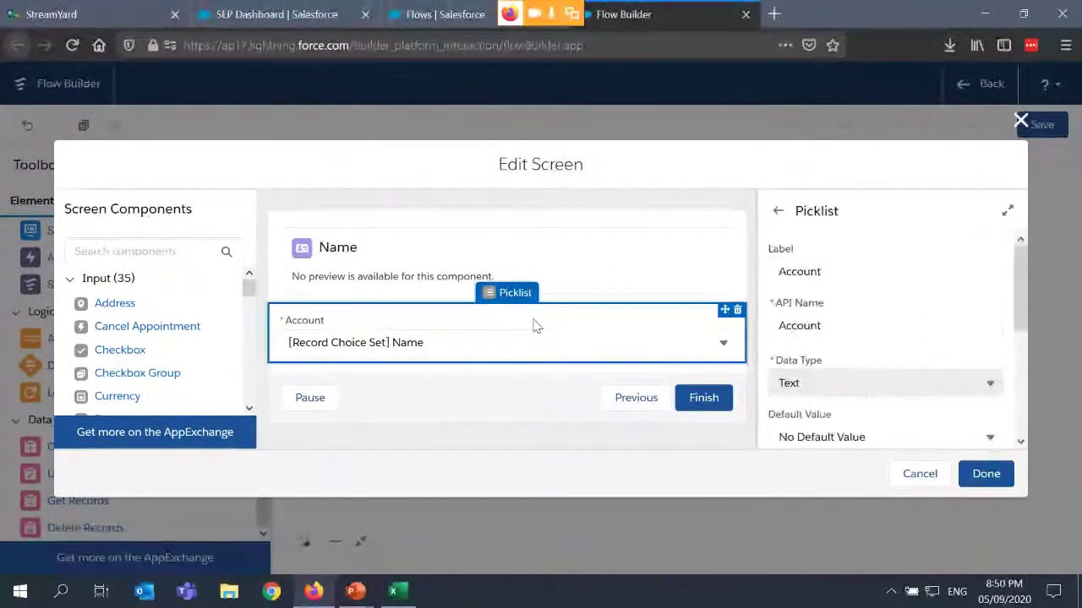
{"action": "scroll", "coordinate": [879, 262], "scroll_direction": "down", "scroll_amount": 2}
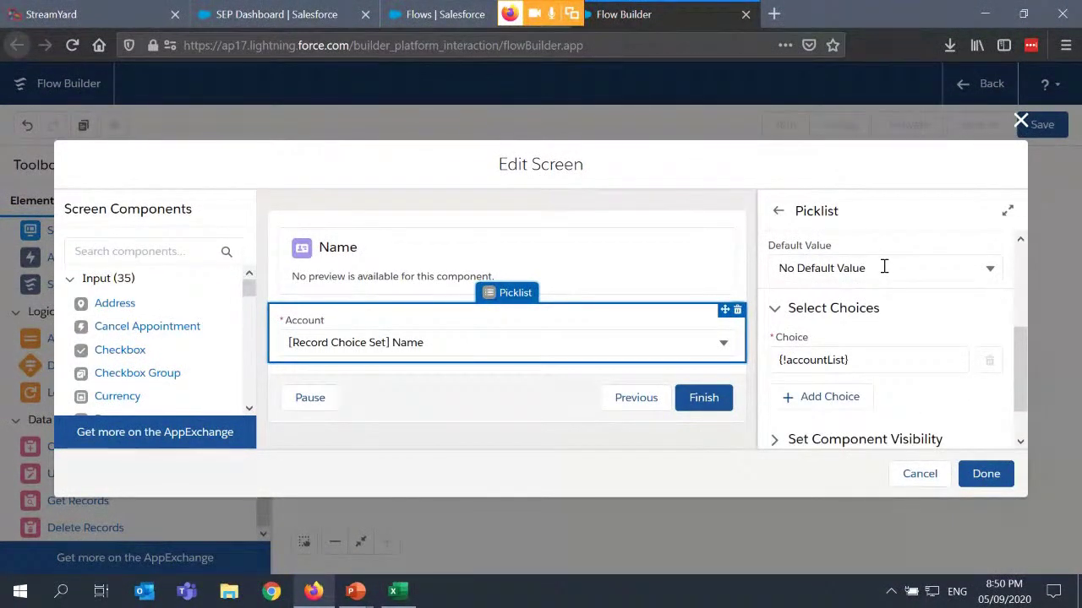
{"action": "scroll", "coordinate": [883, 268], "scroll_direction": "down", "scroll_amount": 1}
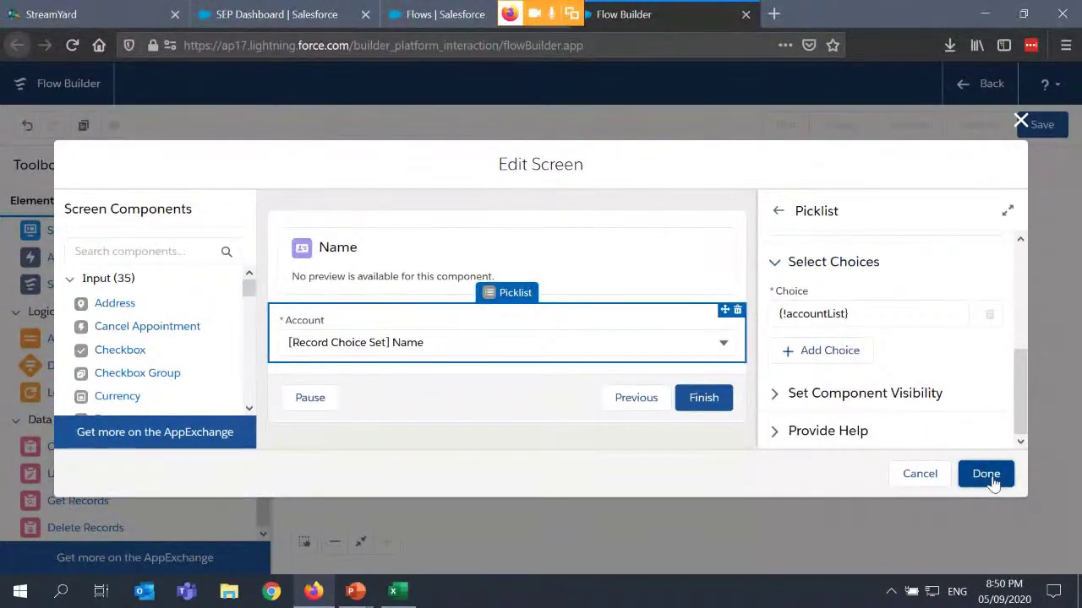
{"action": "left_click", "coordinate": [985, 474]}
- Move the New Contact element further down and add an Assignment element labelled Assign Account beside the Contact Info screen
{"action": "left_click_drag", "start_coordinate": [659, 355], "coordinate": [658, 418]}
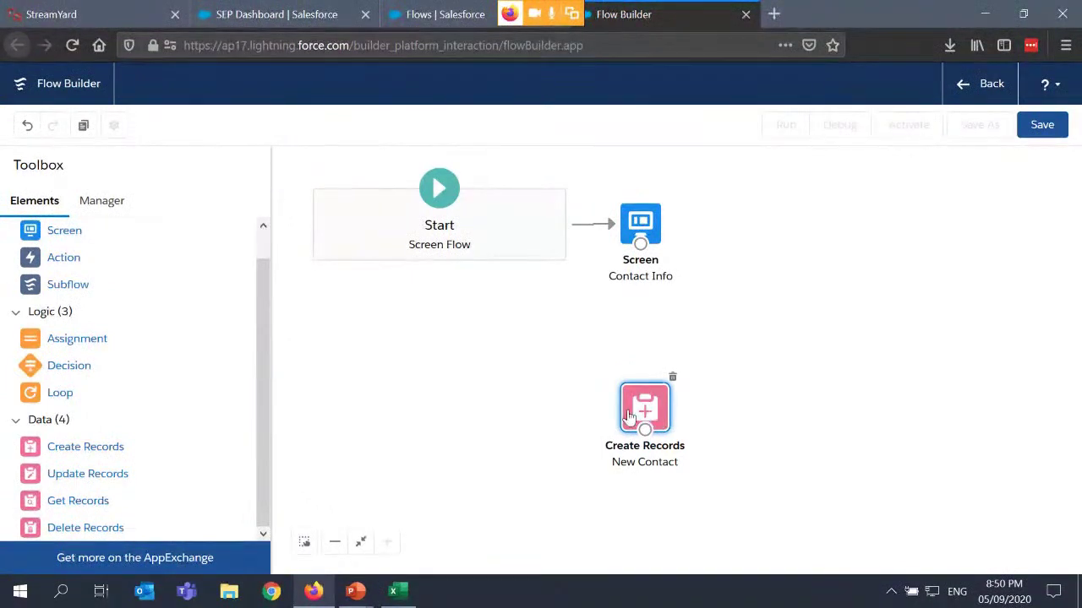
{"action": "left_click_drag", "start_coordinate": [73, 349], "coordinate": [775, 208]}
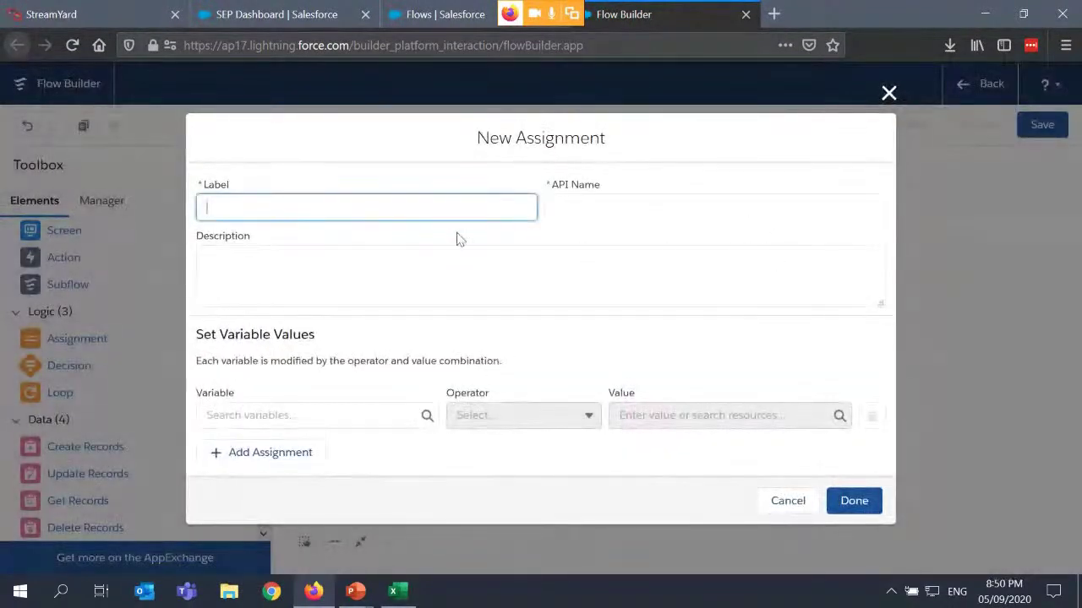
{"action": "type", "text": "Assign Acco"}
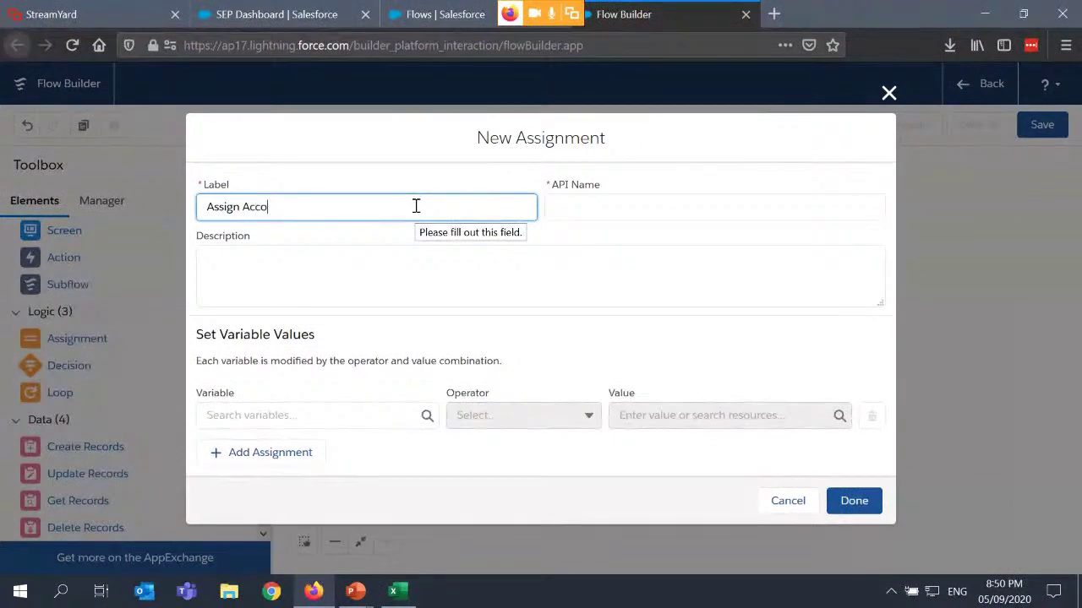
{"action": "type", "text": "unt"}
{"action": "key", "text": "Tab"}
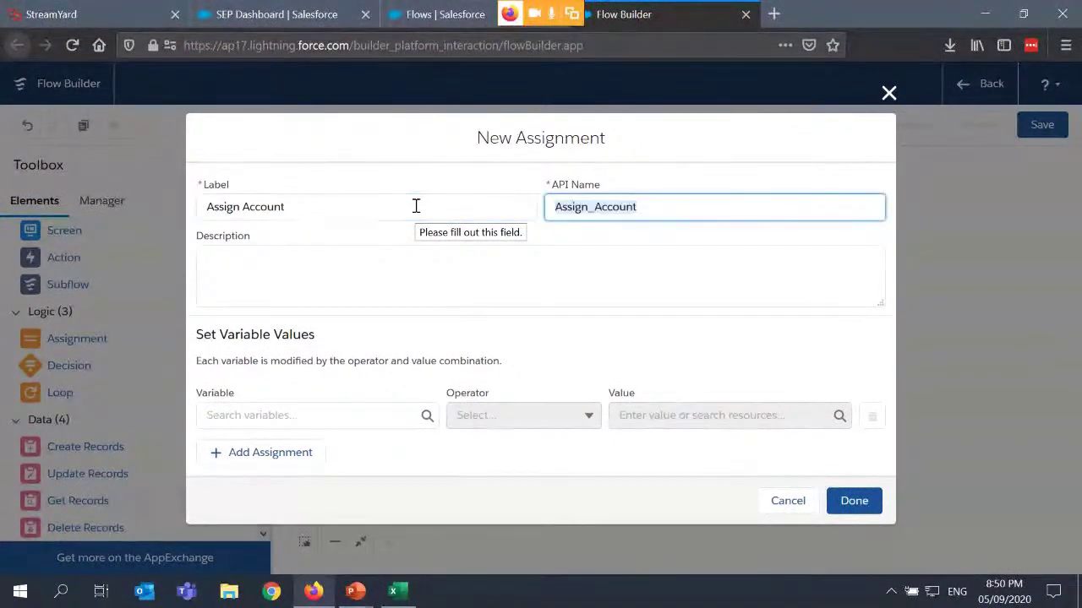
{"action": "left_click", "coordinate": [452, 296]}
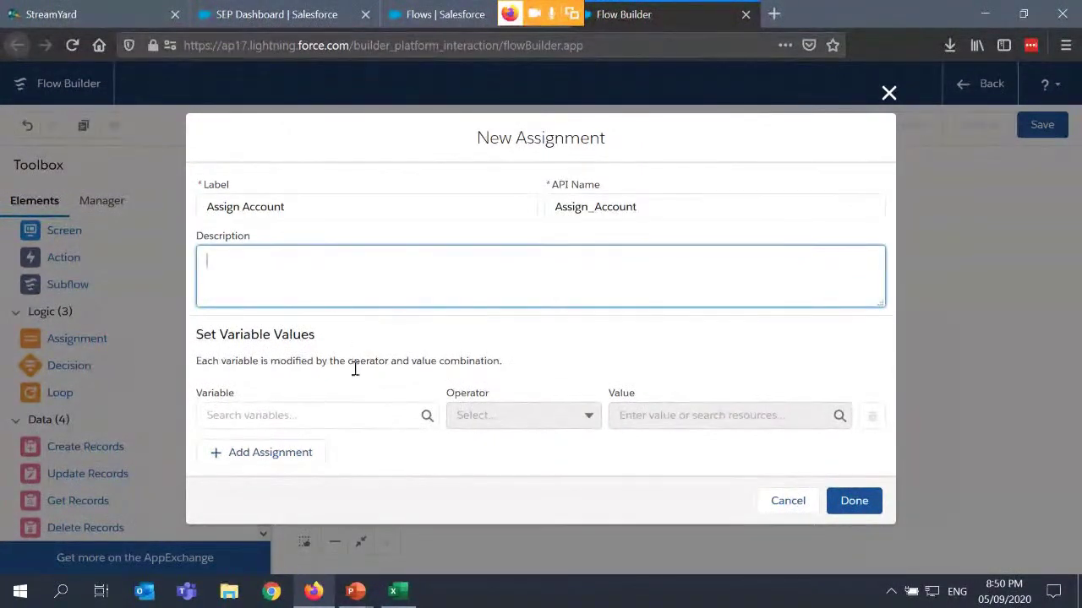
- Set aContactRec.AccountId equal to the Account picklist screen component, and finish the Assign Account assignment
{"action": "left_click", "coordinate": [361, 408]}
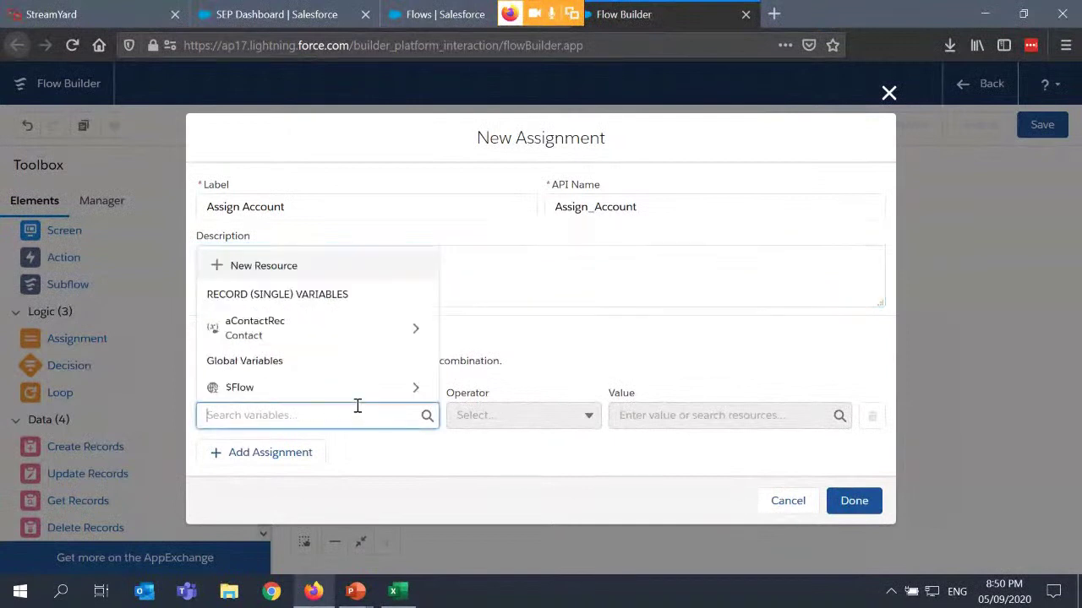
{"action": "left_click", "coordinate": [399, 329]}
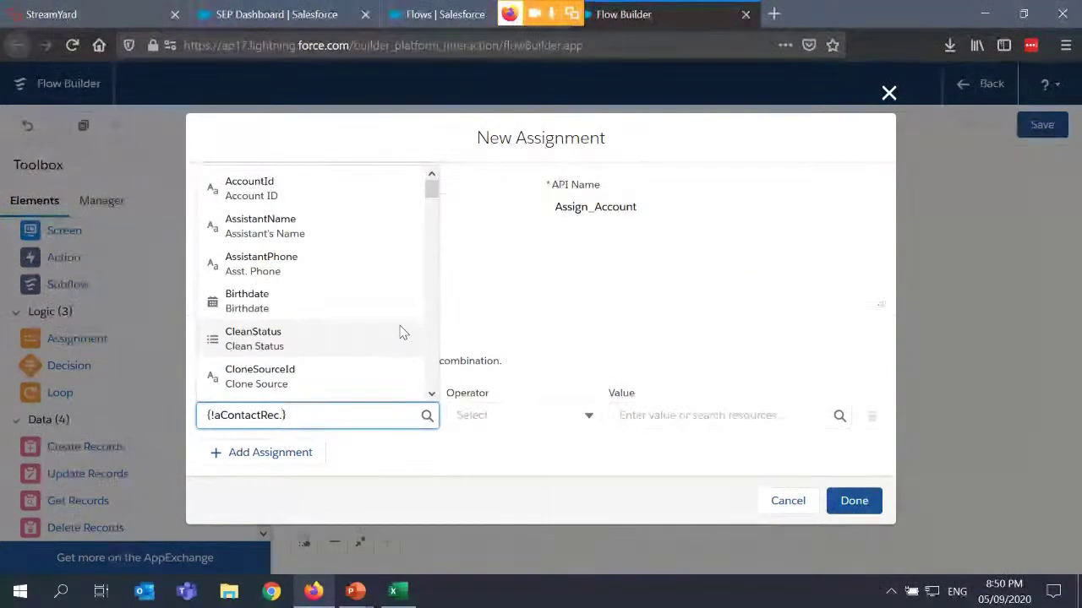
{"action": "left_click", "coordinate": [343, 194]}
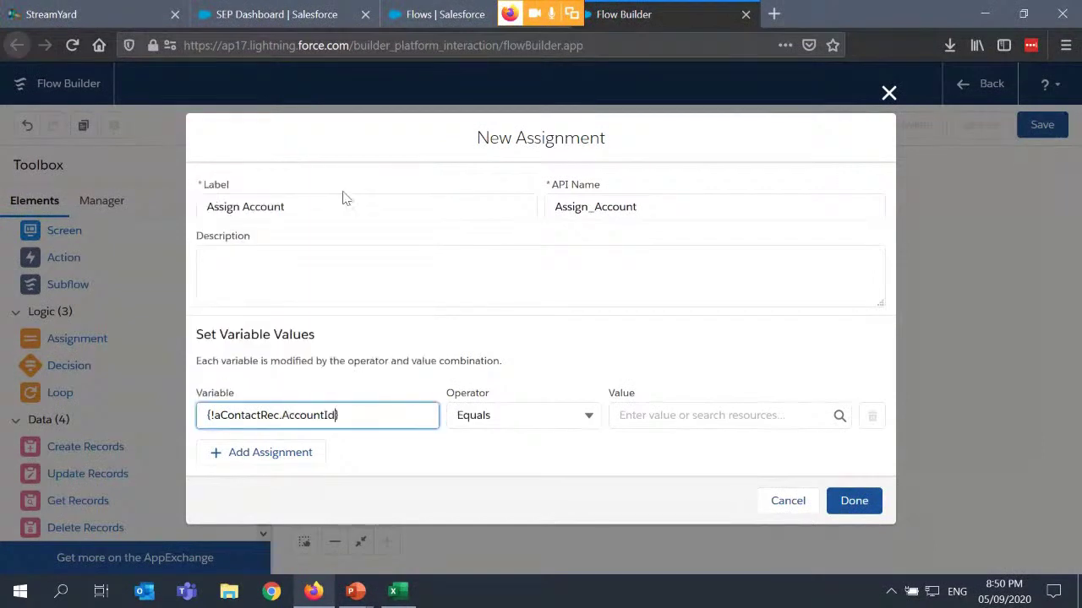
{"action": "left_click", "coordinate": [670, 420]}
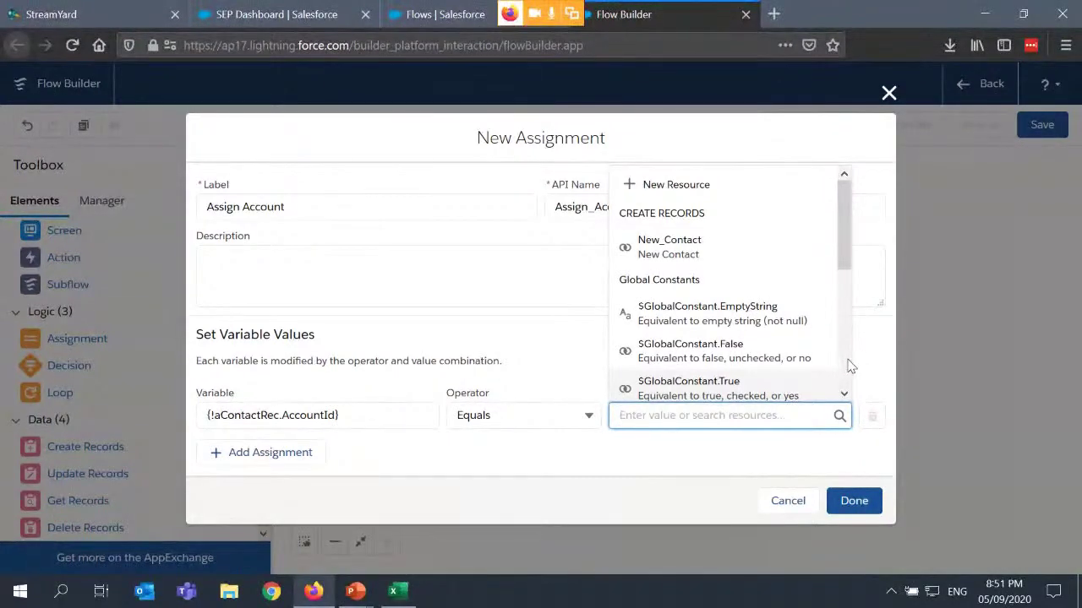
{"action": "scroll", "coordinate": [851, 366], "scroll_direction": "down", "scroll_amount": 3}
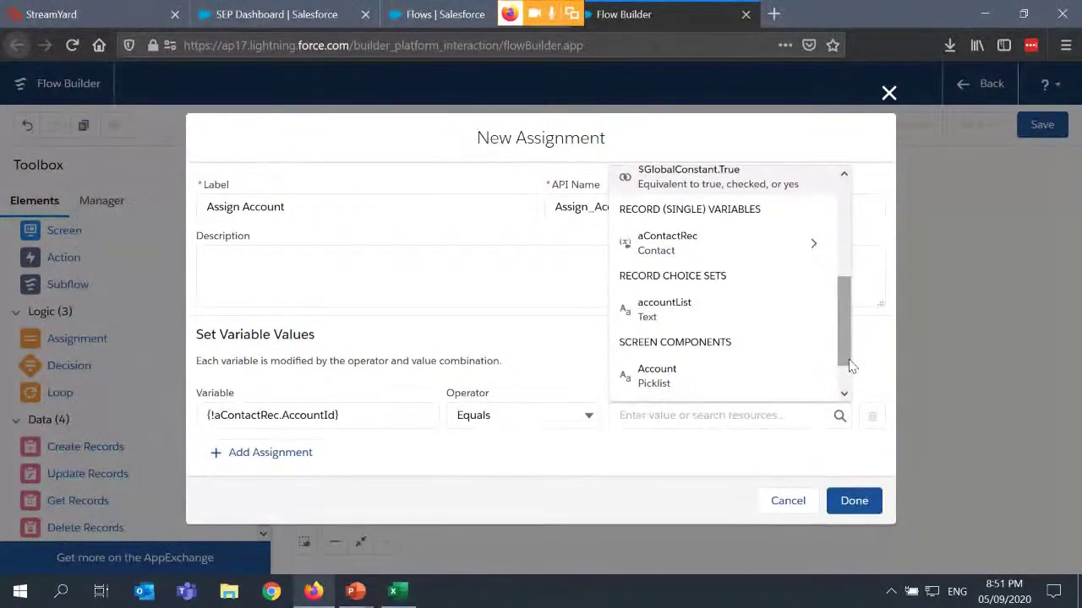
{"action": "left_click_drag", "start_coordinate": [849, 340], "coordinate": [849, 345]}
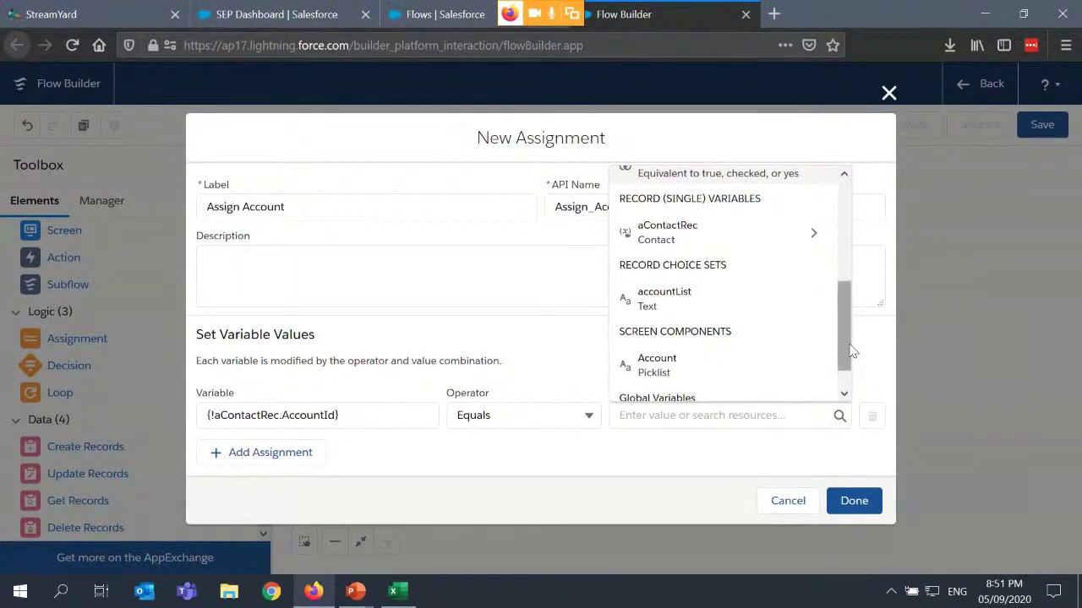
{"action": "left_click_drag", "start_coordinate": [845, 348], "coordinate": [843, 379]}
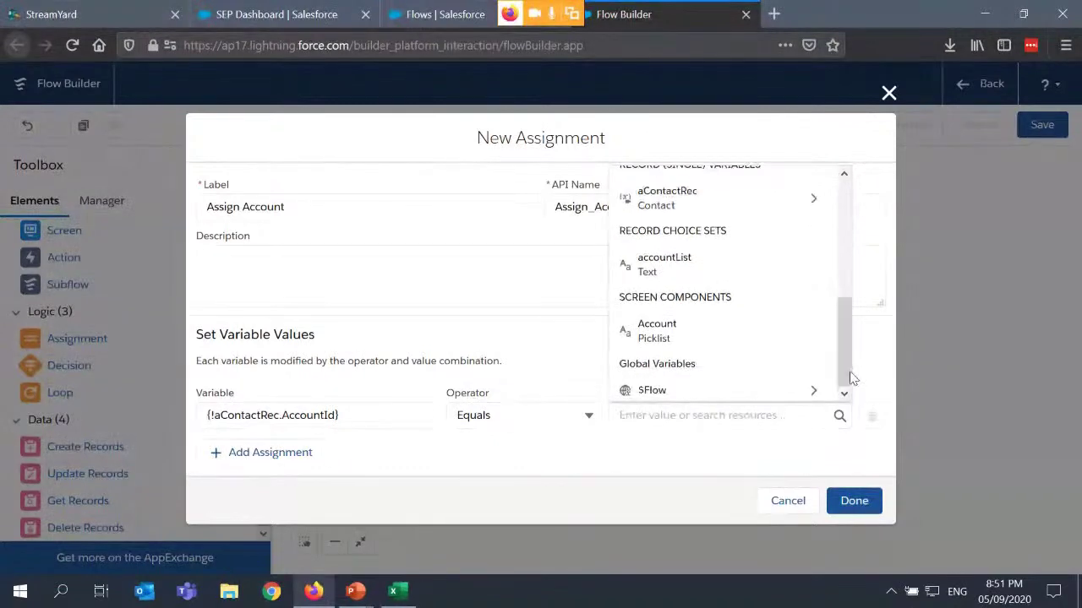
{"action": "left_click", "coordinate": [786, 338]}
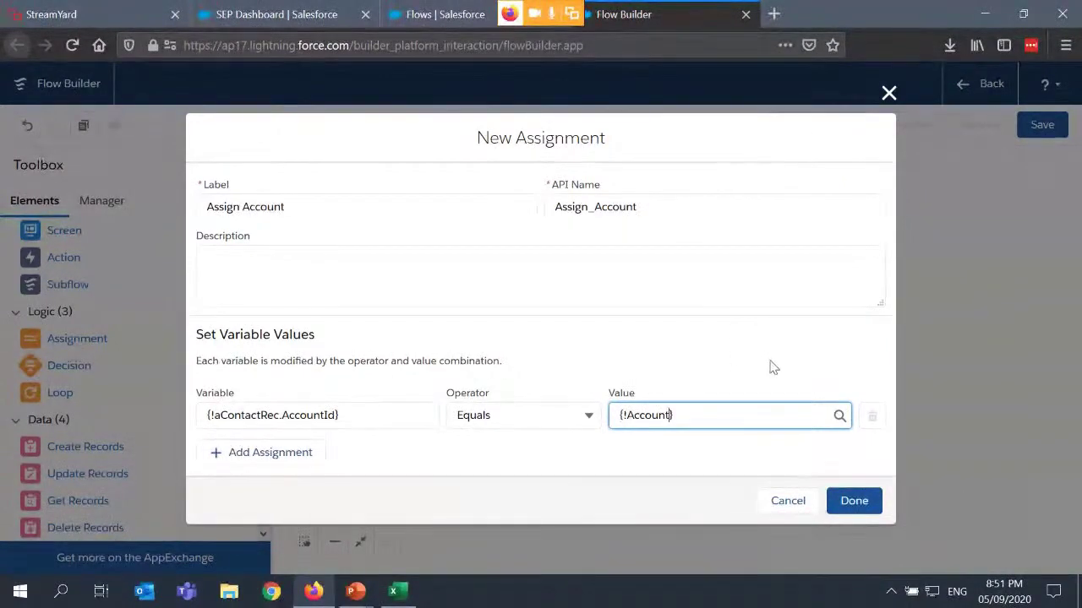
{"action": "left_click", "coordinate": [855, 502]}
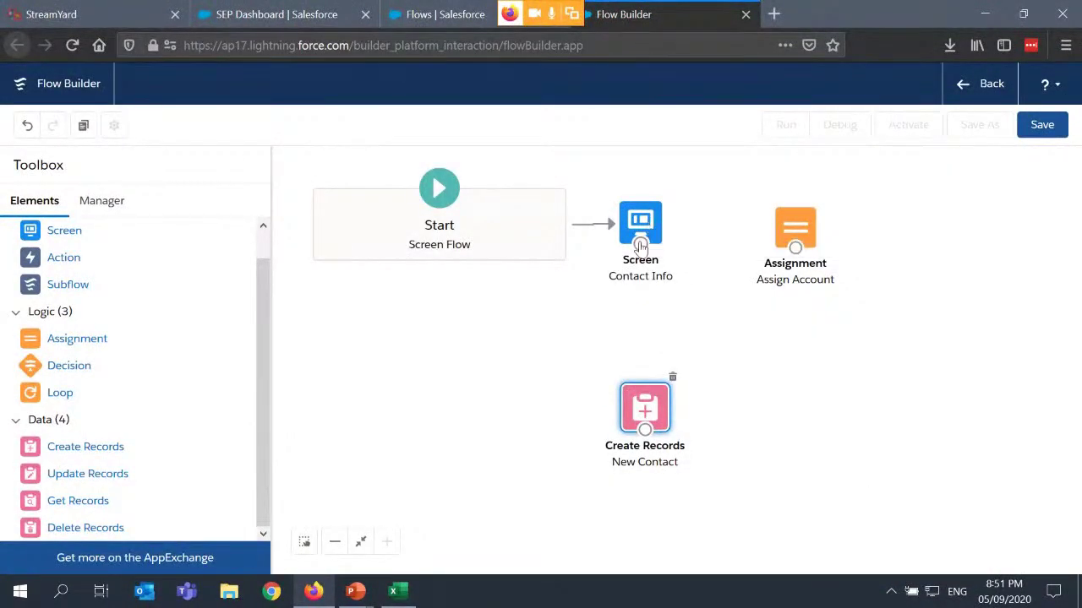
- Connect the Contact Info screen to Assign Account, and Assign Account to the New Contact element
{"action": "left_click_drag", "start_coordinate": [640, 243], "coordinate": [793, 224]}
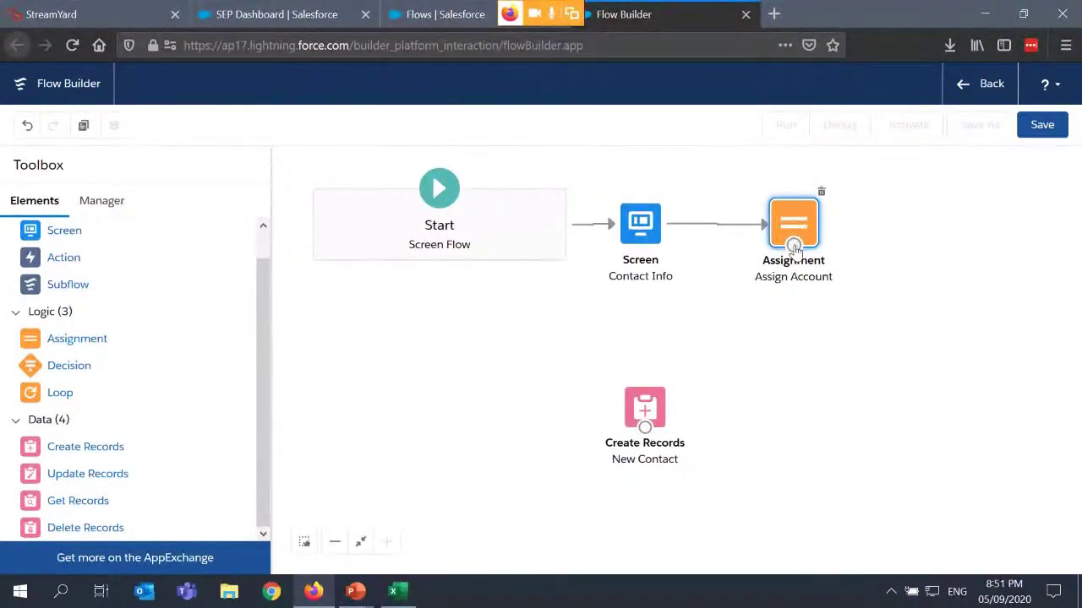
{"action": "left_click_drag", "start_coordinate": [794, 248], "coordinate": [656, 410]}
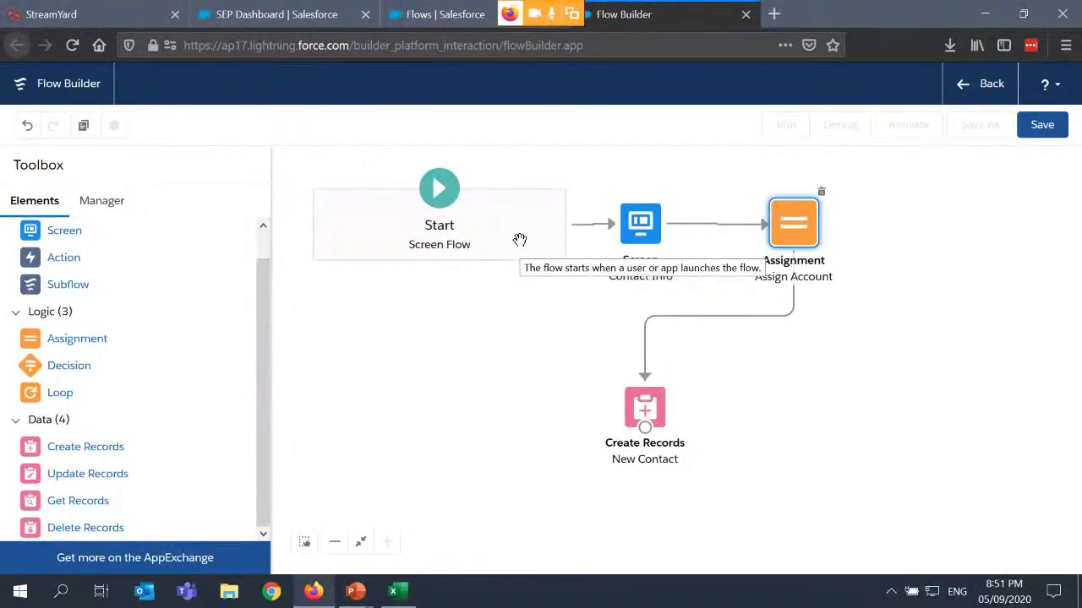
- Save the flow with the label Create New Contact, leaving the description empty
{"action": "left_click", "coordinate": [1042, 125]}
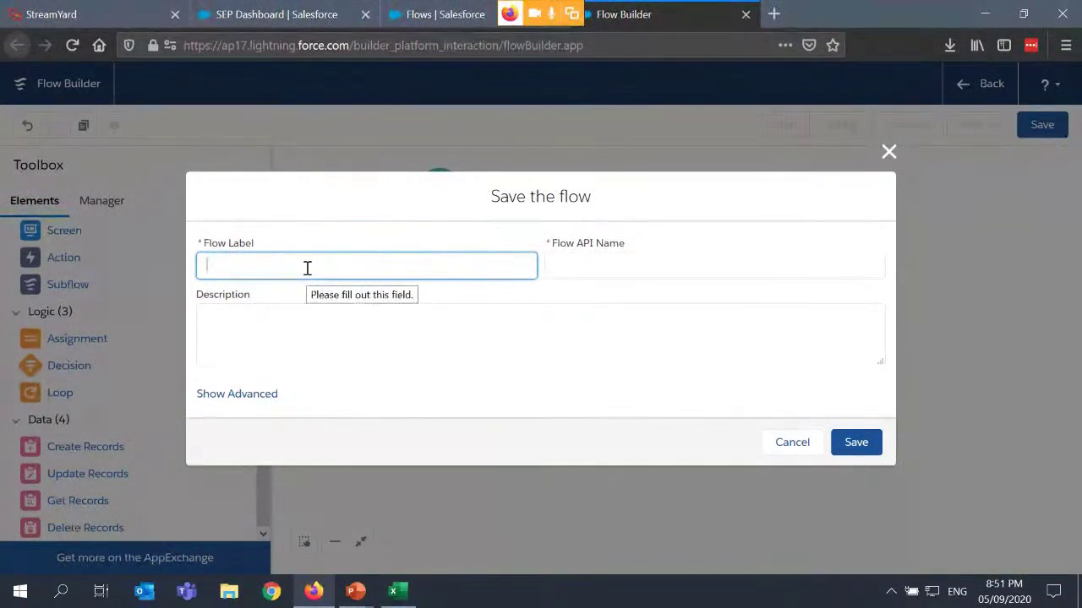
{"action": "type", "text": "Create"}
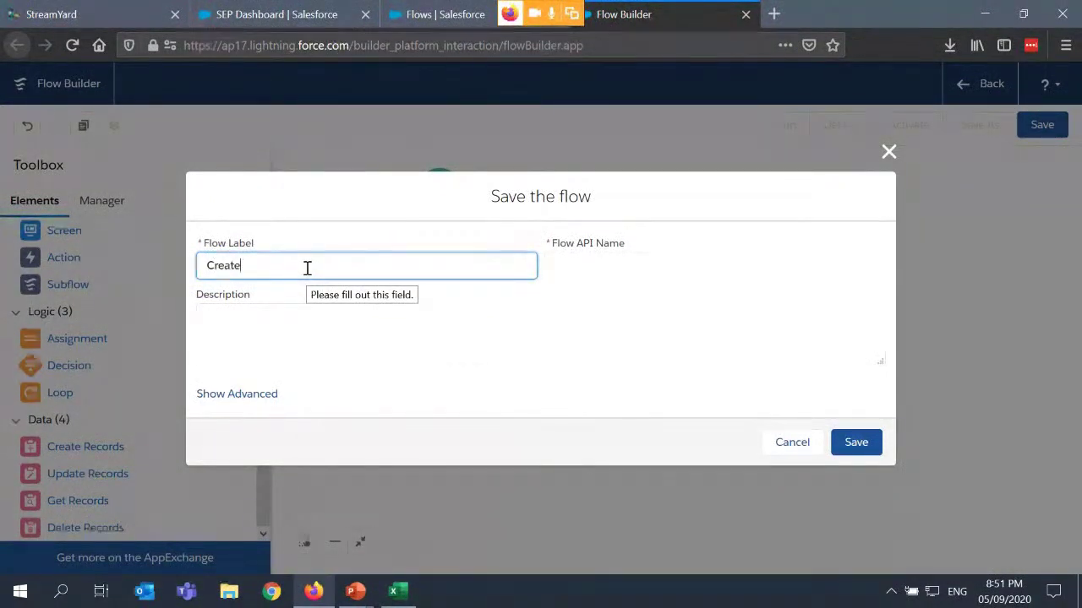
{"action": "type", "text": " New Contact"}
{"action": "key", "text": "Tab"}
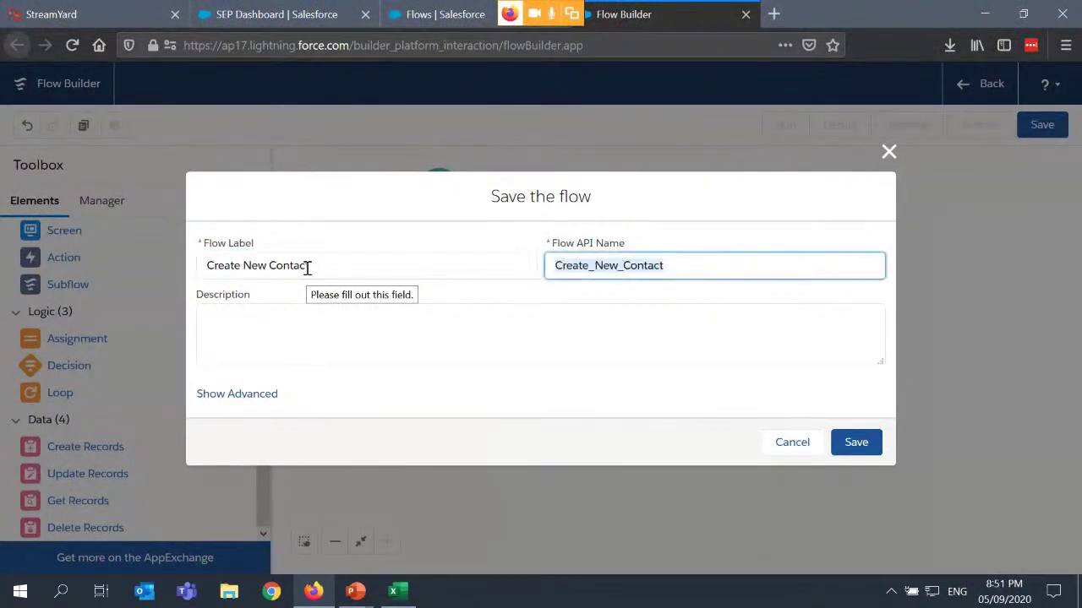
{"action": "left_click", "coordinate": [443, 335]}
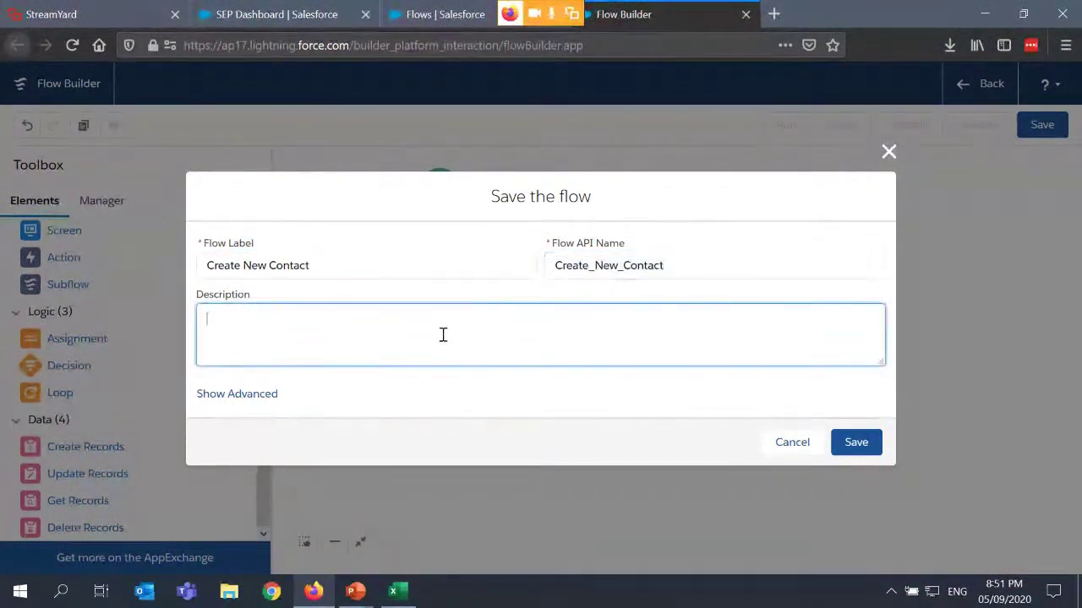
{"action": "left_click", "coordinate": [856, 443]}
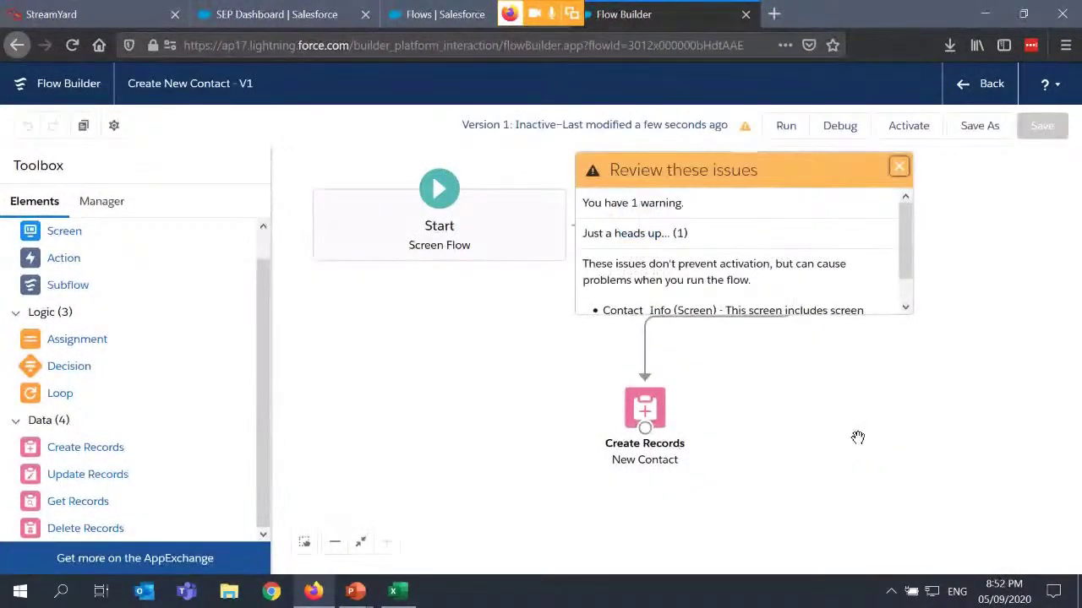
- Review and dismiss the flow's issues, activate the flow, and switch back to the Flows list in Setup
{"action": "scroll", "coordinate": [902, 262], "scroll_direction": "down", "scroll_amount": 2}
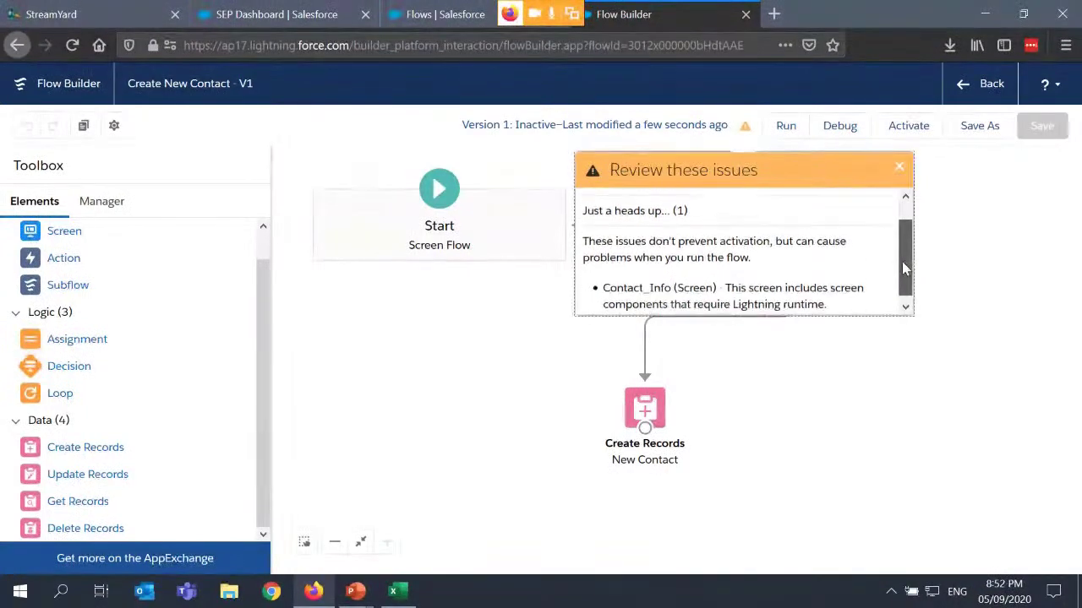
{"action": "left_click", "coordinate": [901, 171]}
{"action": "left_click", "coordinate": [912, 131]}
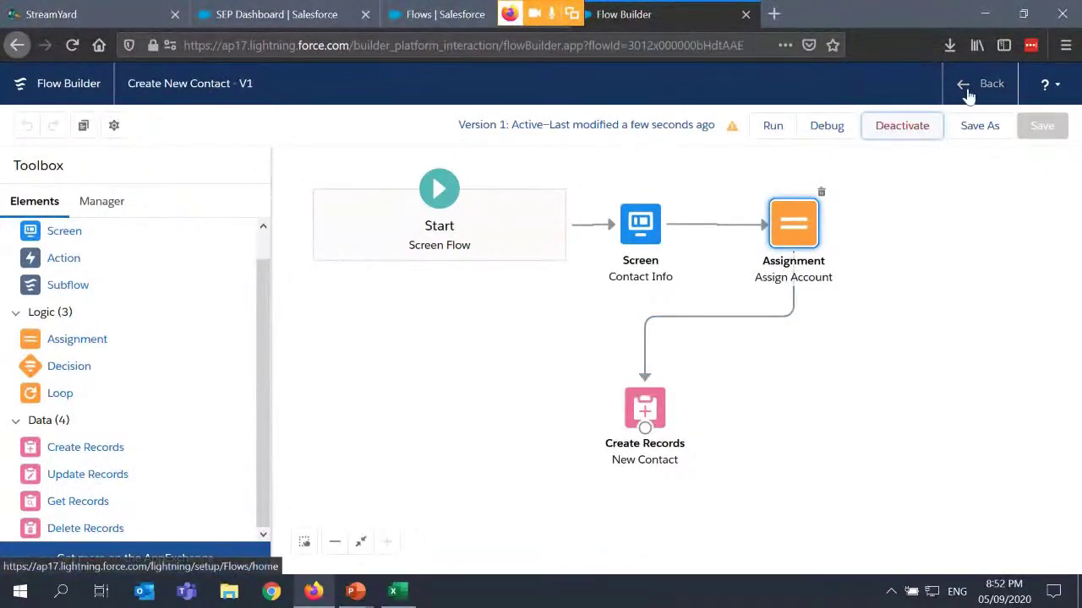
{"action": "left_click", "coordinate": [439, 15]}
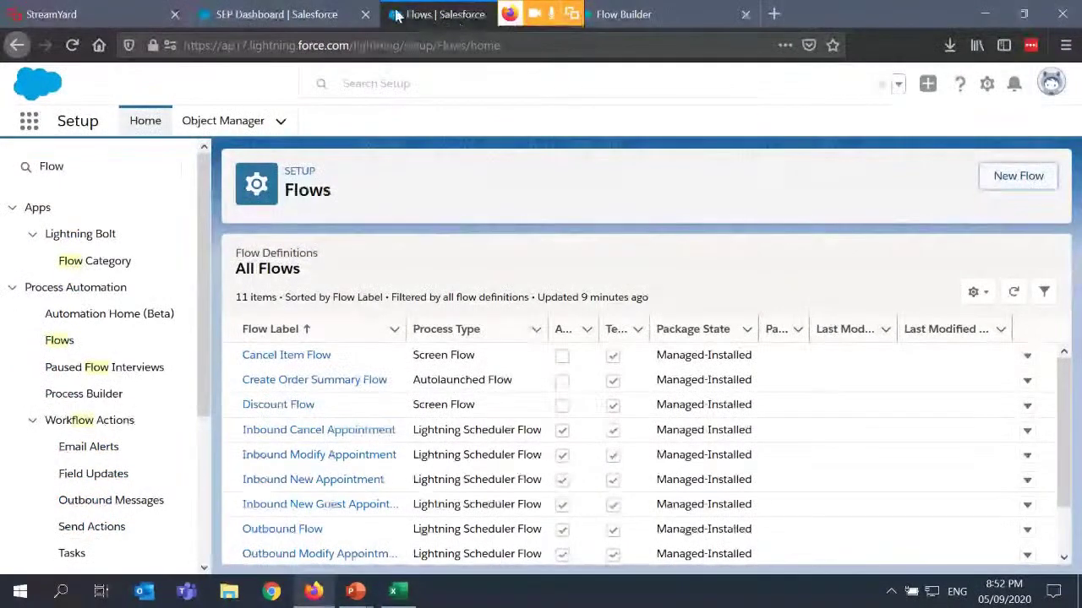
- Open the Burlington Textiles Corp of America account record and start editing its record page in Lightning App Builder
{"action": "left_click", "coordinate": [317, 16]}
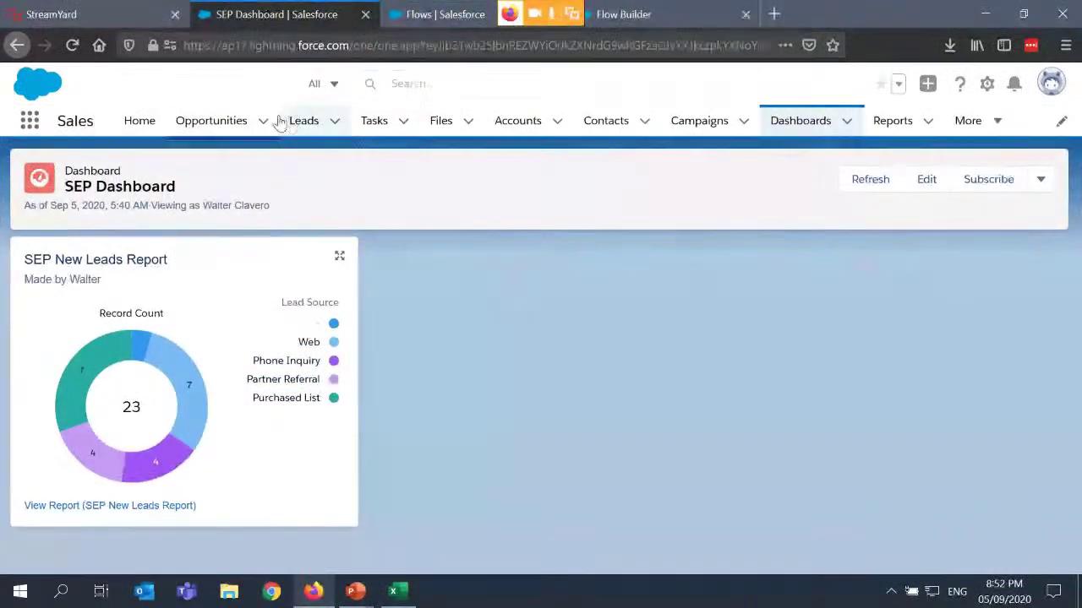
{"action": "left_click", "coordinate": [511, 123]}
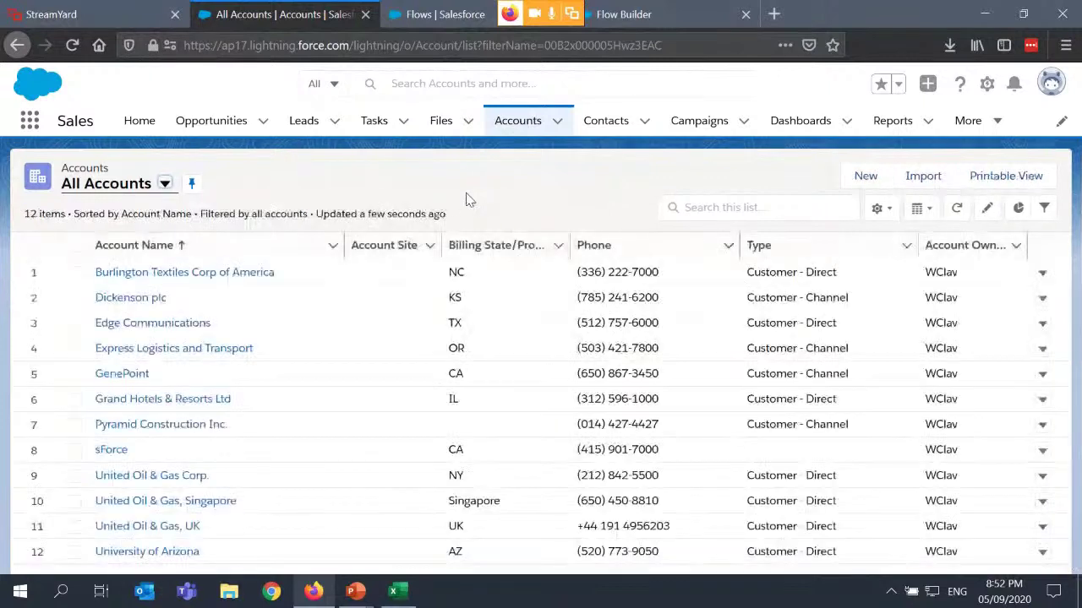
{"action": "left_click", "coordinate": [215, 273]}
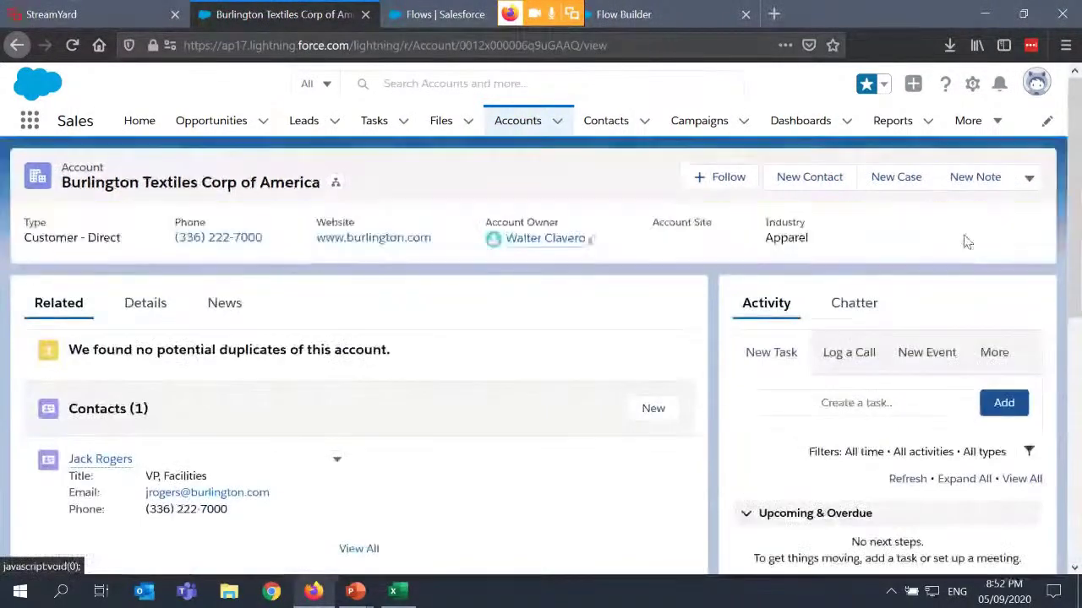
{"action": "left_click", "coordinate": [974, 84]}
{"action": "left_click", "coordinate": [887, 275]}
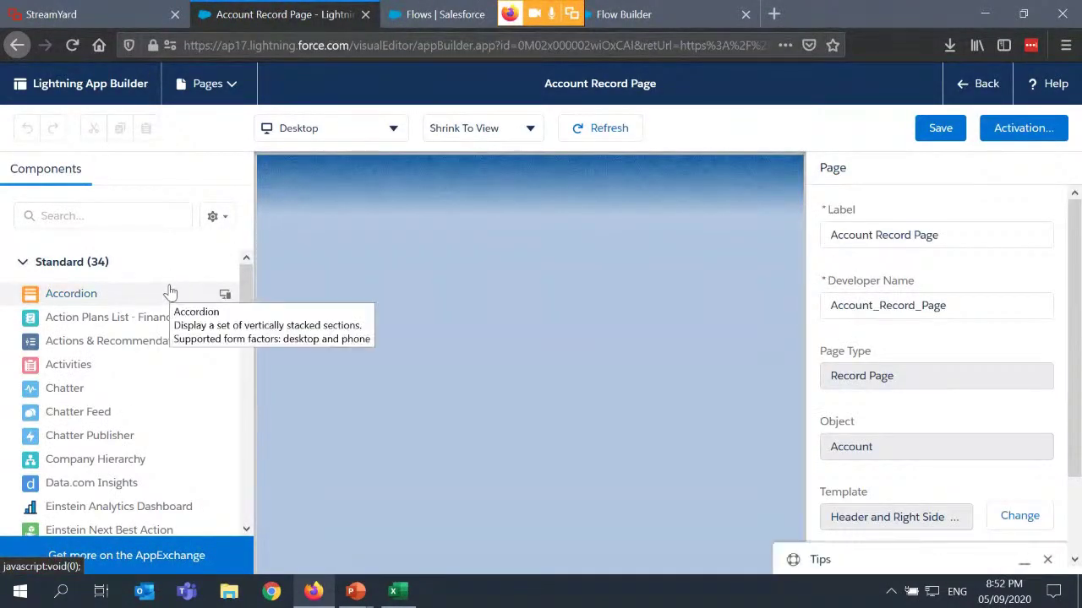
- Add a Flow component below the Activity section of the Account Record Page, using the Create New Contact flow, and dismiss the tips
{"action": "left_click", "coordinate": [140, 212]}
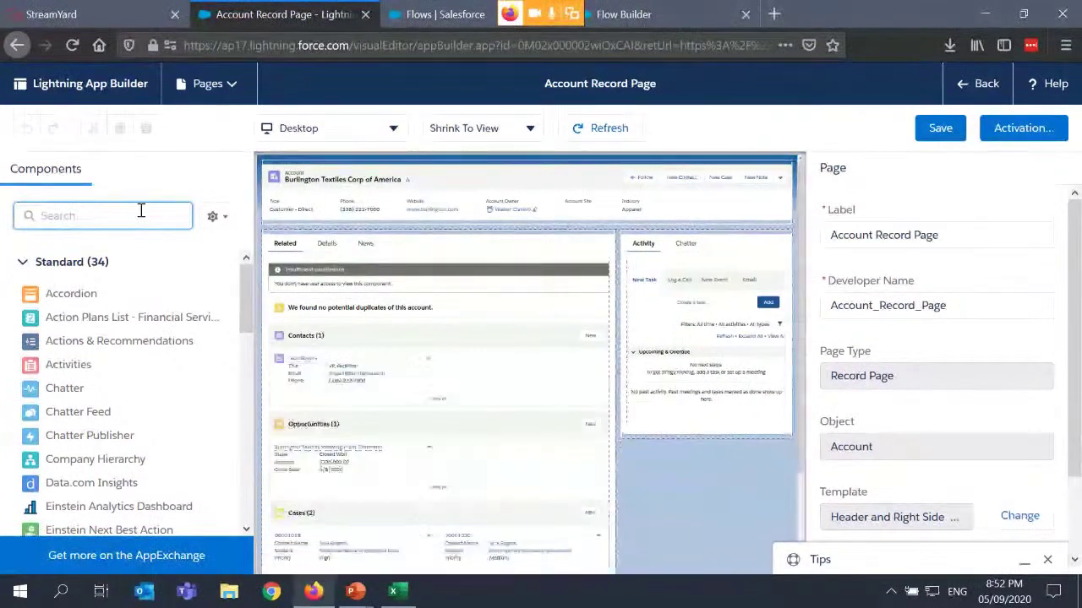
{"action": "type", "text": "Flo"}
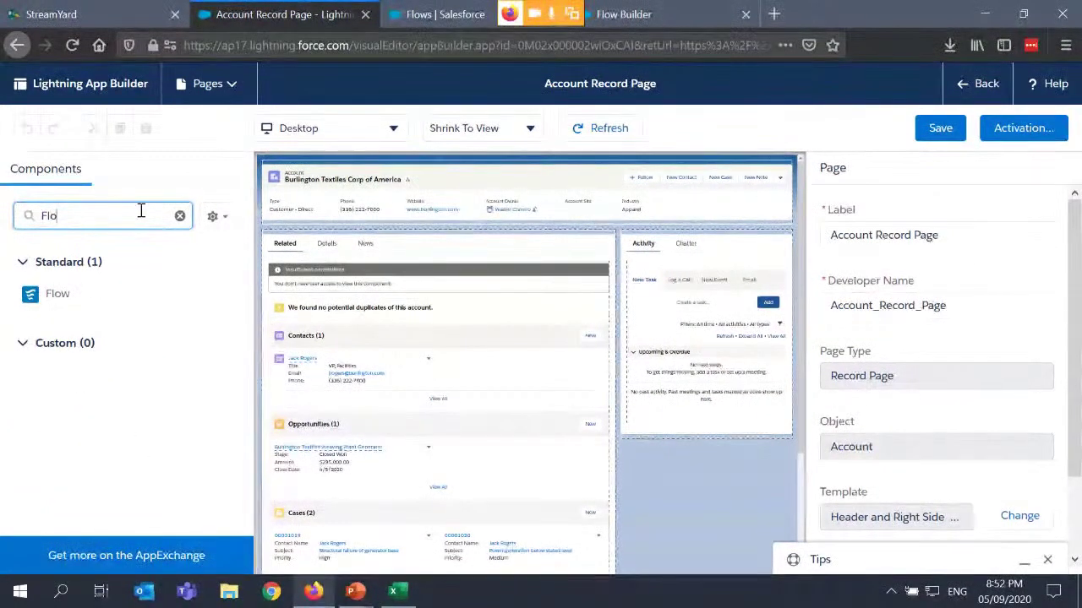
{"action": "left_click_drag", "start_coordinate": [66, 287], "coordinate": [659, 428]}
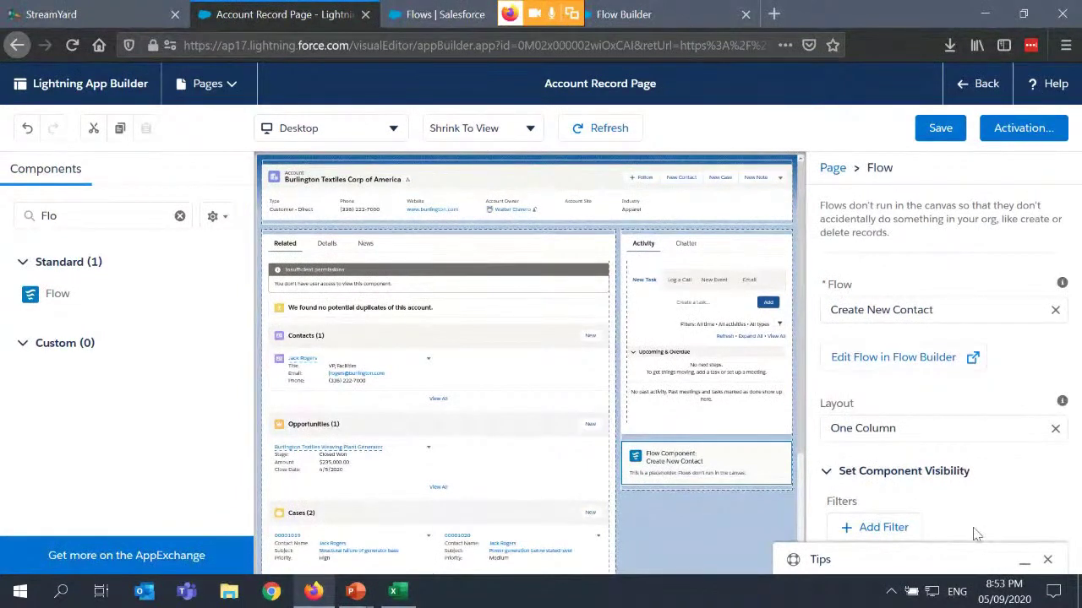
{"action": "left_click", "coordinate": [1049, 561]}
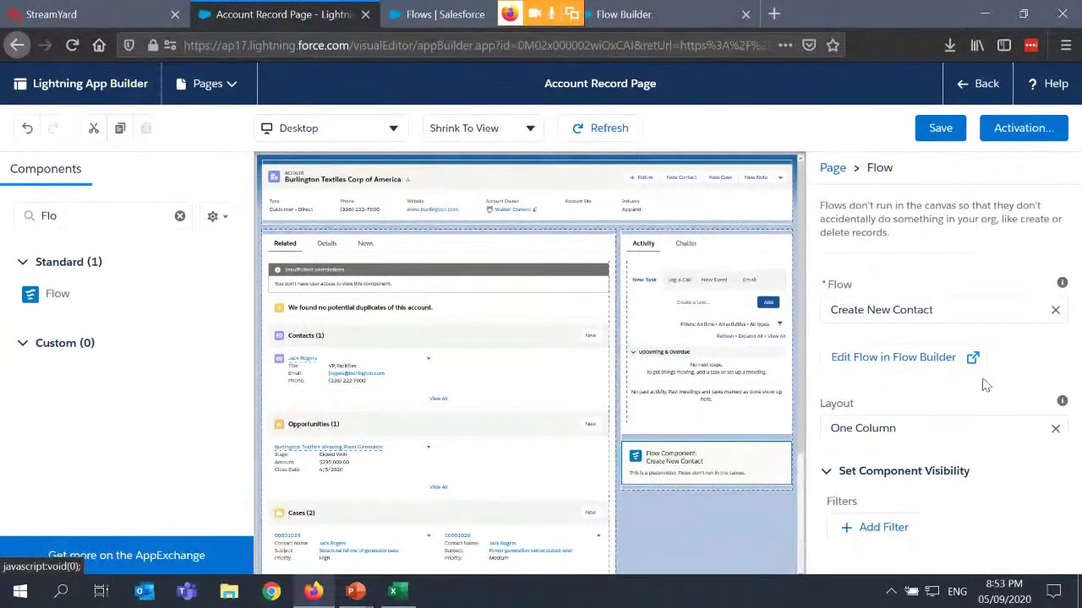
- Save the Account Record Page, review its org default activation, and return to the account record
{"action": "left_click", "coordinate": [941, 128]}
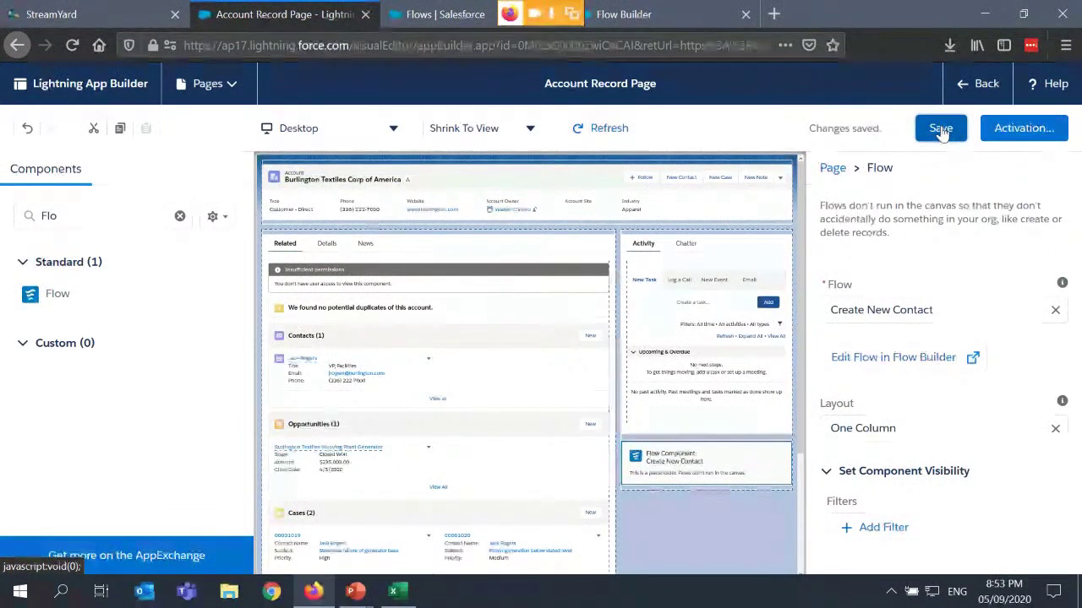
{"action": "left_click", "coordinate": [1023, 128]}
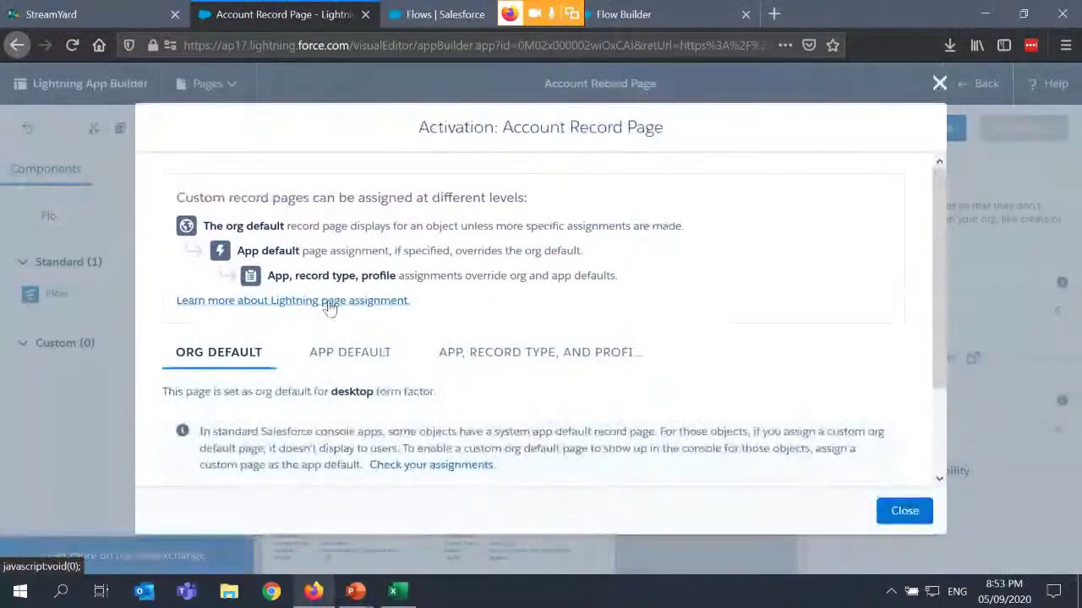
{"action": "scroll", "coordinate": [628, 326], "scroll_direction": "down", "scroll_amount": 3}
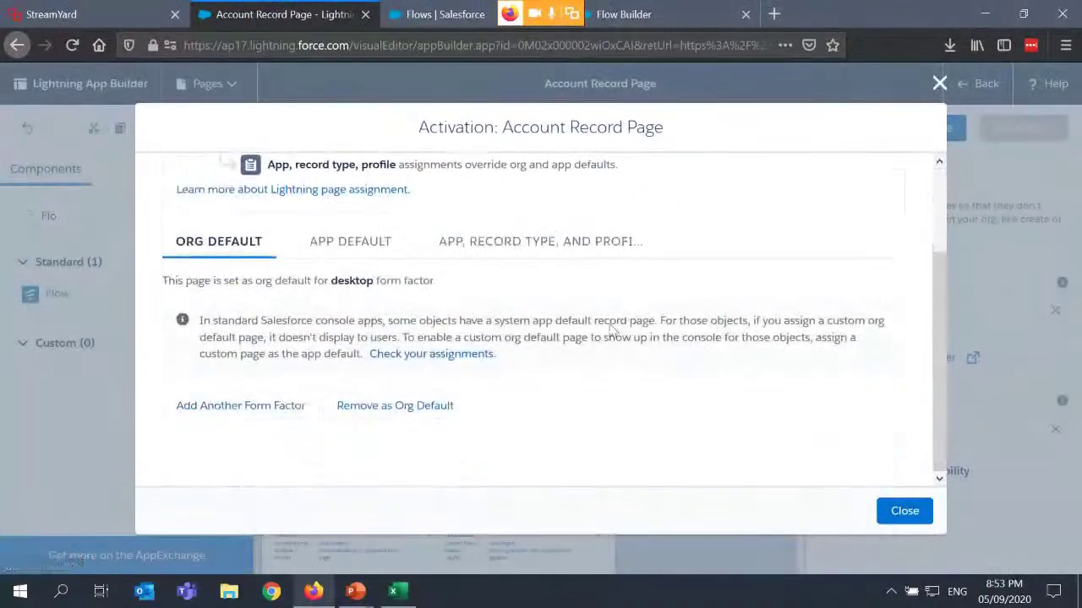
{"action": "left_click", "coordinate": [902, 510]}
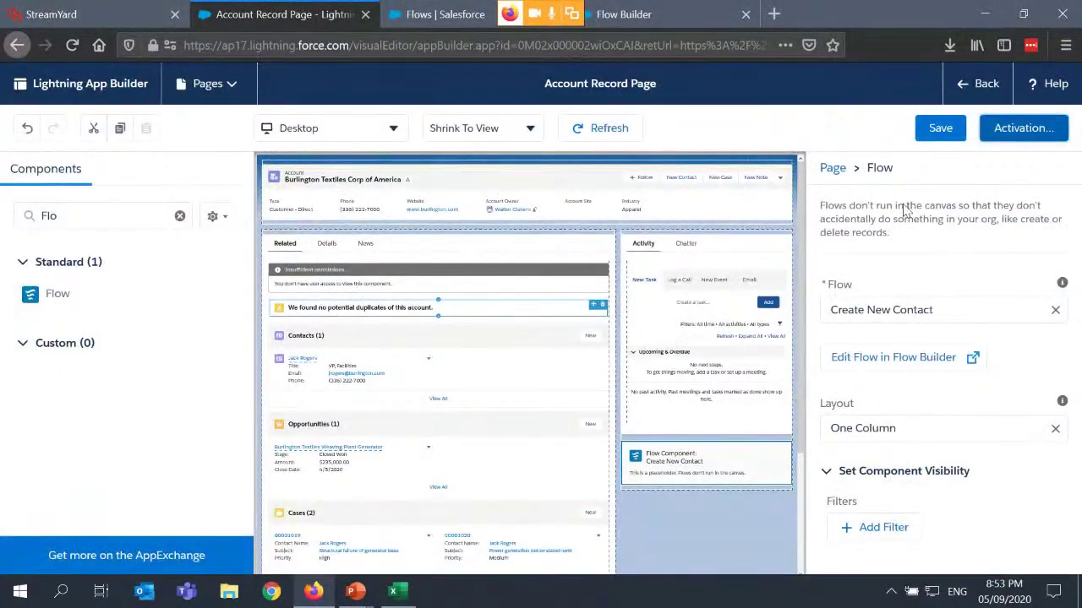
{"action": "left_click", "coordinate": [980, 85]}
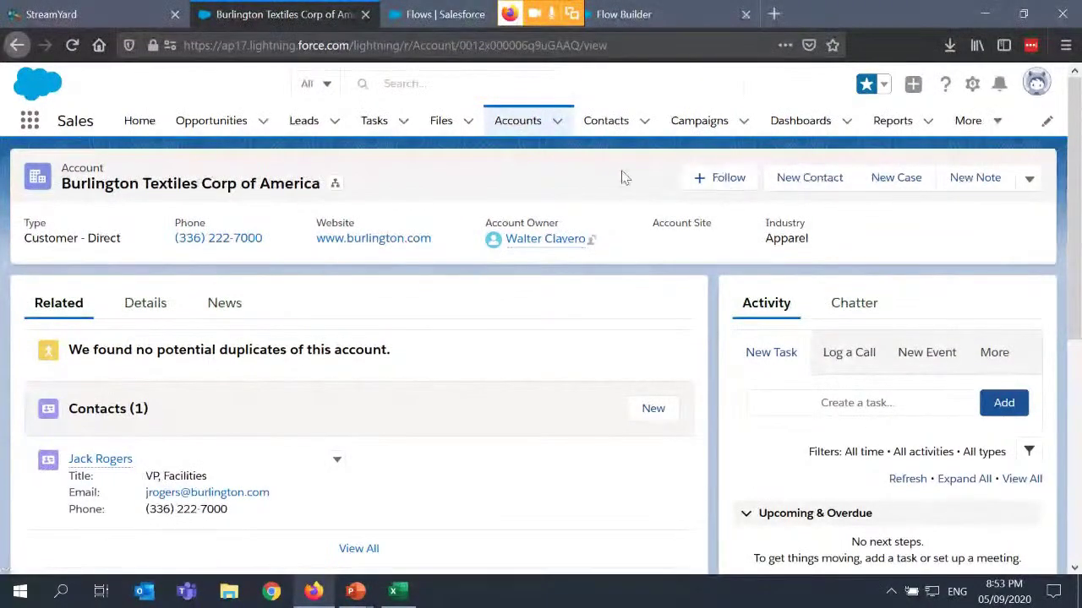
- Examine the embedded flow form on the account record, including its name fields and the Account picklist choices
{"action": "scroll", "coordinate": [650, 189], "scroll_direction": "down", "scroll_amount": 2}
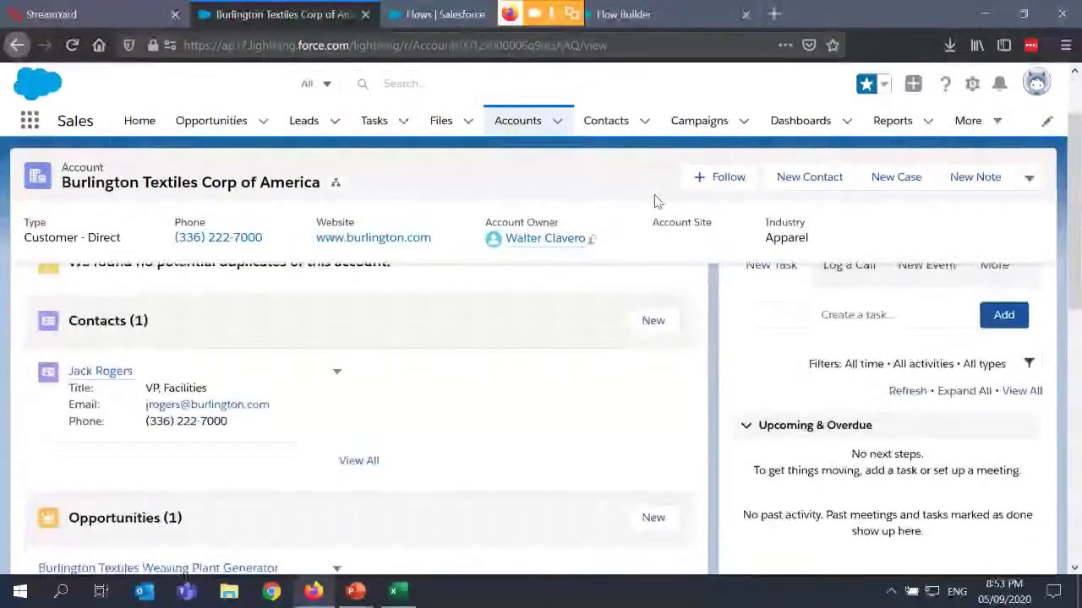
{"action": "scroll", "coordinate": [658, 202], "scroll_direction": "down", "scroll_amount": 5}
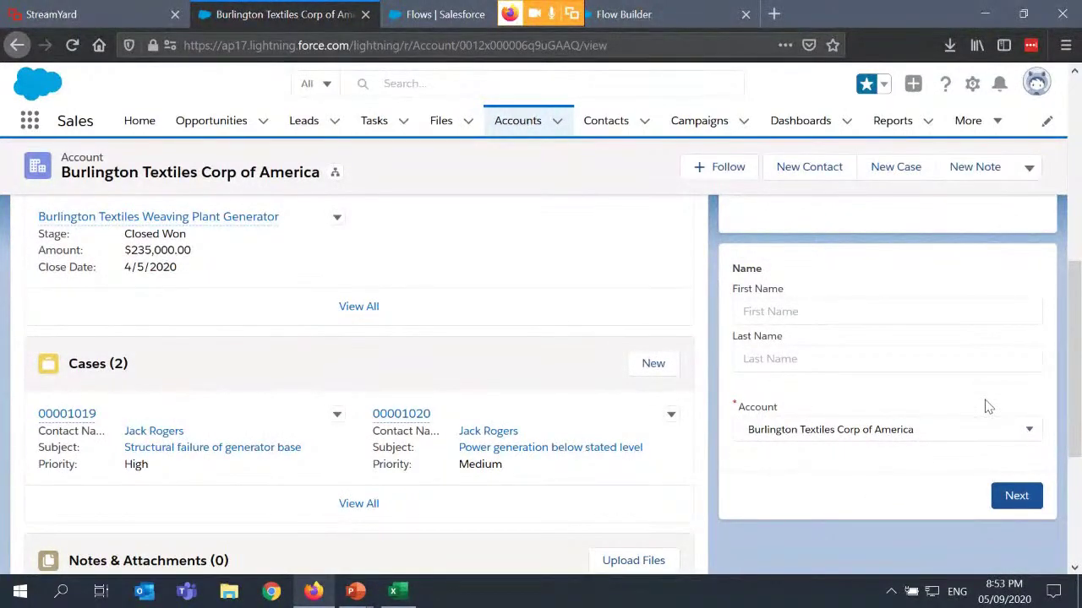
{"action": "left_click", "coordinate": [835, 311]}
{"action": "left_click", "coordinate": [826, 355]}
{"action": "left_click", "coordinate": [855, 431]}
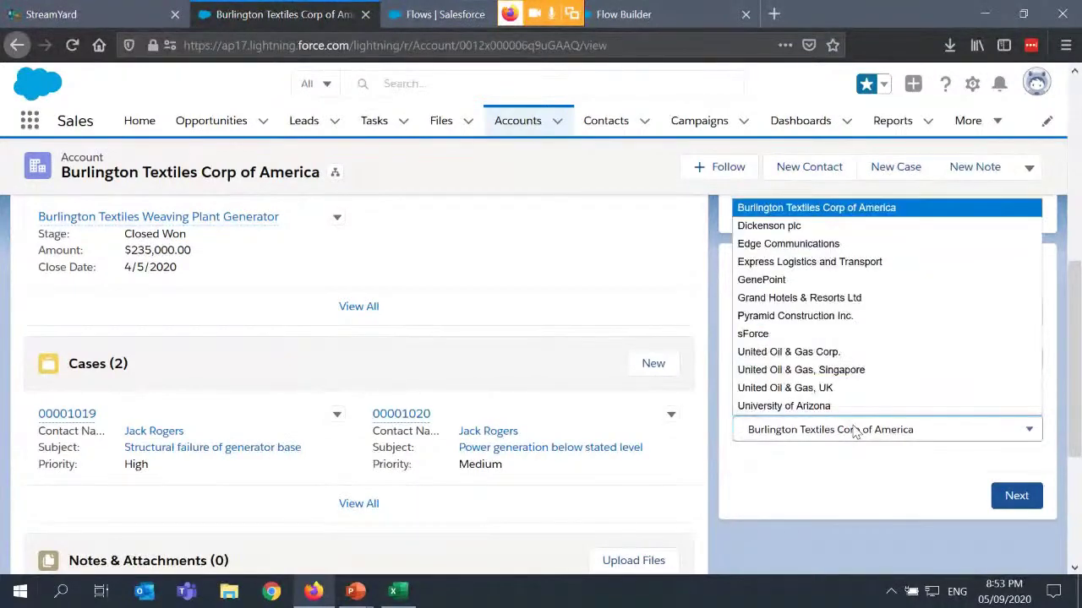
{"action": "left_click", "coordinate": [845, 498]}
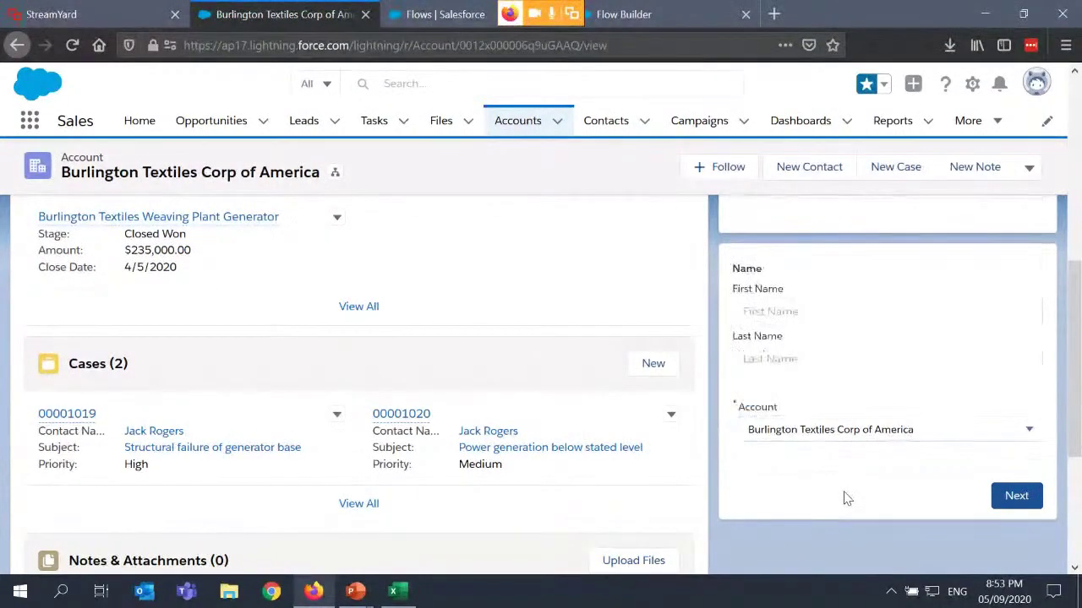
- Enter the contact's first and last name in the flow form, keep Burlington Textiles Corp of America as the account, and submit it
{"action": "scroll", "coordinate": [846, 499], "scroll_direction": "up", "scroll_amount": 2}
{"action": "left_click", "coordinate": [839, 397]}
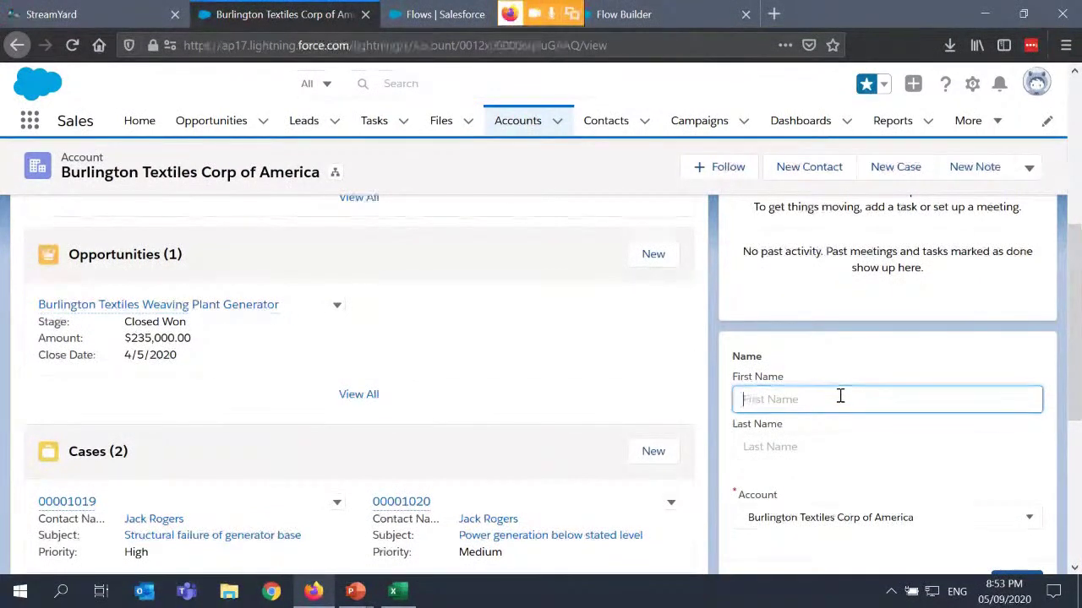
{"action": "type", "text": "JUan"}
{"action": "key", "text": "Tab"}
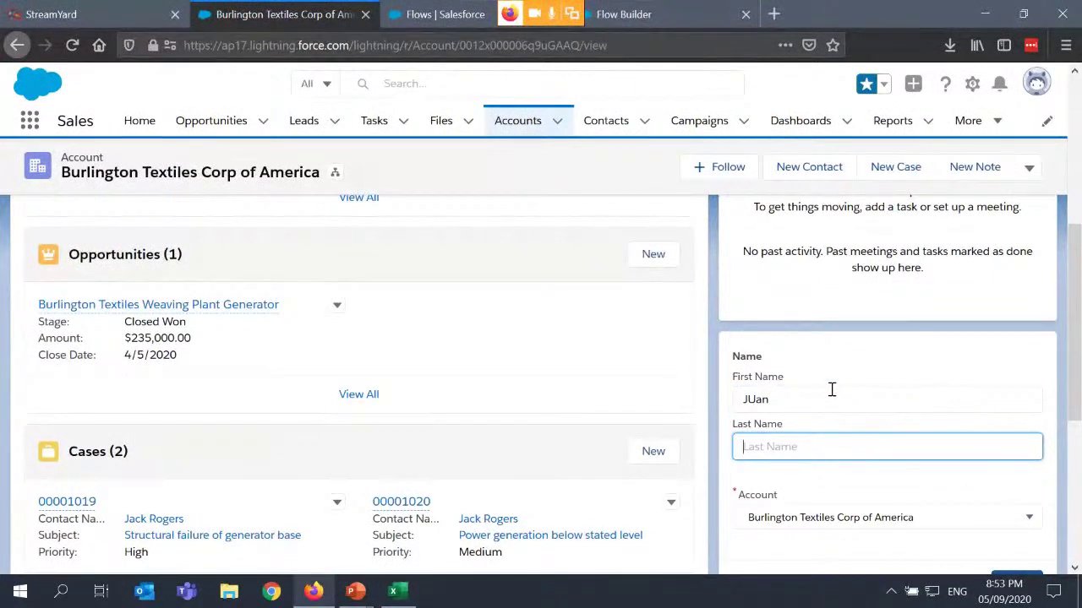
{"action": "left_click", "coordinate": [759, 400]}
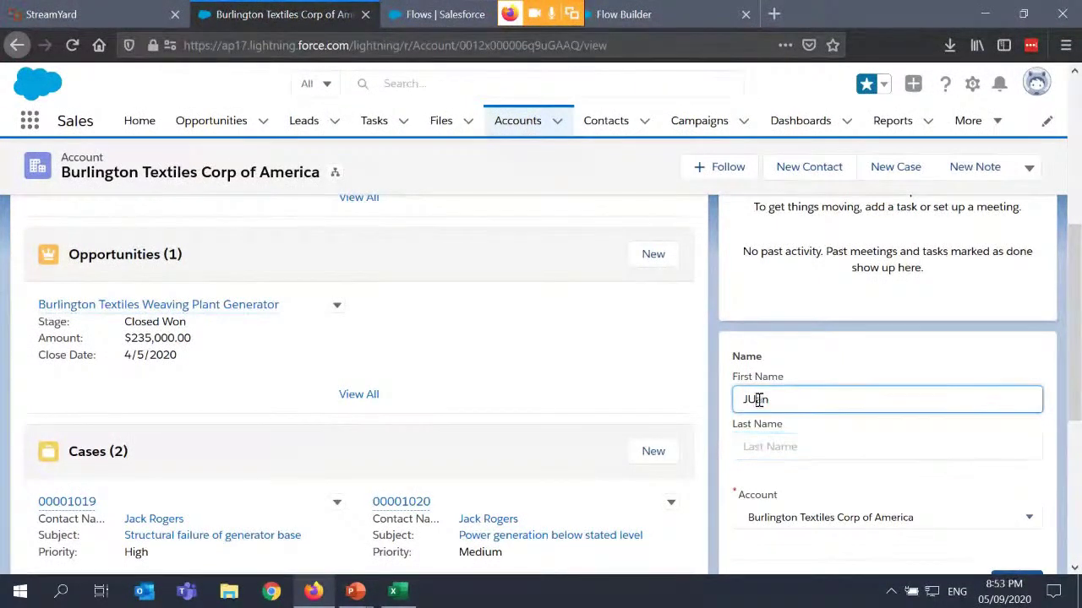
{"action": "type", "text": "u"}
{"action": "left_click", "coordinate": [805, 444]}
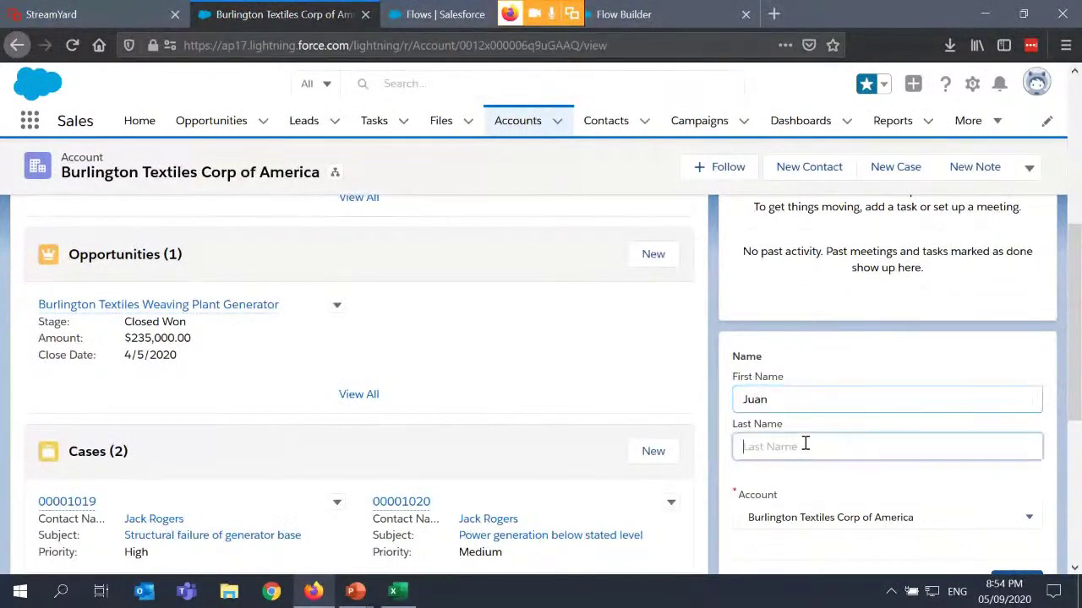
{"action": "type", "text": "De K"}
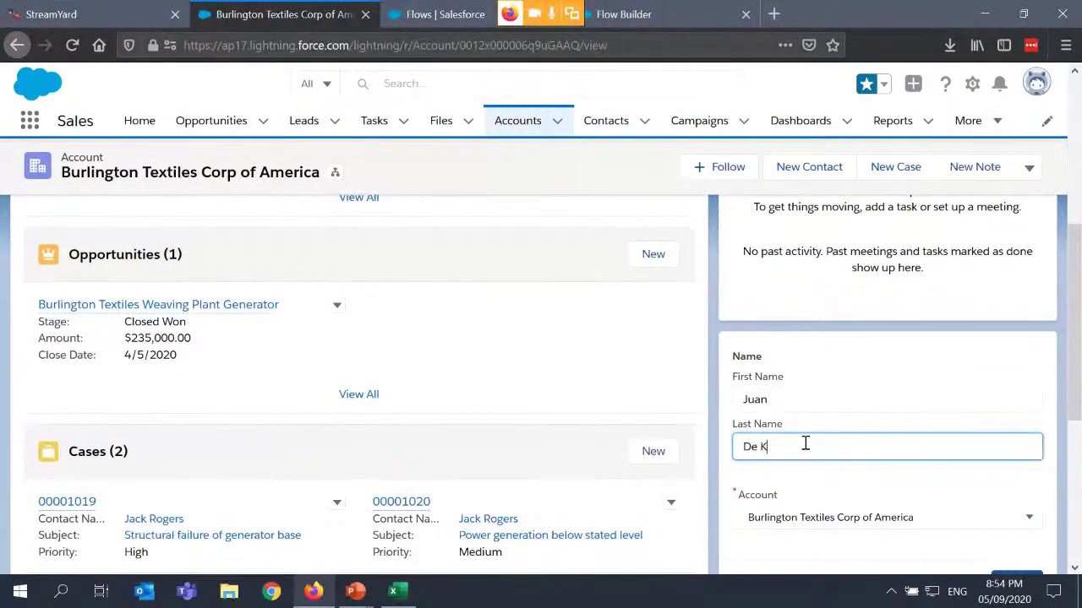
{"action": "key", "text": "BackSpace"}
{"action": "type", "text": "la Cruz"}
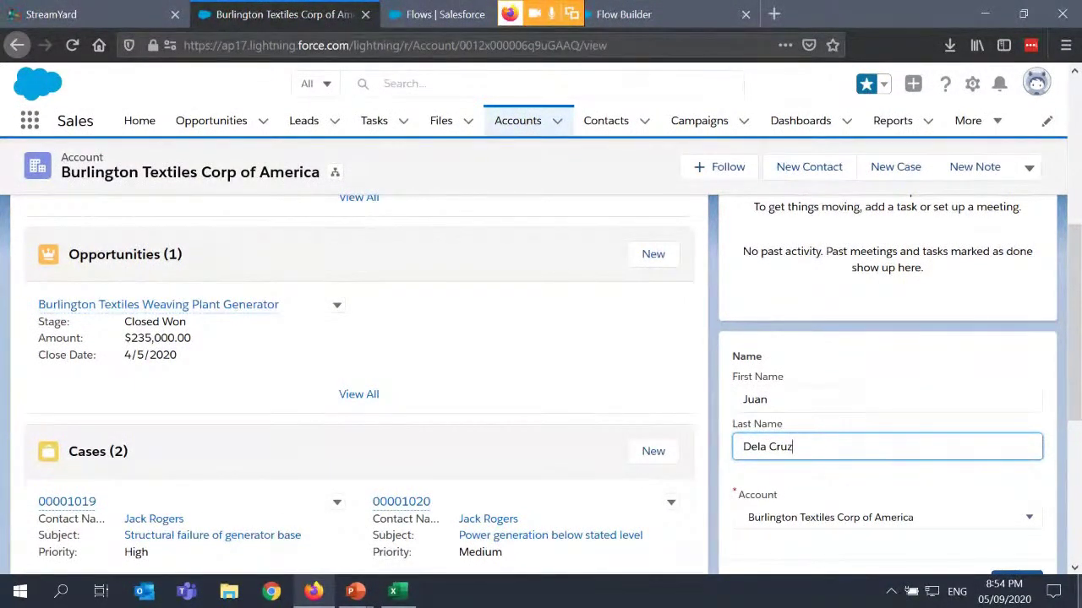
{"action": "scroll", "coordinate": [980, 363], "scroll_direction": "down", "scroll_amount": 2}
{"action": "left_click", "coordinate": [1018, 408]}
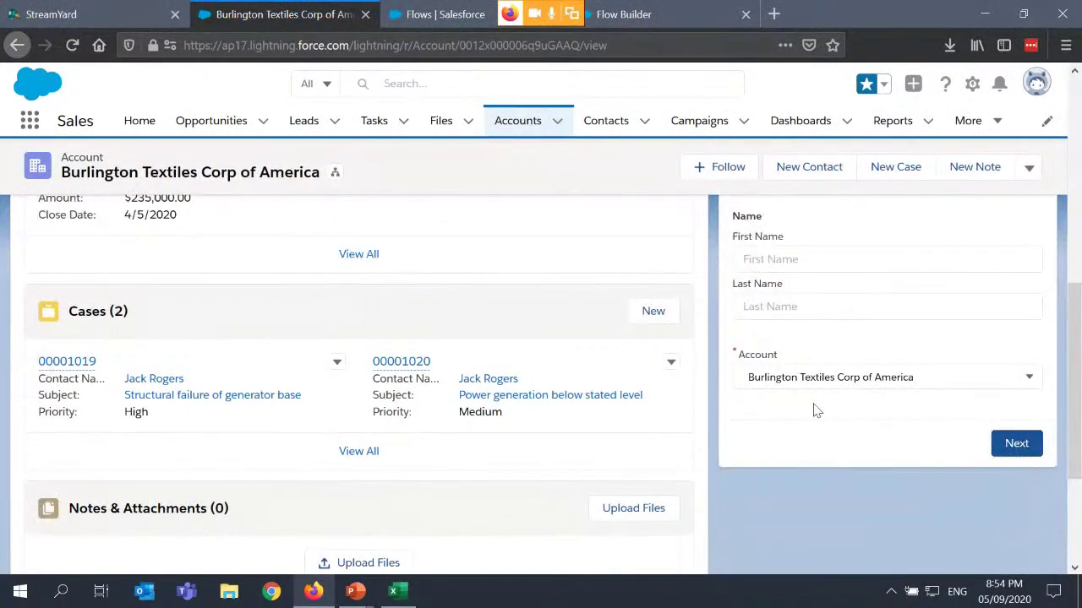
- Check the account's Contacts related list for the new contact, and switch to the PowerPoint slide show
{"action": "scroll", "coordinate": [602, 406], "scroll_direction": "up", "scroll_amount": 2}
{"action": "scroll", "coordinate": [602, 406], "scroll_direction": "up", "scroll_amount": 5}
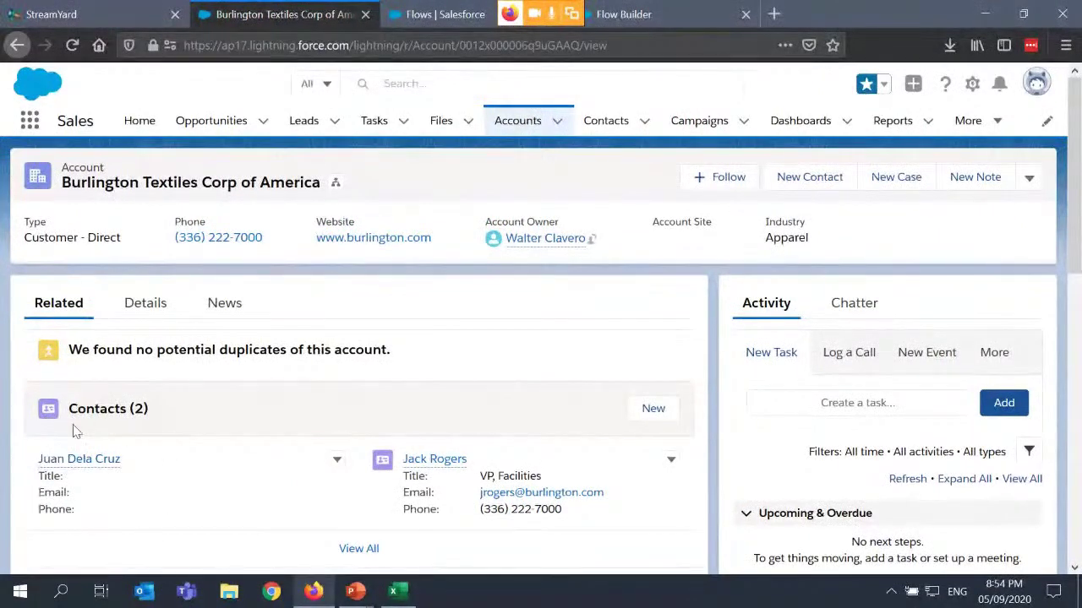
{"action": "scroll", "coordinate": [207, 480], "scroll_direction": "down", "scroll_amount": 2}
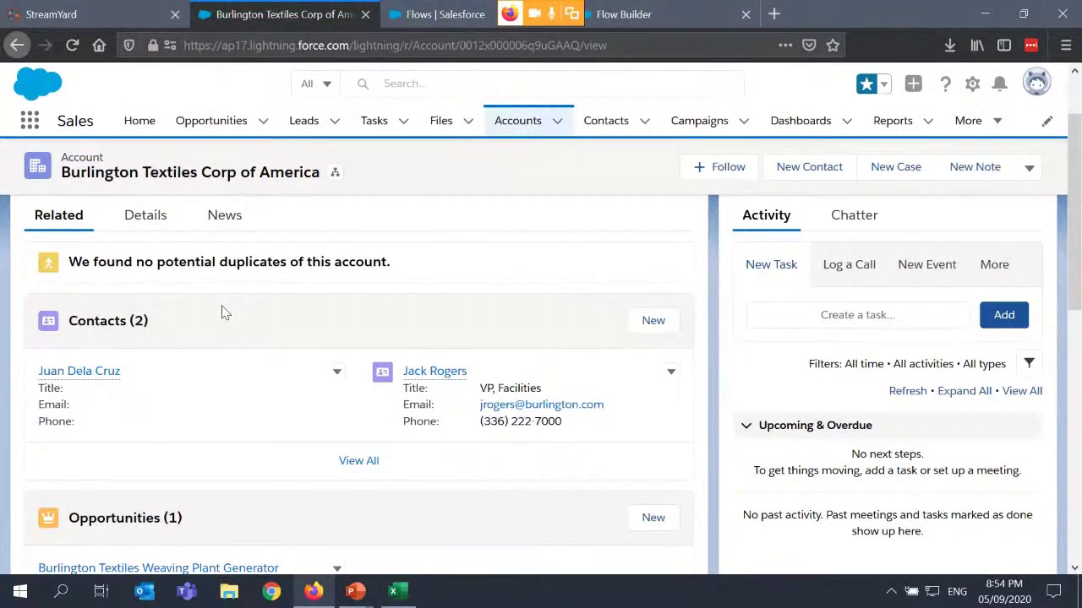
{"action": "left_click", "coordinate": [355, 595]}
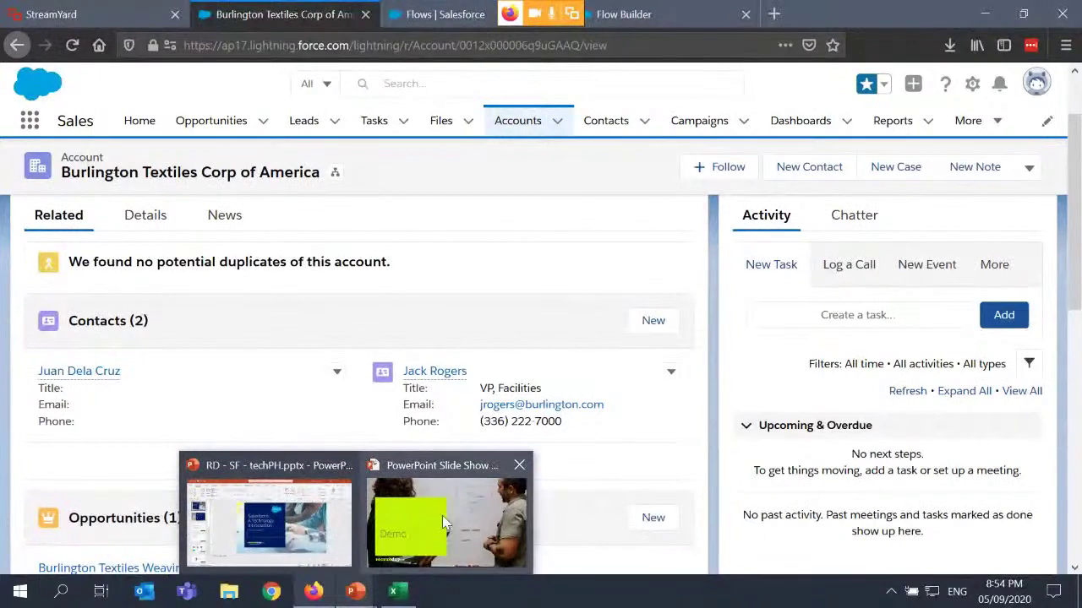
{"action": "left_click", "coordinate": [442, 516]}
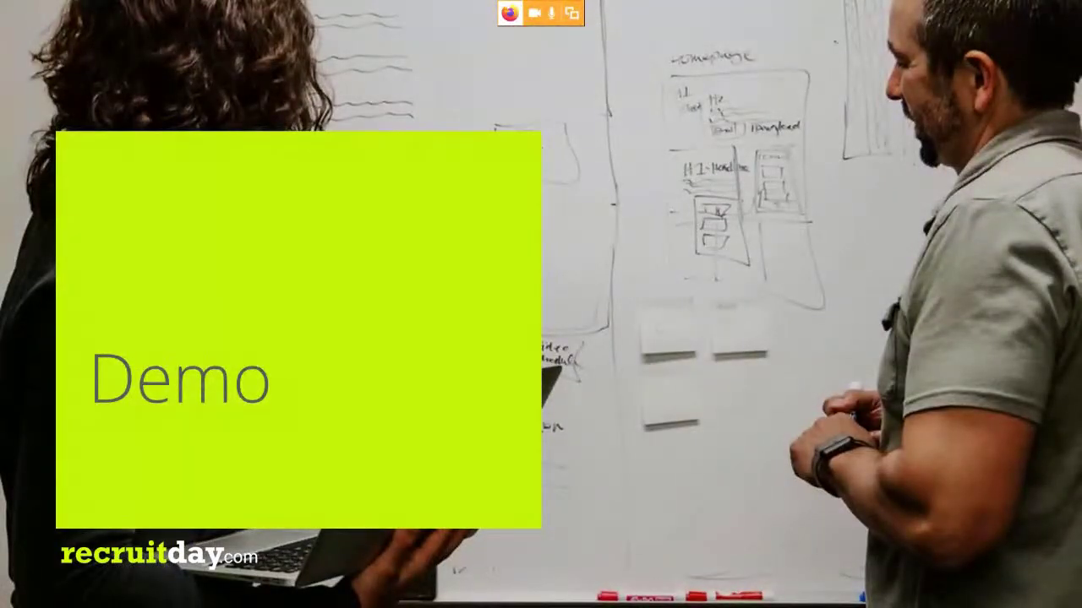